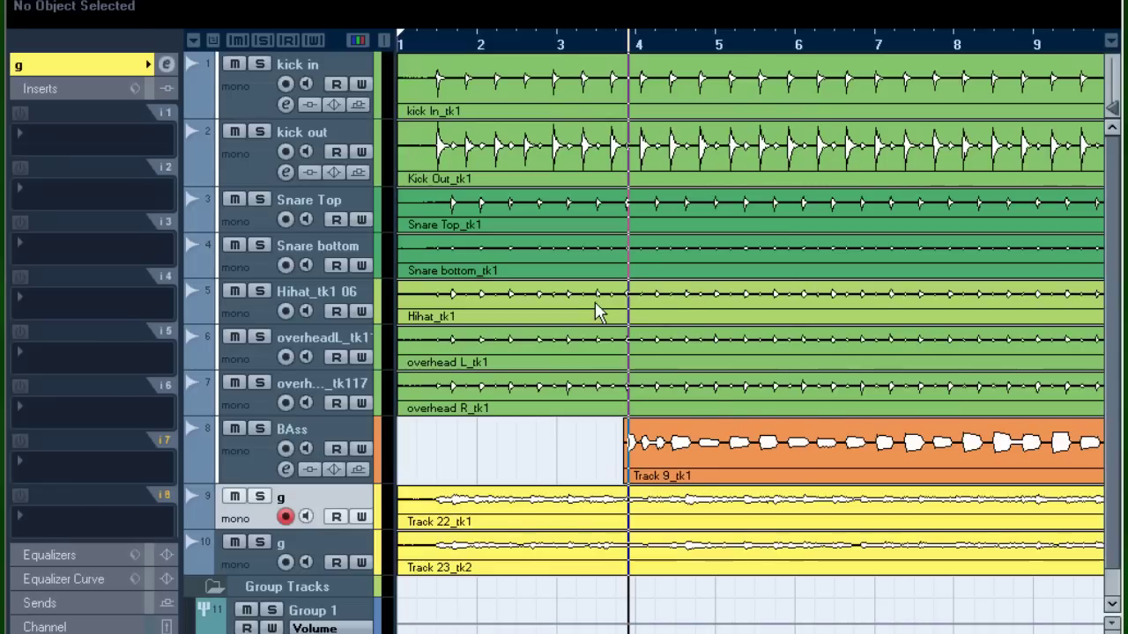
Step: Play the full mix from just before bar 4 and select the Group 1 track
{"action": "left_click", "coordinate": [619, 53]}
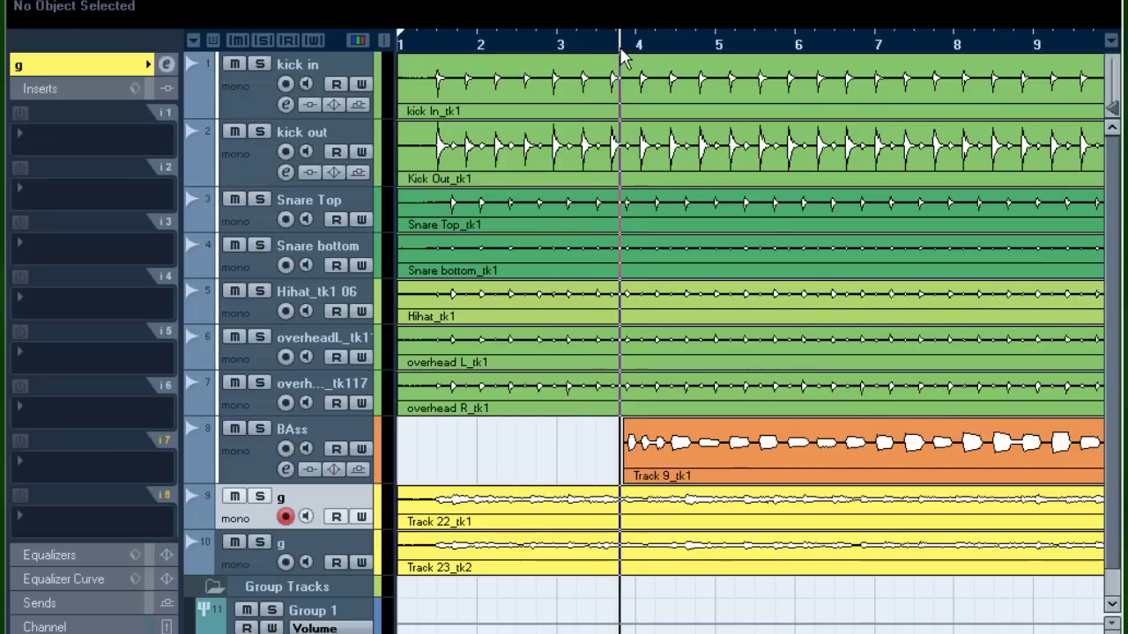
{"action": "key", "text": "space"}
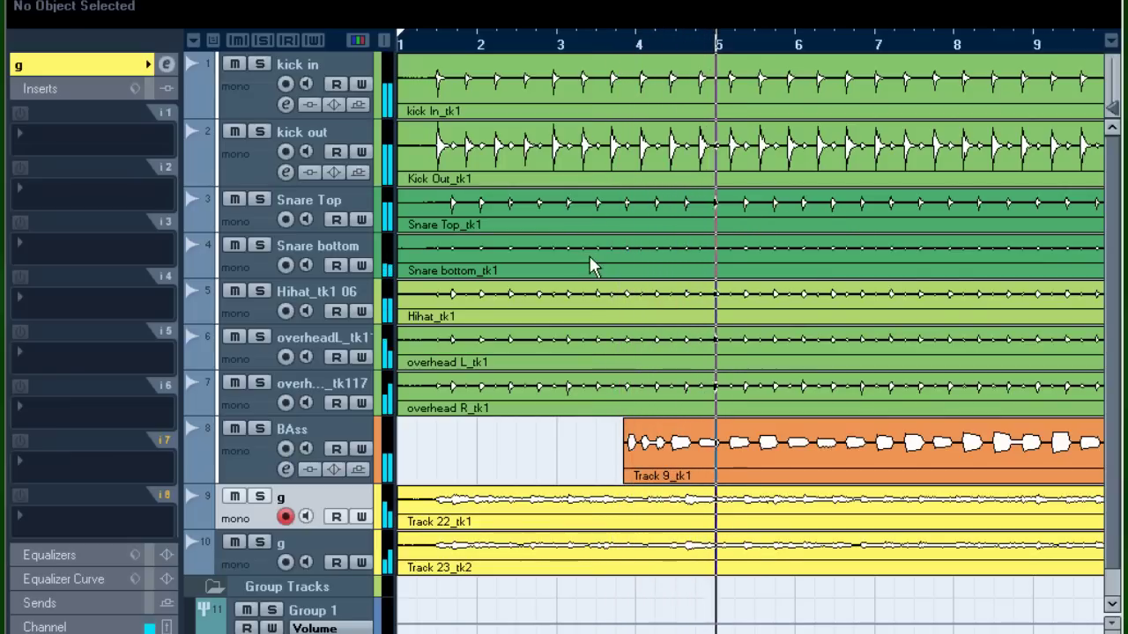
{"action": "left_click", "coordinate": [249, 465]}
{"action": "left_click", "coordinate": [300, 616]}
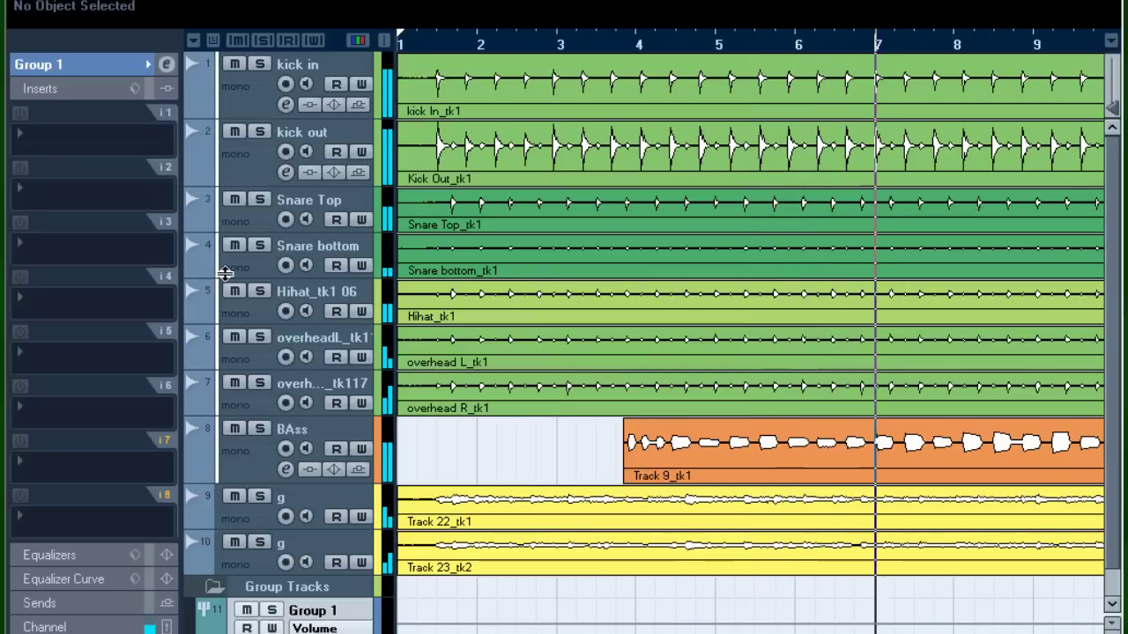
{"action": "key", "text": "space"}
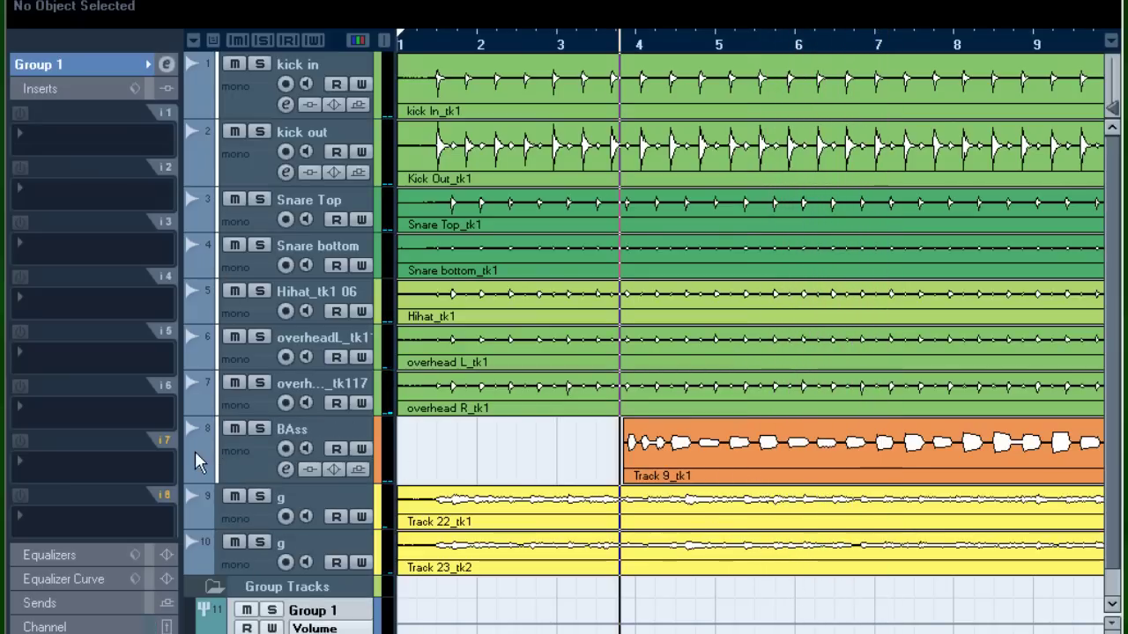
Step: Review the channel settings of the bass, kick and two guitar tracks and the Group 1 bus
{"action": "left_click", "coordinate": [195, 455]}
{"action": "left_click", "coordinate": [104, 66]}
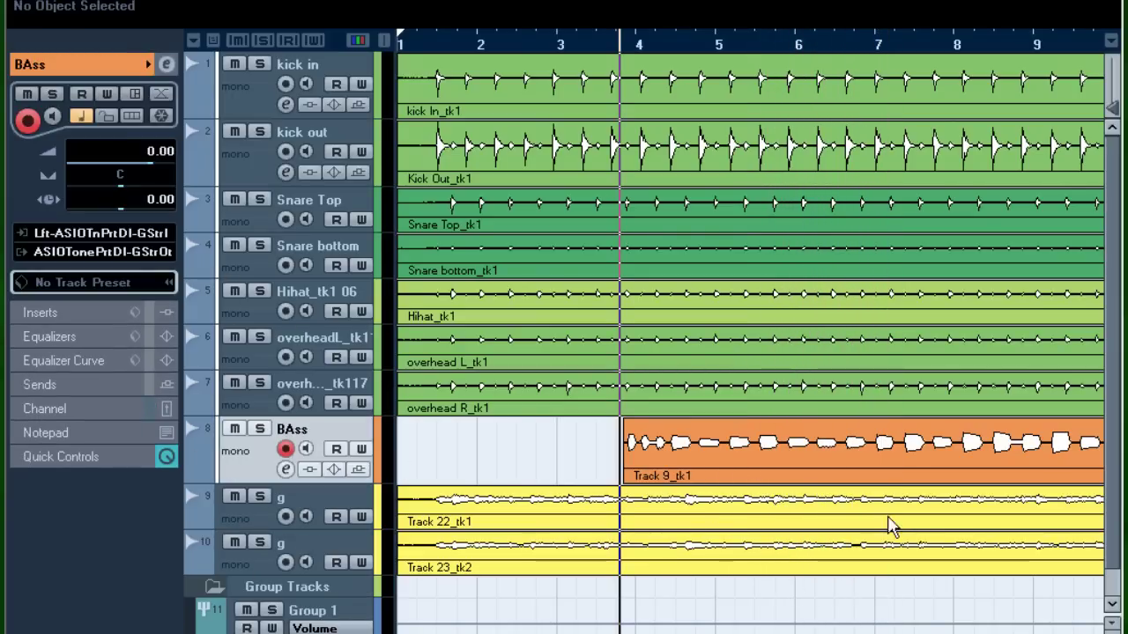
{"action": "left_click", "coordinate": [250, 511]}
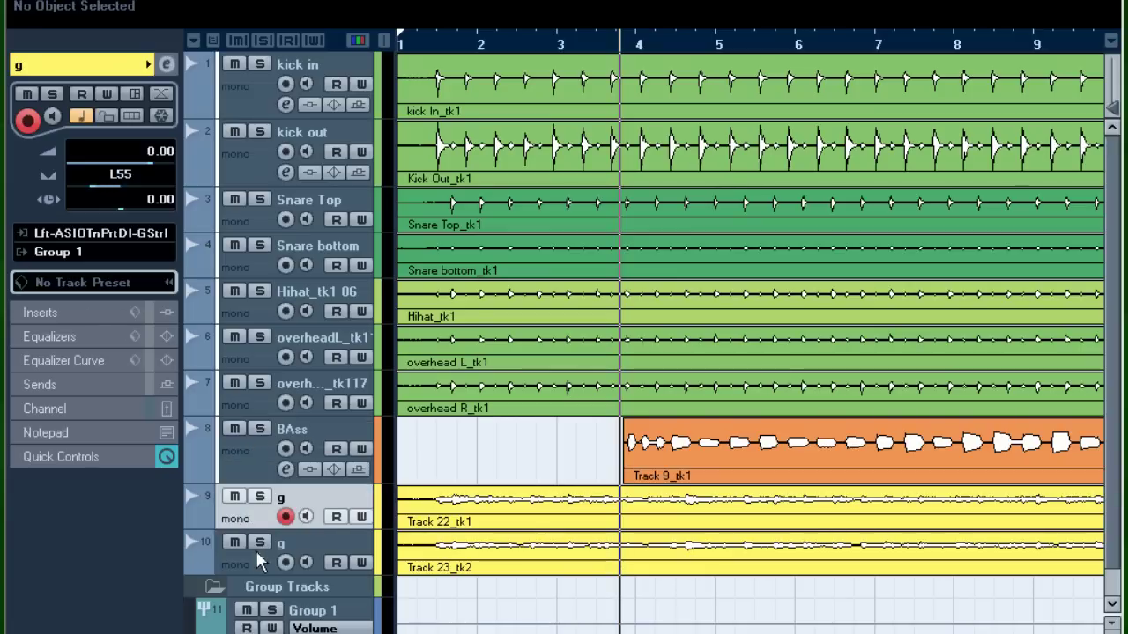
{"action": "left_click", "coordinate": [254, 563]}
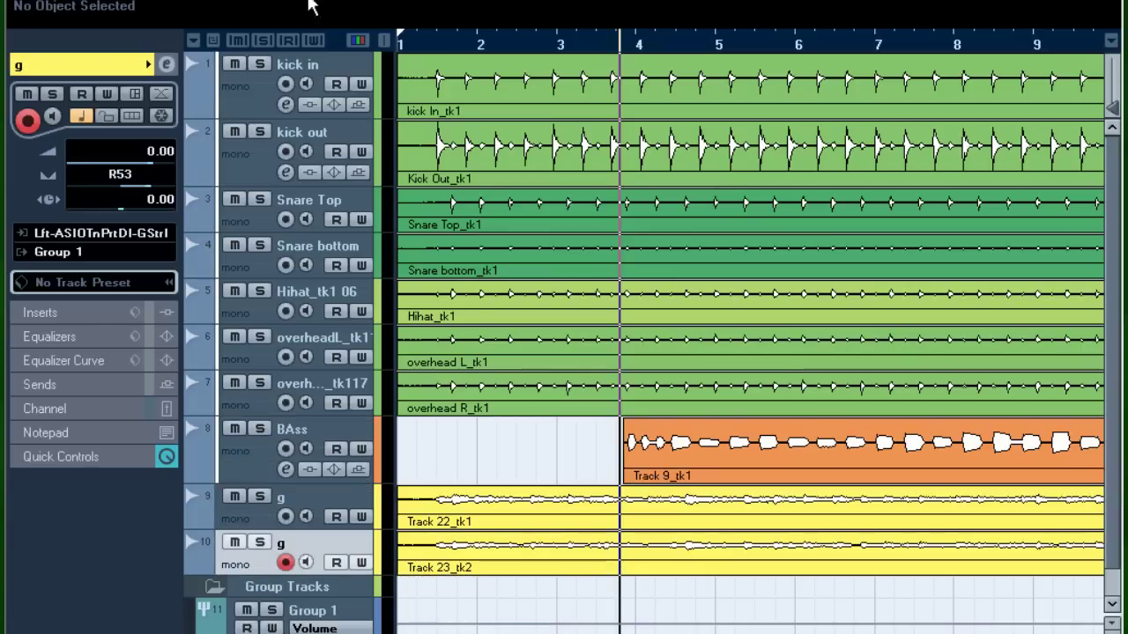
{"action": "left_click", "coordinate": [219, 94]}
{"action": "left_click", "coordinate": [256, 181]}
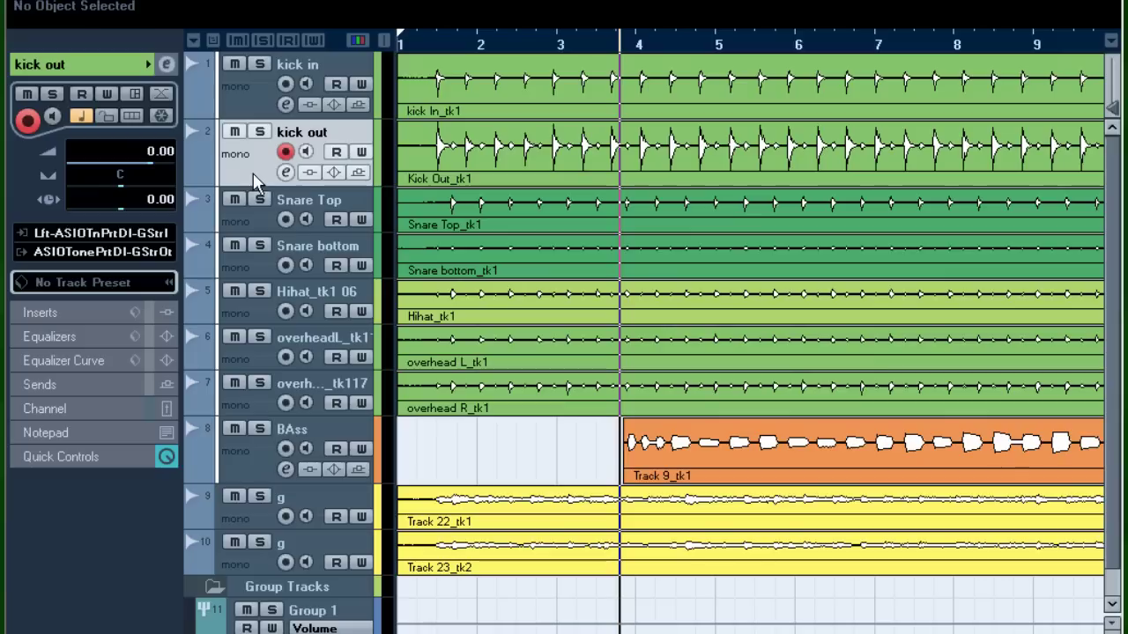
{"action": "left_click", "coordinate": [318, 611]}
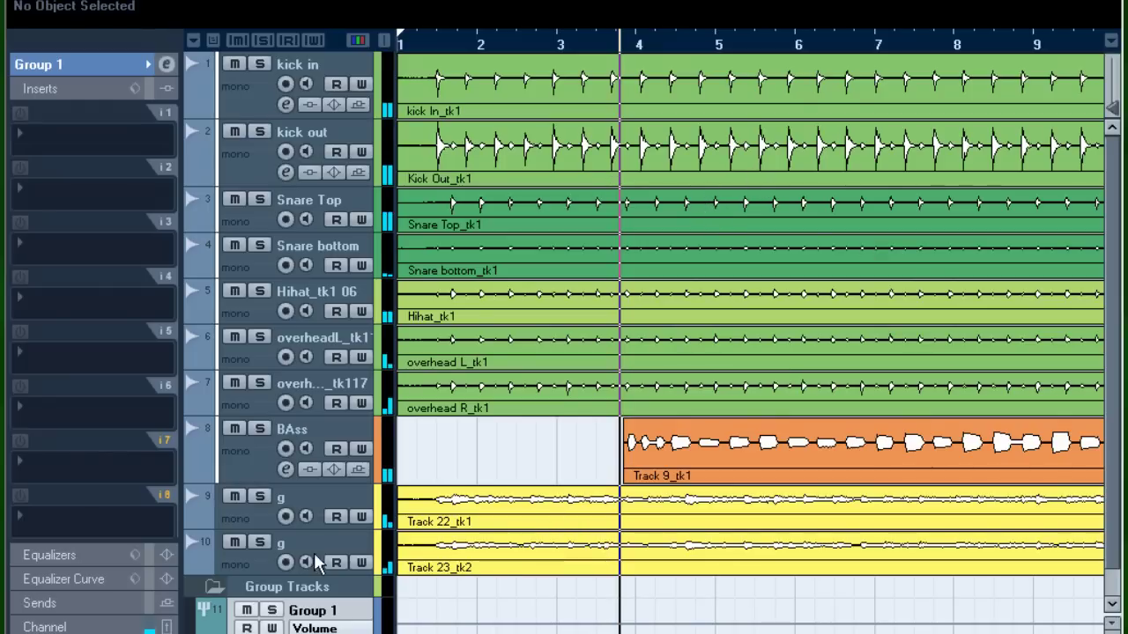
{"action": "left_click", "coordinate": [350, 502]}
{"action": "left_click", "coordinate": [340, 548]}
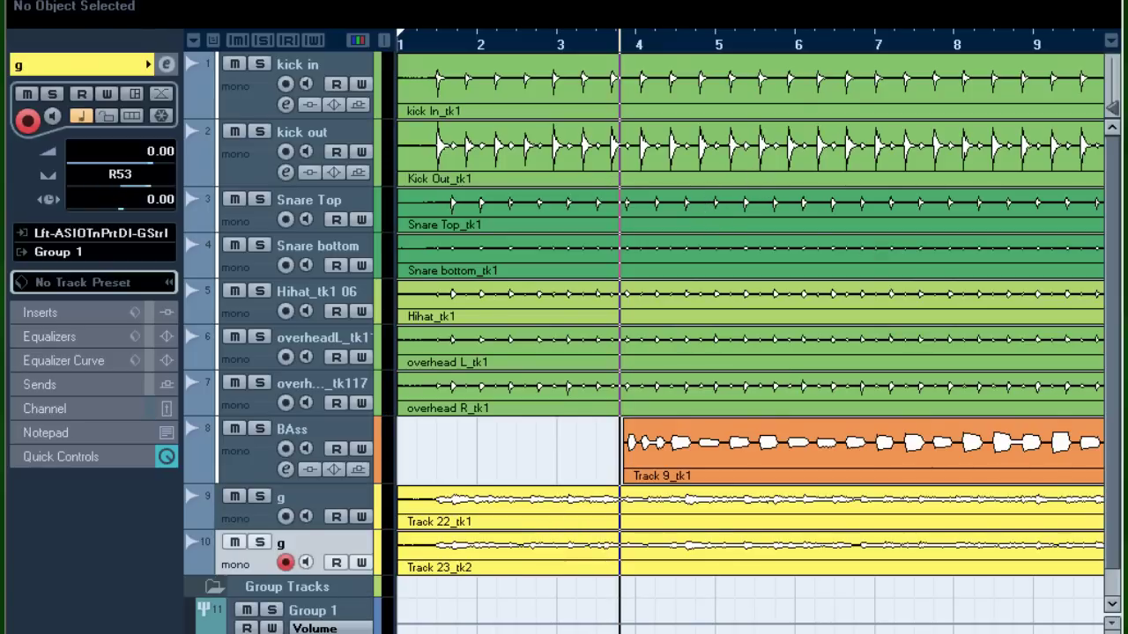
Step: Load GlissEQ in the first insert slot of the Group 1 guitar bus and close its editor
{"action": "left_click", "coordinate": [278, 595]}
{"action": "left_click", "coordinate": [274, 611]}
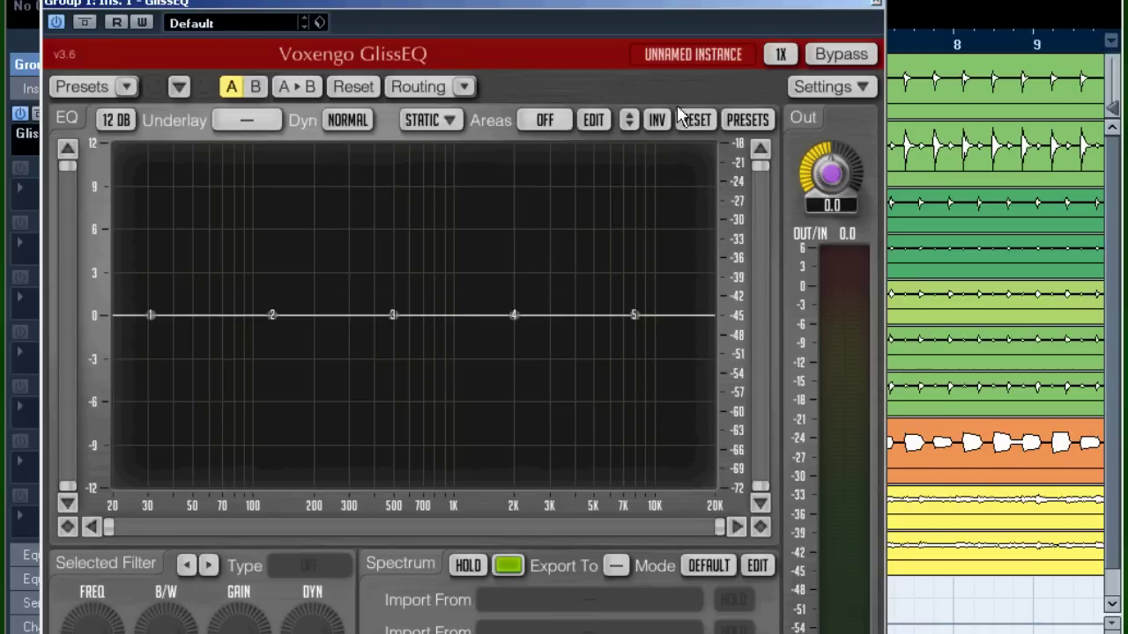
{"action": "left_click", "coordinate": [876, 6]}
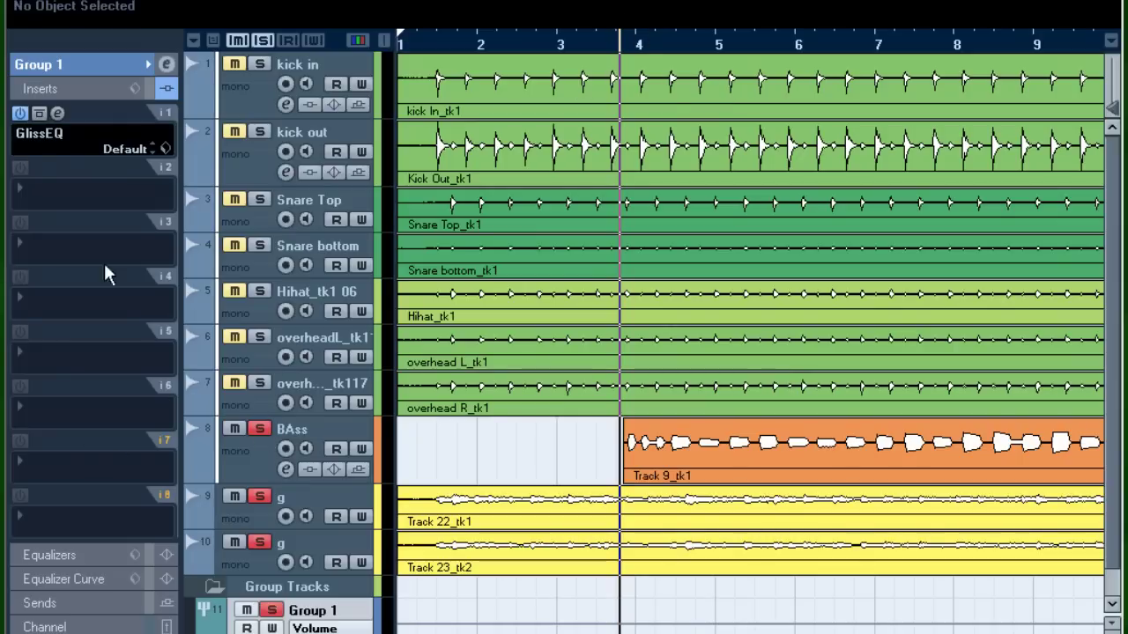
Step: Set GlissEQ band 2 on Group 1 as a Hi-Pass 24 filter at about 122 Hz with 1.89 octave bandwidth and start playback
{"action": "left_click", "coordinate": [58, 113]}
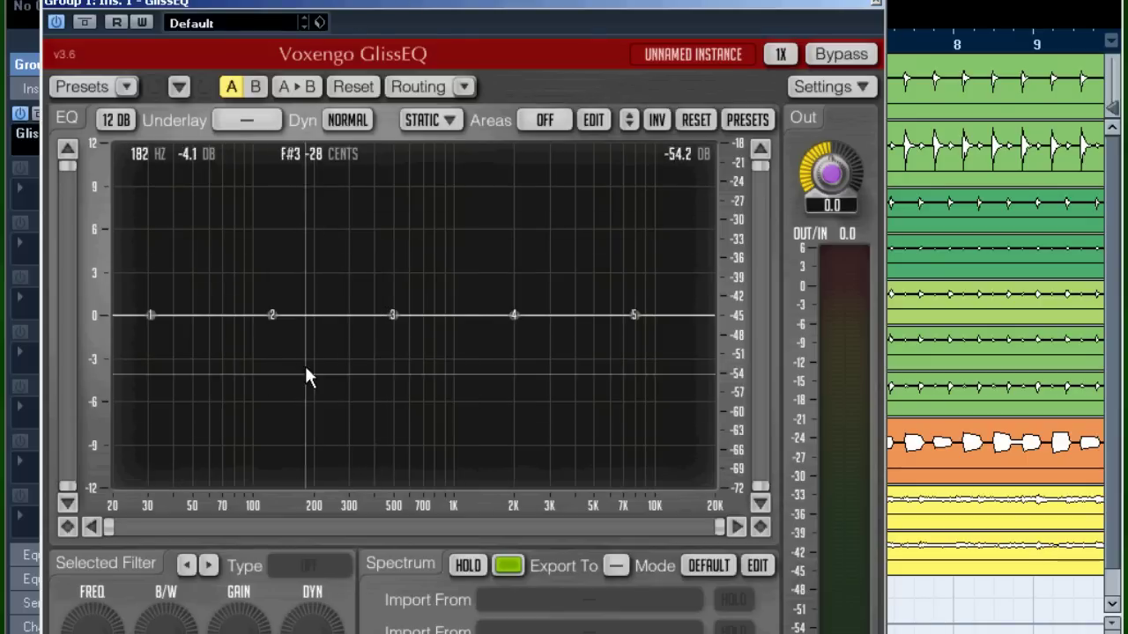
{"action": "left_click_drag", "start_coordinate": [165, 621], "coordinate": [166, 600]}
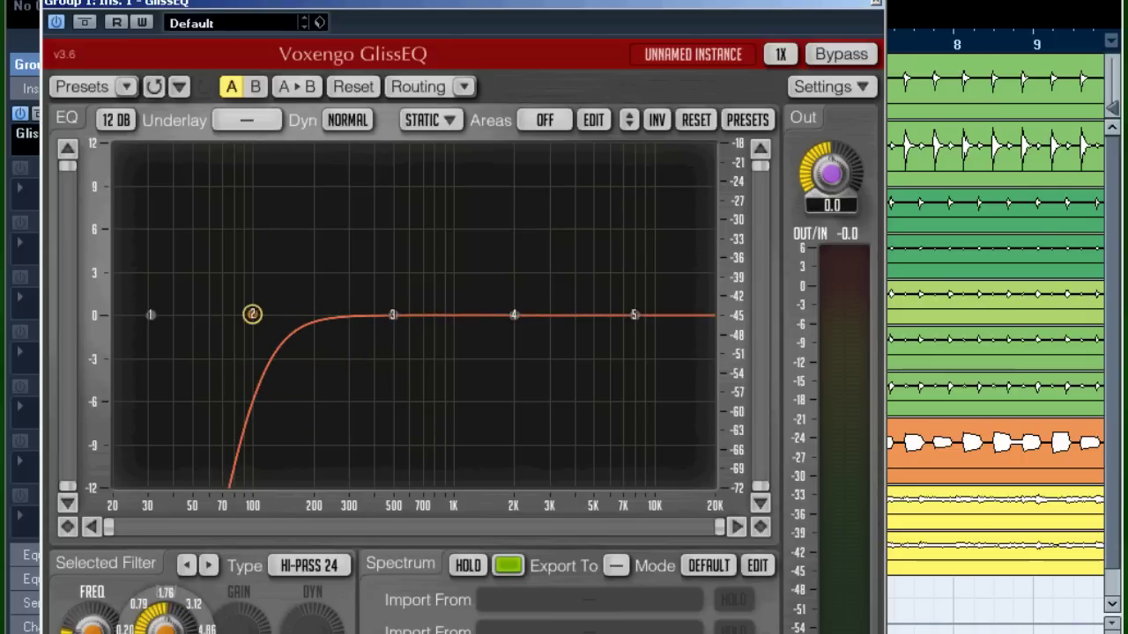
{"action": "mouse_move", "coordinate": [256, 315]}
{"action": "left_mouse_down"}
{"action": "mouse_move", "coordinate": [232, 317]}
{"action": "mouse_move", "coordinate": [270, 315]}
{"action": "left_mouse_up"}
{"action": "key", "text": "space"}
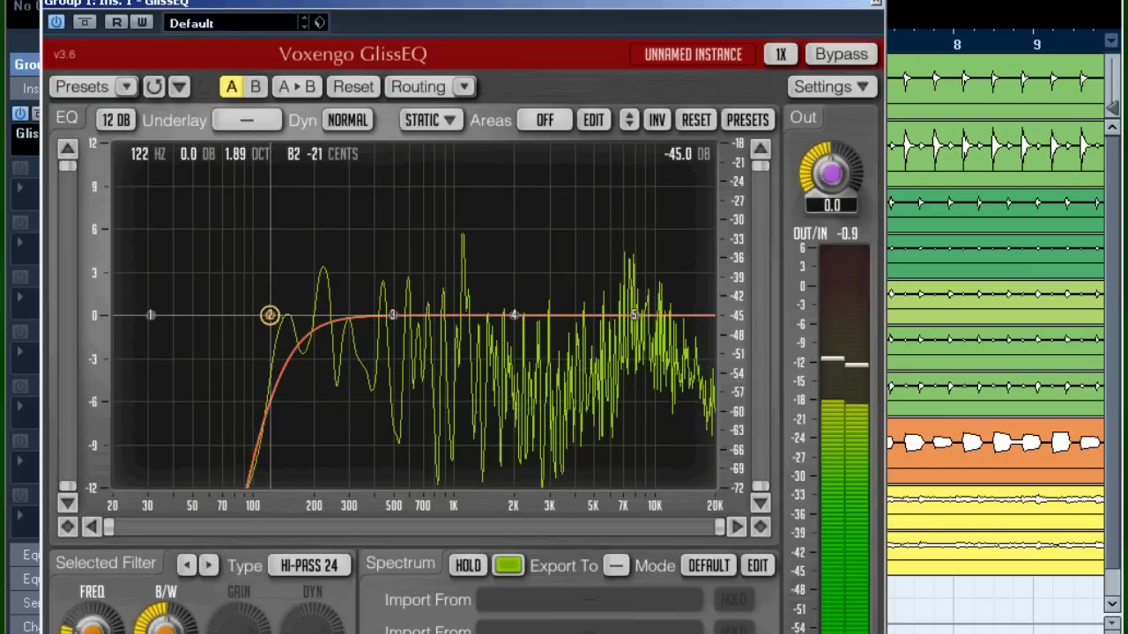
Step: Compare the guitars with the EQ bypassed and active, and raise the high-pass cutoff to about 165 Hz
{"action": "left_click", "coordinate": [95, 23]}
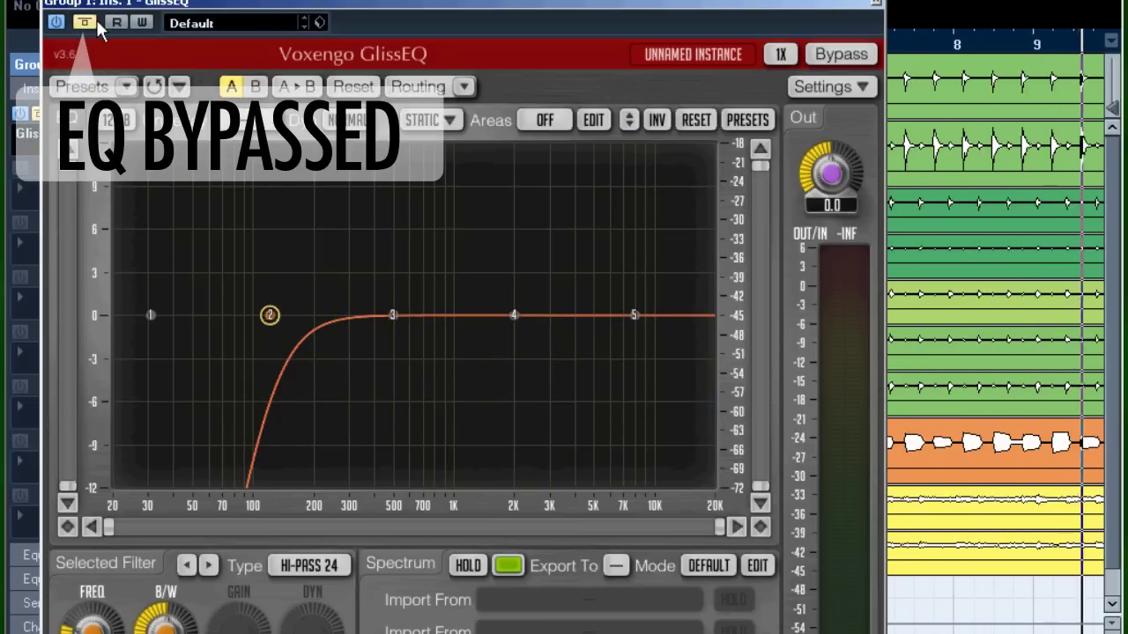
{"action": "left_click", "coordinate": [92, 24]}
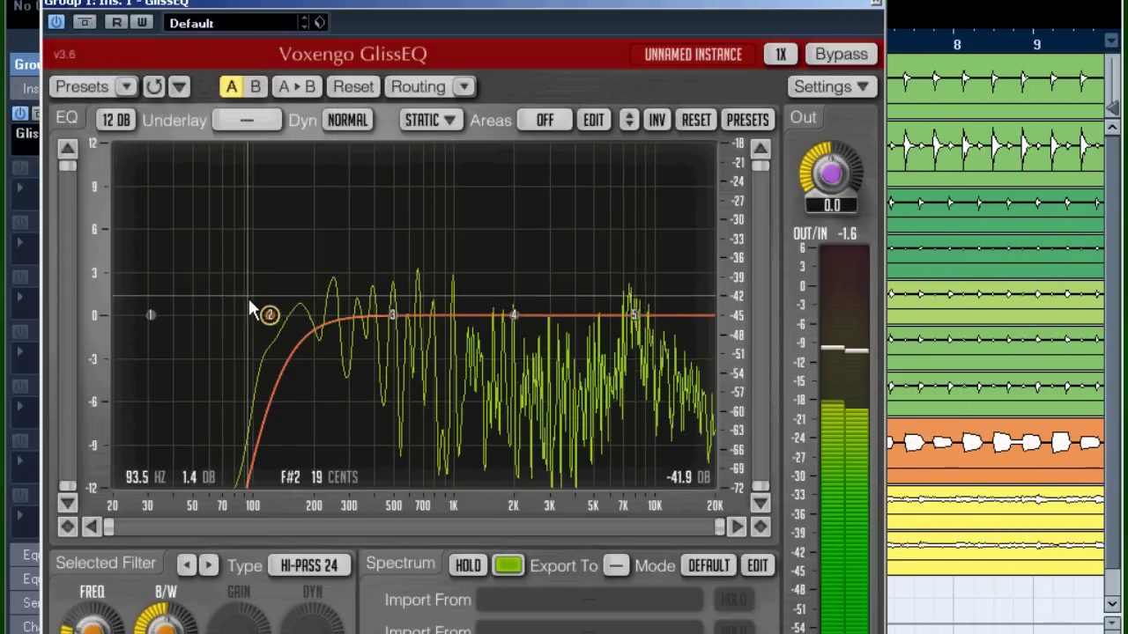
{"action": "left_click_drag", "start_coordinate": [270, 315], "coordinate": [297, 316]}
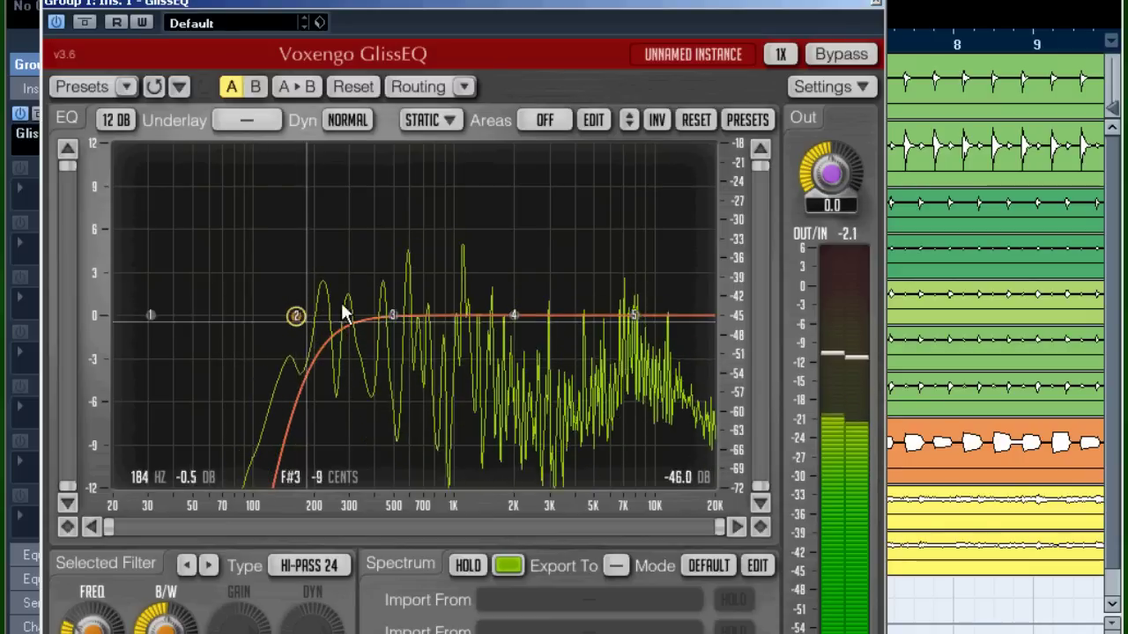
{"action": "left_click", "coordinate": [877, 5]}
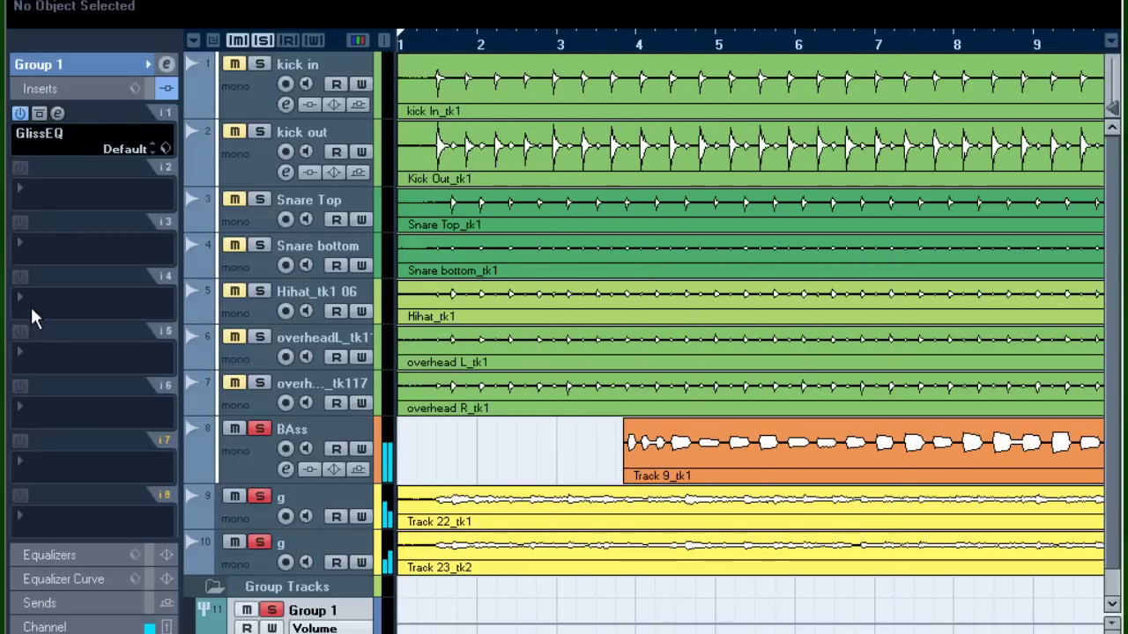
Step: Compare Group 1 with GlissEQ bypassed and active in the bass and guitar mix, and examine its filter curve during playback
{"action": "left_click", "coordinate": [39, 113]}
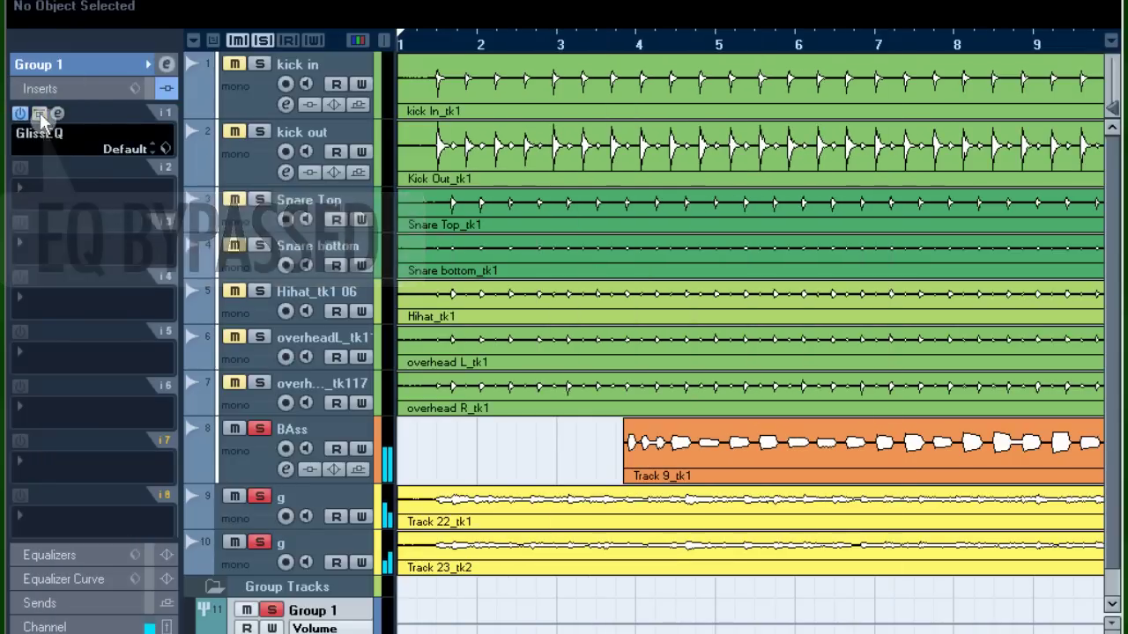
{"action": "left_click", "coordinate": [40, 113]}
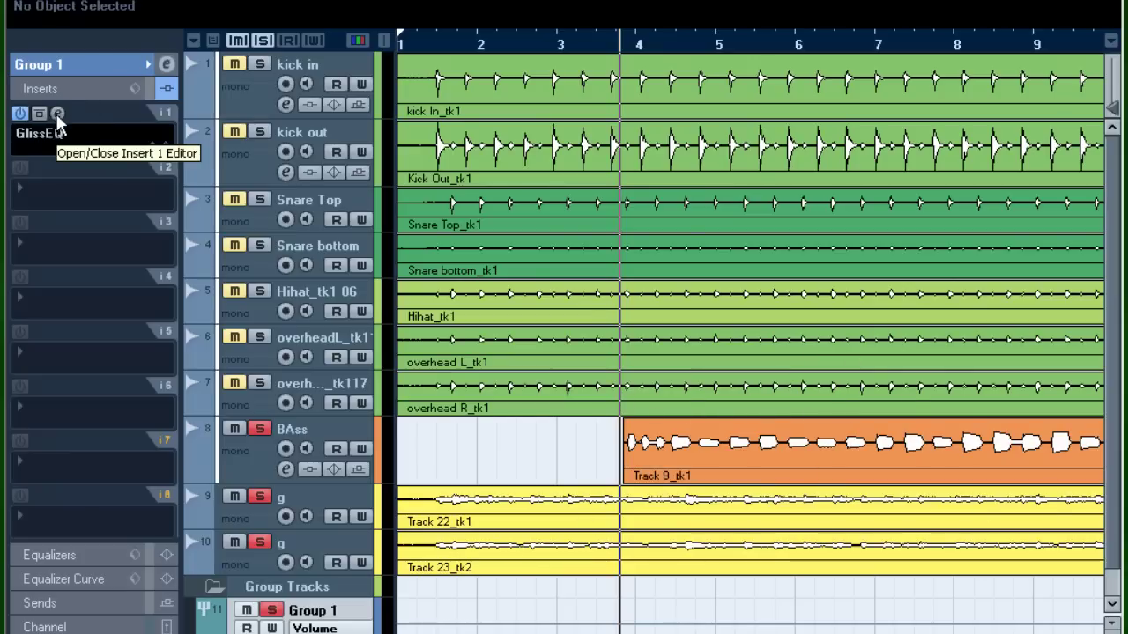
{"action": "mouse_move", "coordinate": [58, 133]}
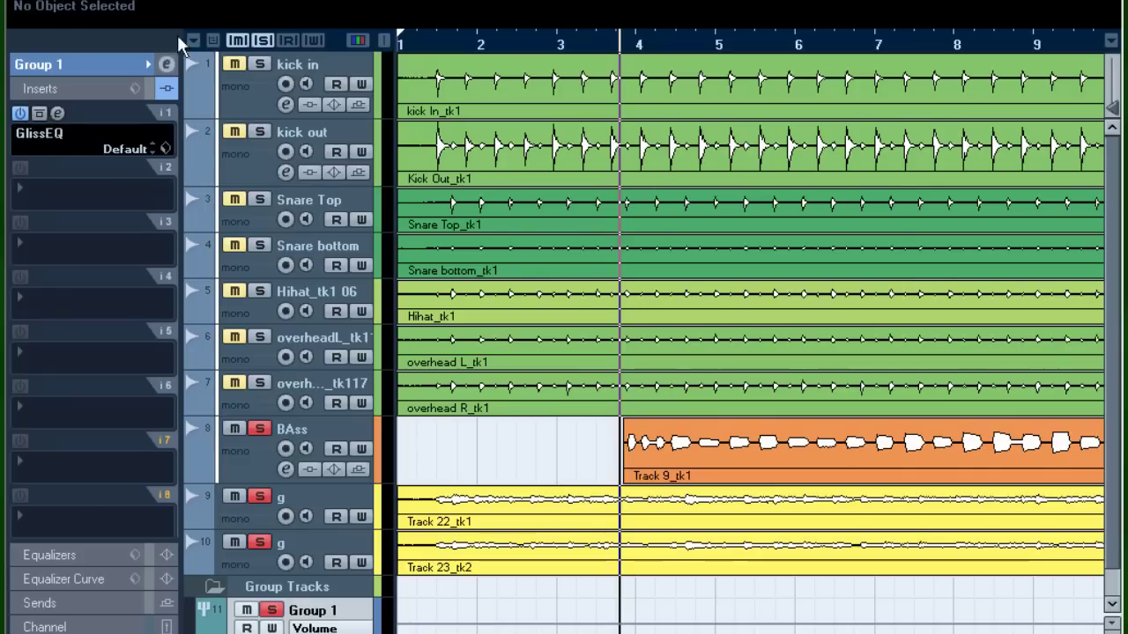
{"action": "key", "text": "space"}
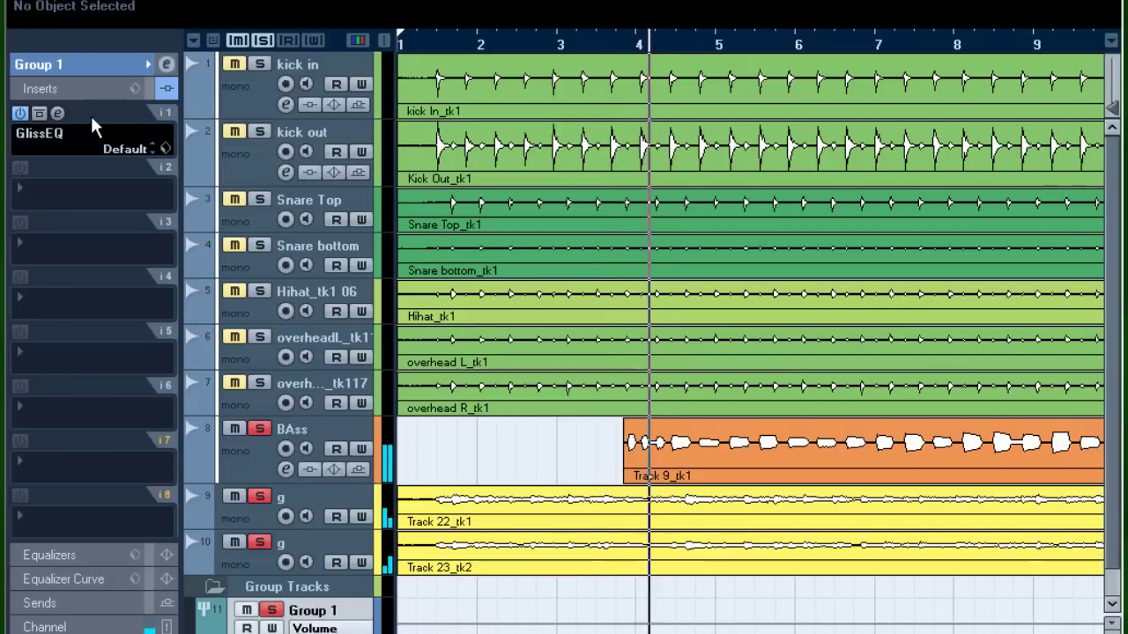
{"action": "left_click", "coordinate": [58, 114]}
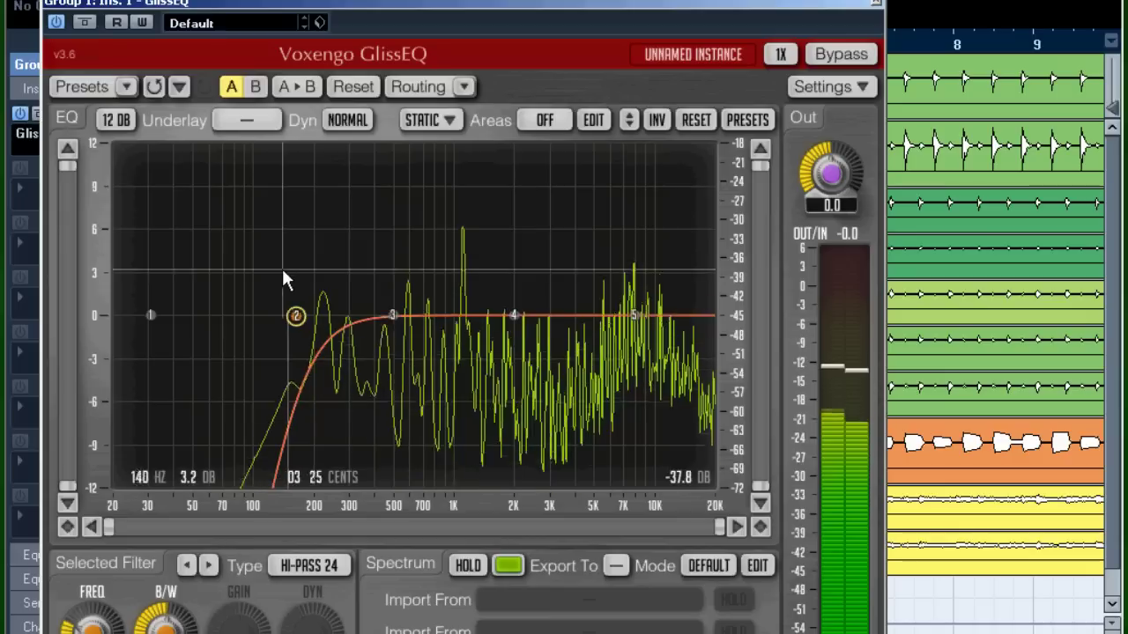
{"action": "left_click", "coordinate": [875, 4]}
Step: Turn off GlissEQ and load the UAD SSL EChannelStrip in Group 1's second insert slot
{"action": "left_click", "coordinate": [19, 115]}
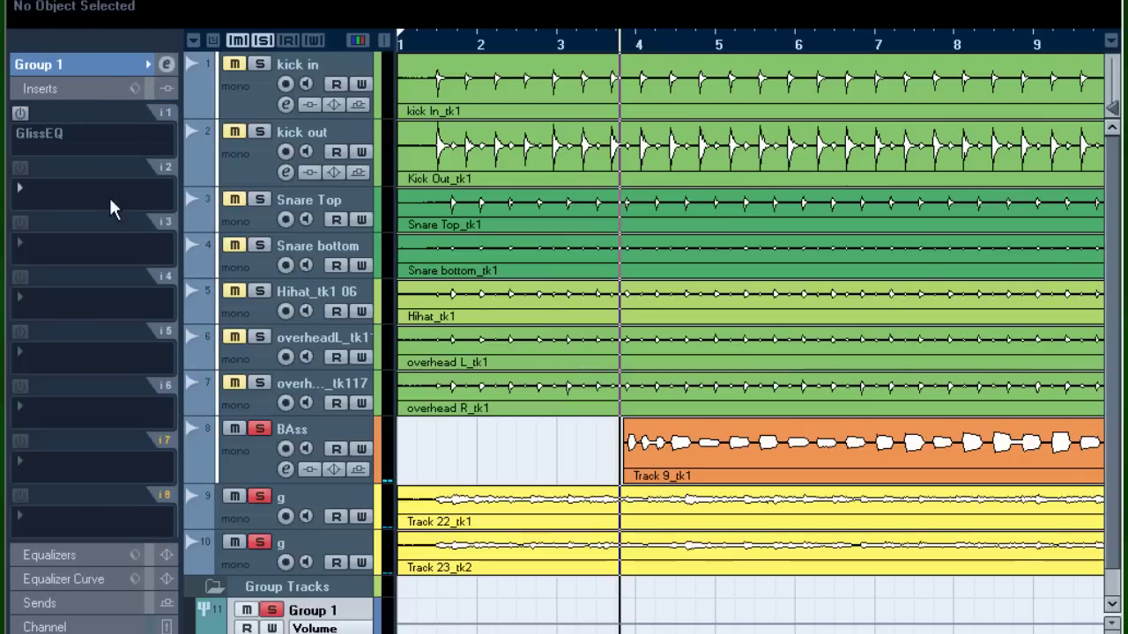
{"action": "left_click", "coordinate": [53, 187]}
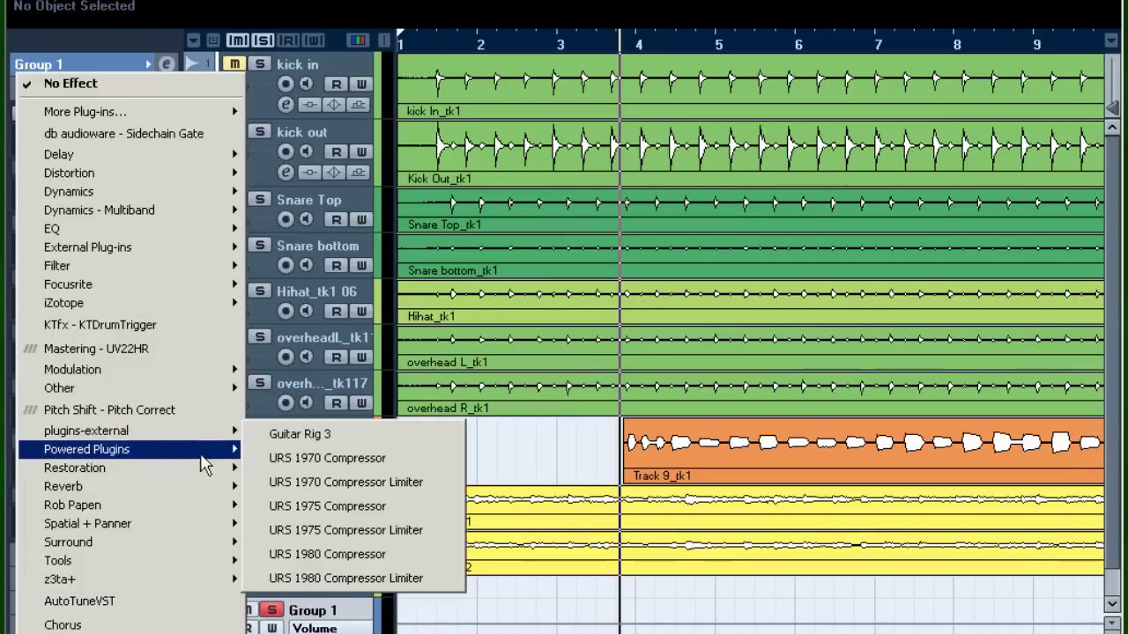
{"action": "left_click", "coordinate": [253, 571]}
Step: Cut the channel strip's low-frequency shelf by 15 dB at about 200 Hz and compare it bypassed and active during playback
{"action": "key", "text": "space"}
{"action": "left_click_drag", "start_coordinate": [258, 502], "coordinate": [254, 614]}
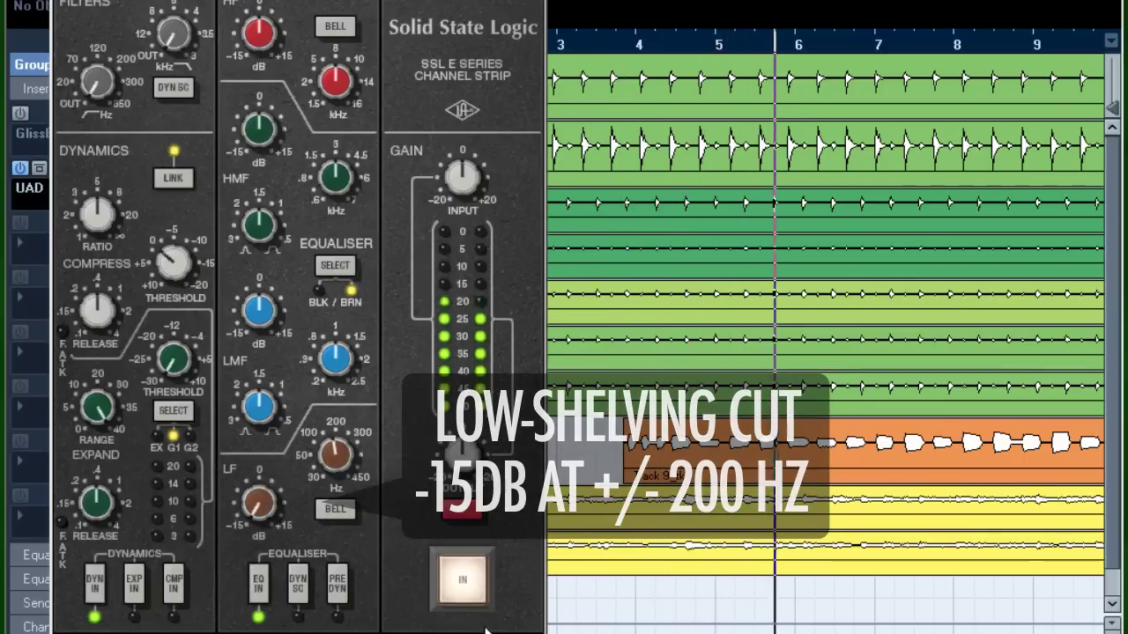
{"action": "left_click", "coordinate": [459, 583]}
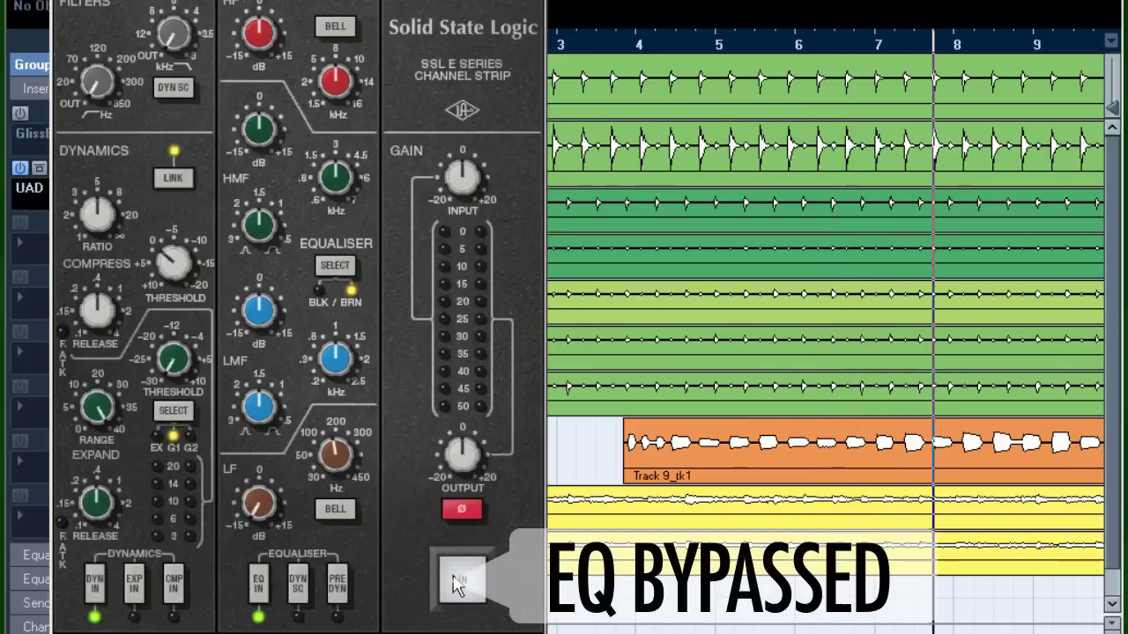
{"action": "left_click", "coordinate": [466, 589]}
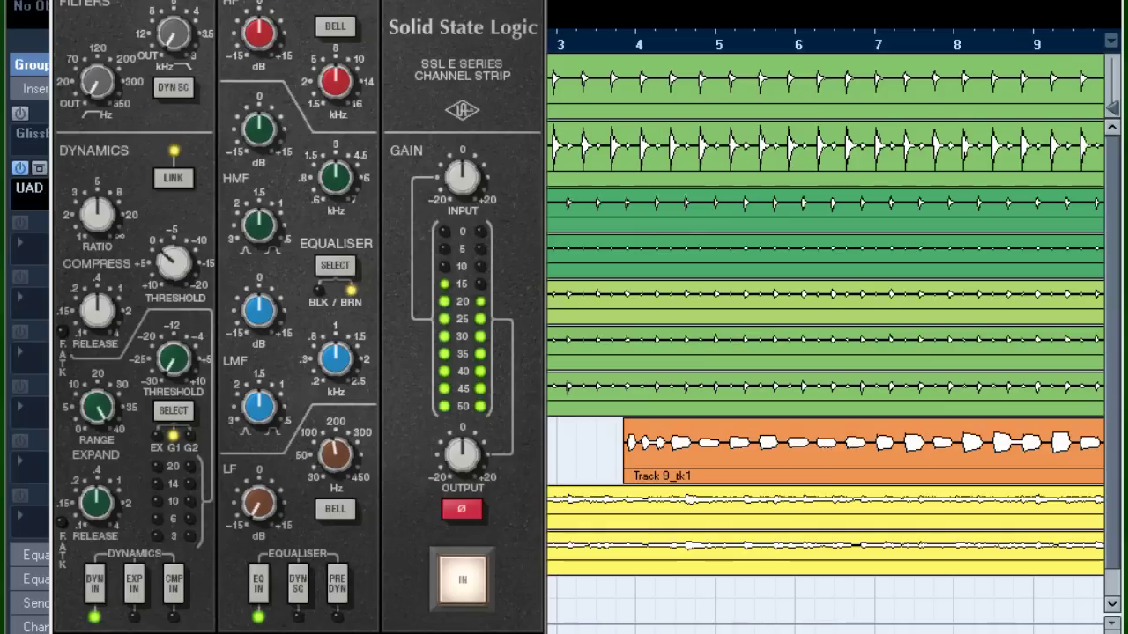
{"action": "key", "text": "space"}
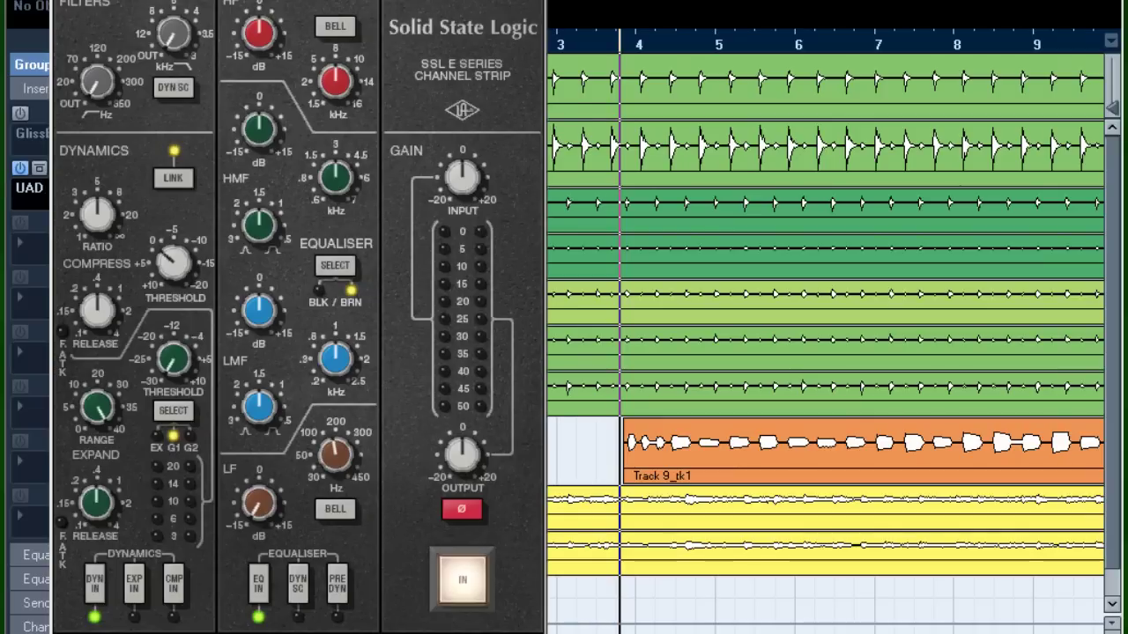
{"action": "key", "text": "Escape"}
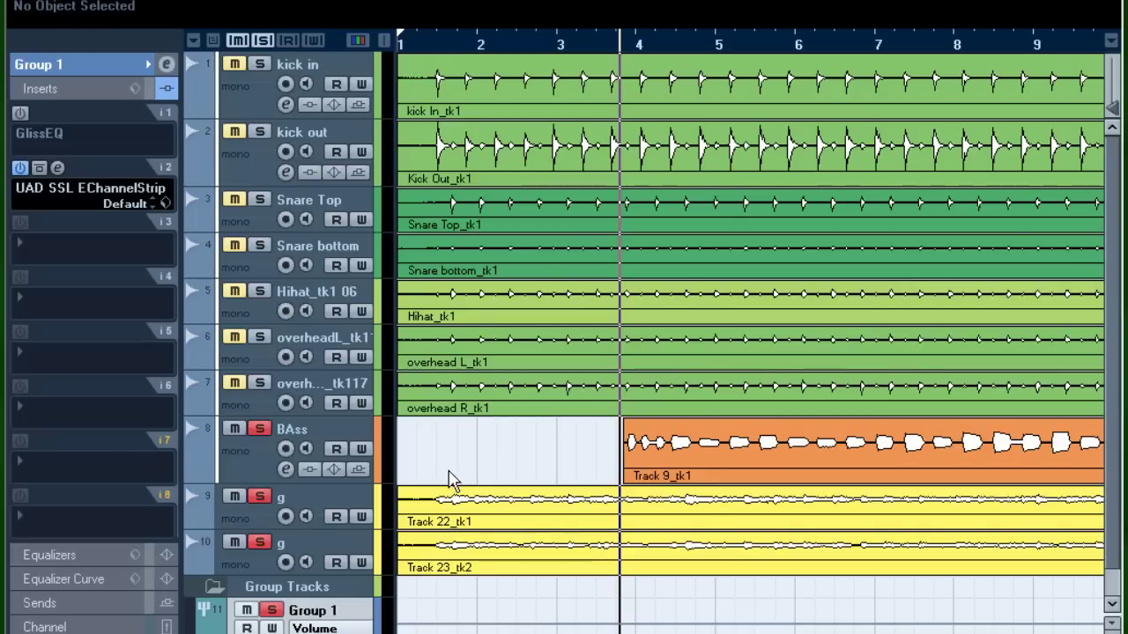
Step: Compare the bass and guitars with the channel strip insert bypassed and active, and clear all track solos
{"action": "key", "text": "space"}
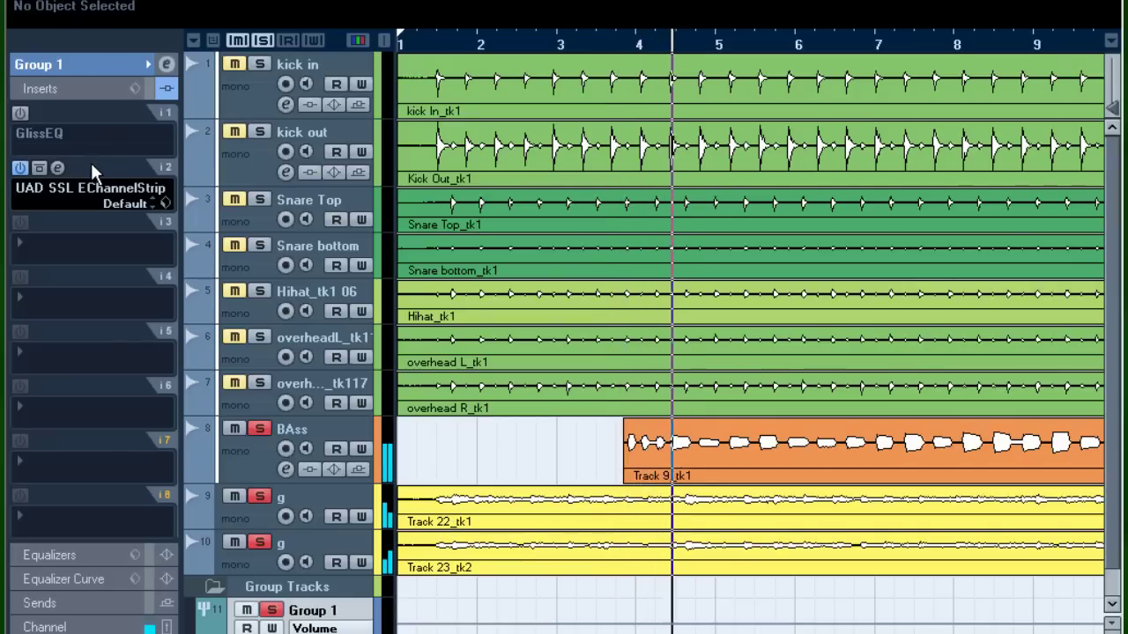
{"action": "left_click", "coordinate": [46, 169]}
{"action": "left_click", "coordinate": [38, 167]}
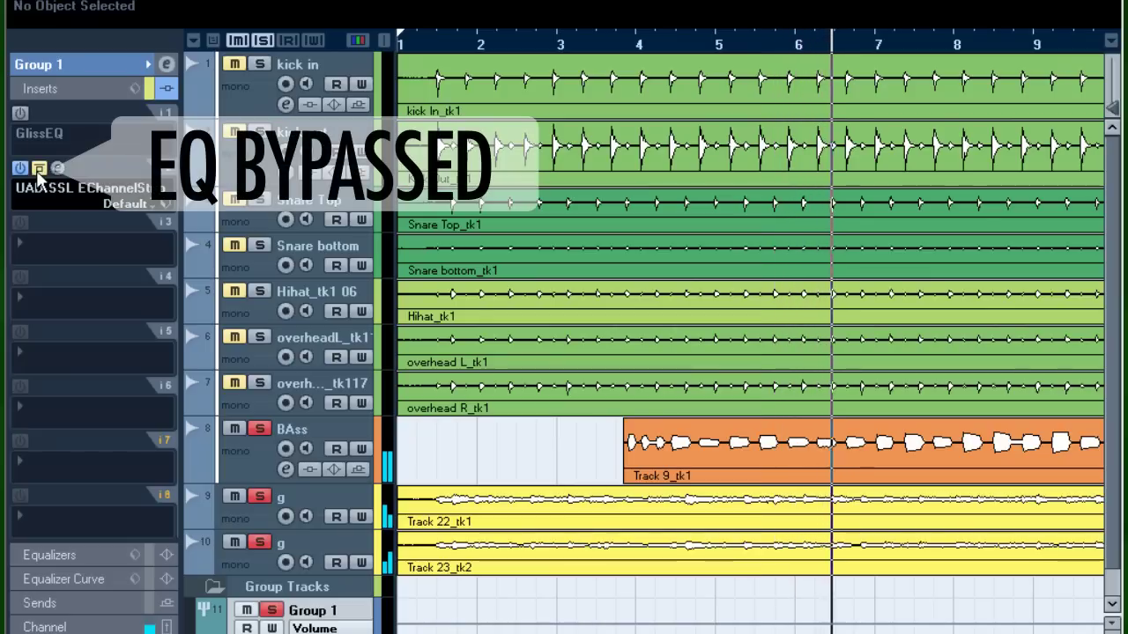
{"action": "left_click", "coordinate": [40, 168]}
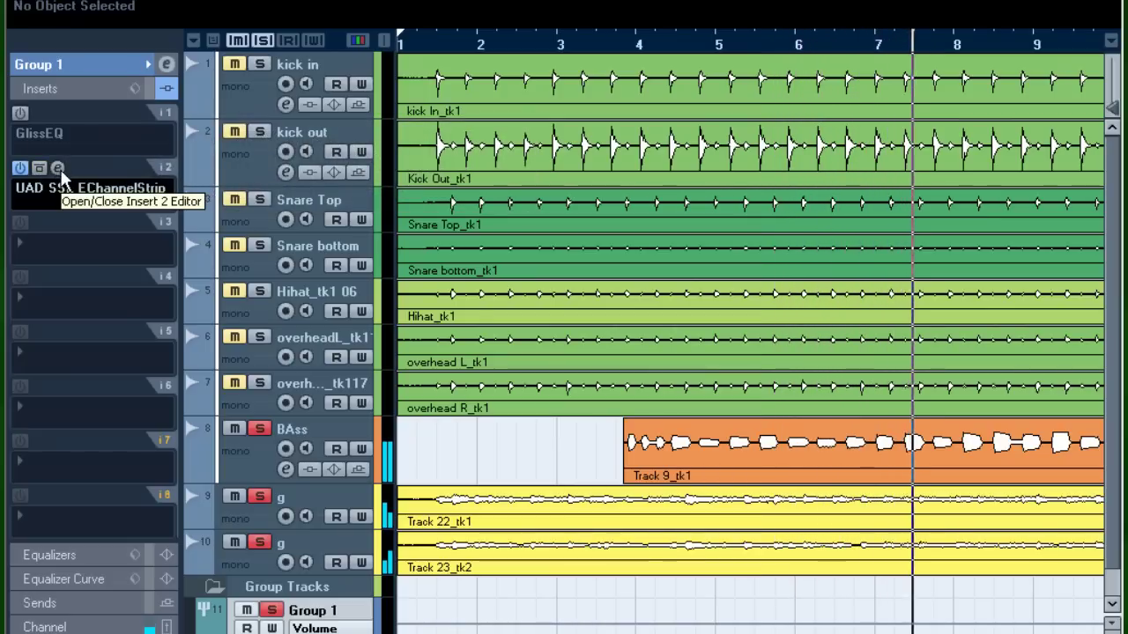
{"action": "key", "text": "space"}
{"action": "left_click", "coordinate": [263, 41]}
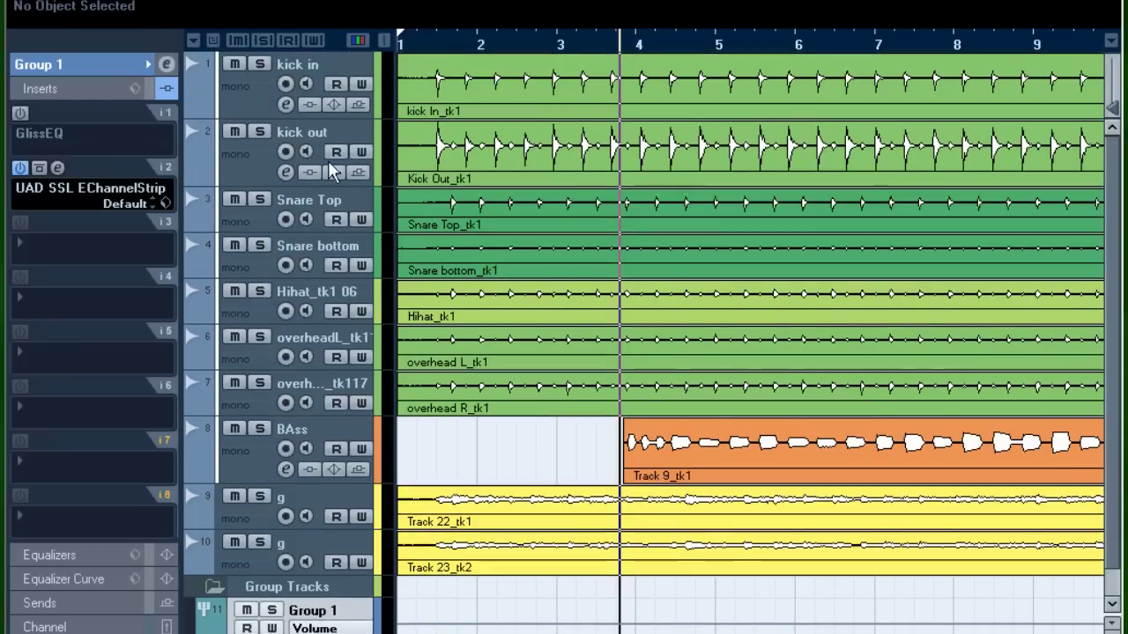
Step: Reactivate GlissEQ on Group 1 and add a broad peaking cut of about 2.6 dB near 1.32 kHz with band 4
{"action": "left_click", "coordinate": [20, 113]}
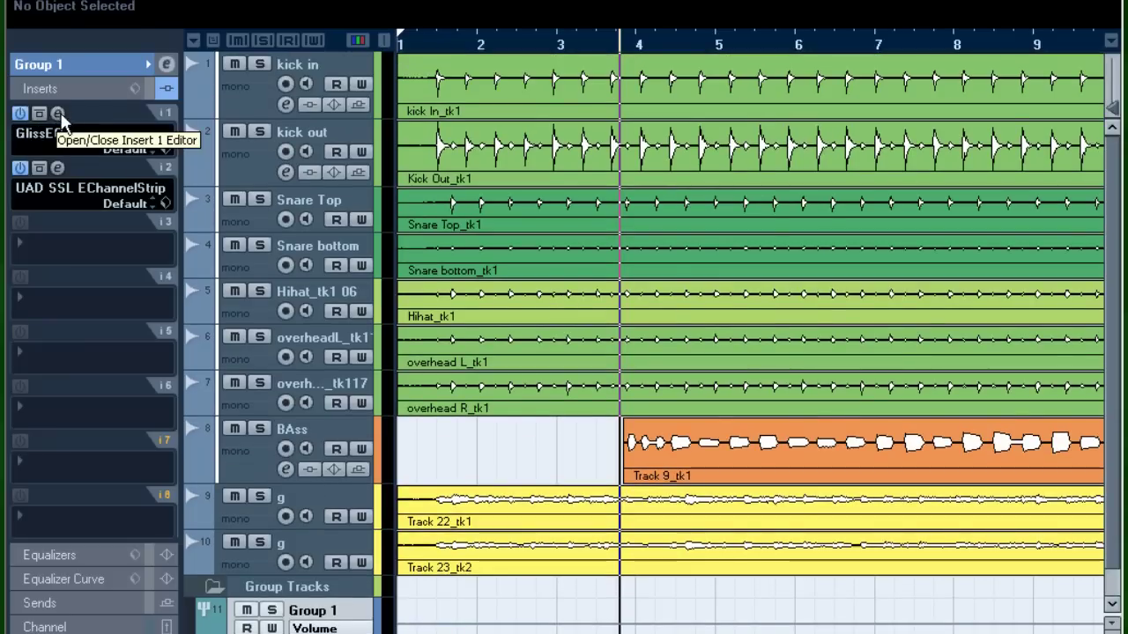
{"action": "left_click", "coordinate": [60, 115]}
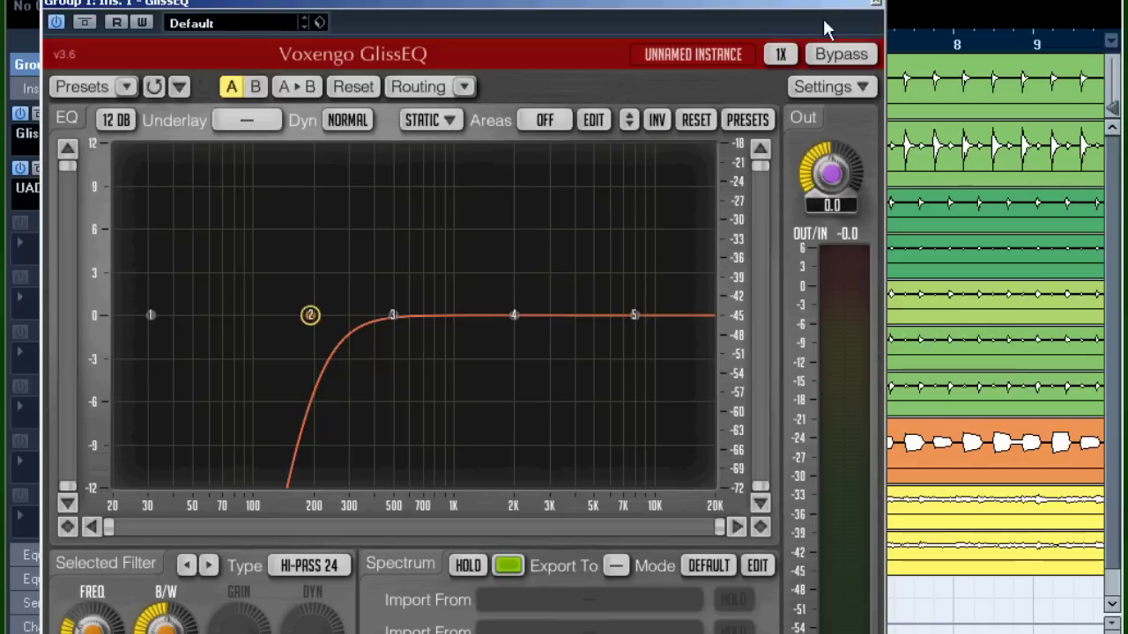
{"action": "left_click_drag", "start_coordinate": [513, 314], "coordinate": [460, 349]}
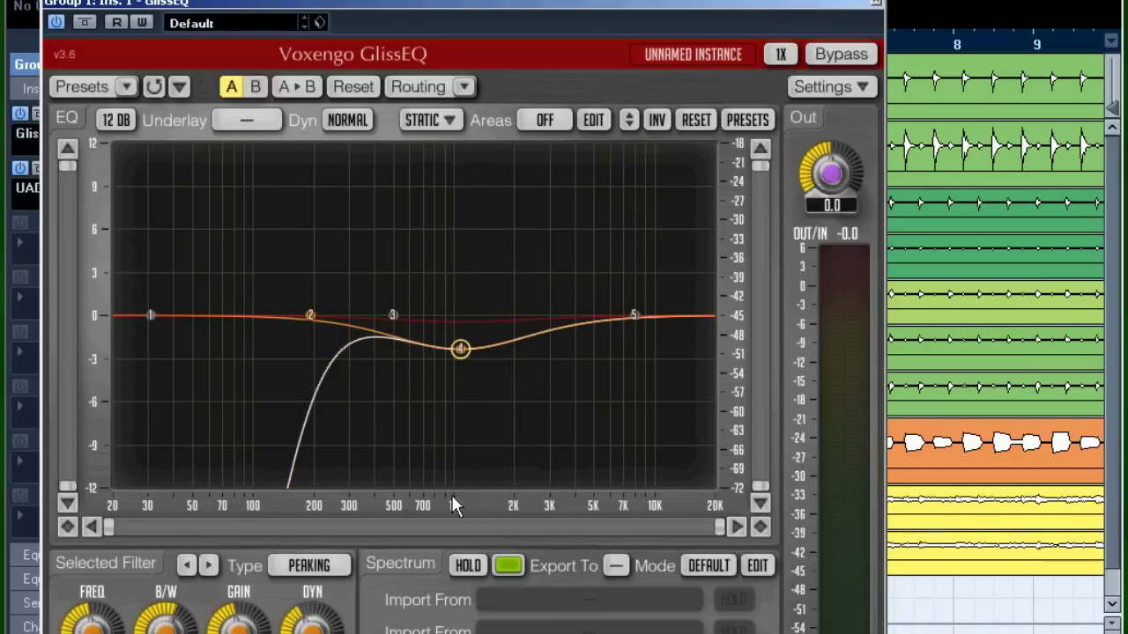
{"action": "left_click_drag", "start_coordinate": [463, 351], "coordinate": [478, 353]}
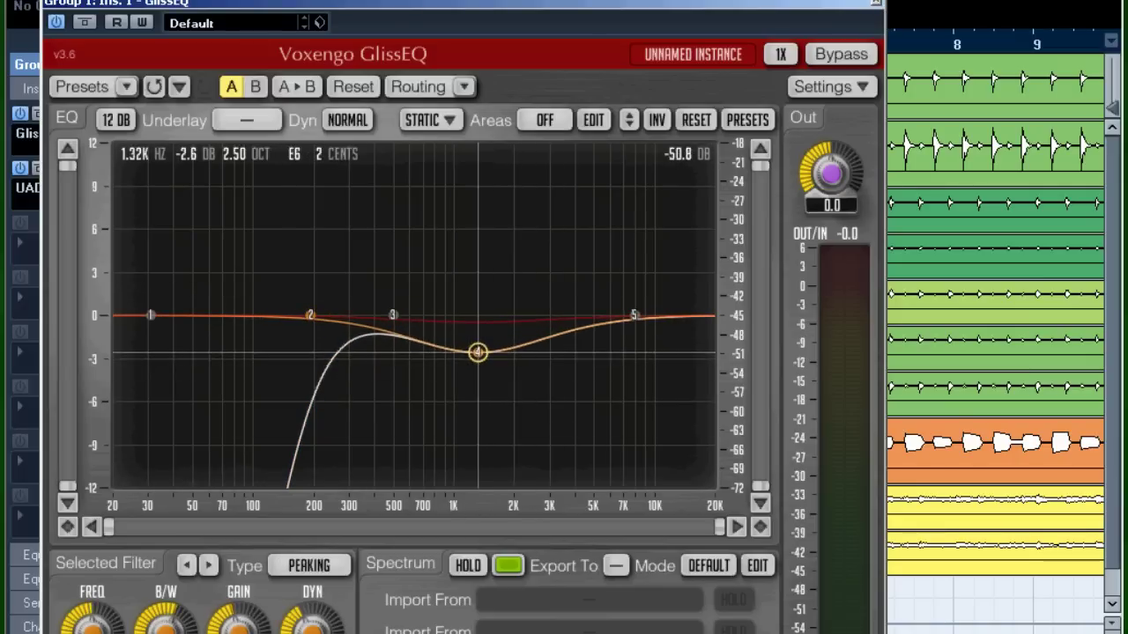
{"action": "left_click", "coordinate": [481, 342]}
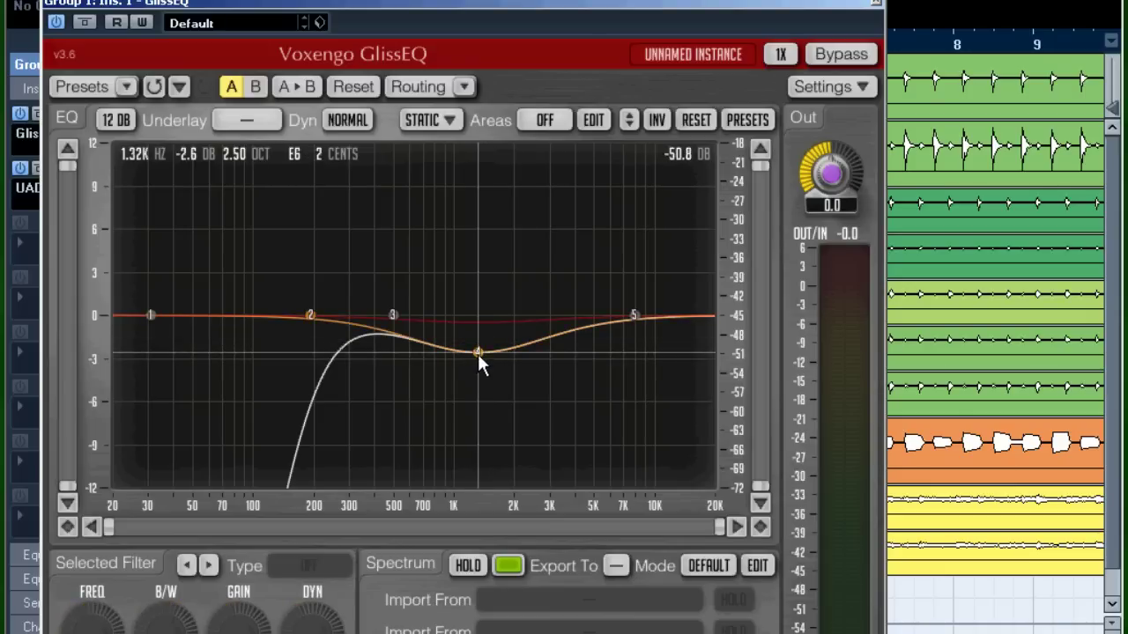
{"action": "left_click", "coordinate": [477, 353]}
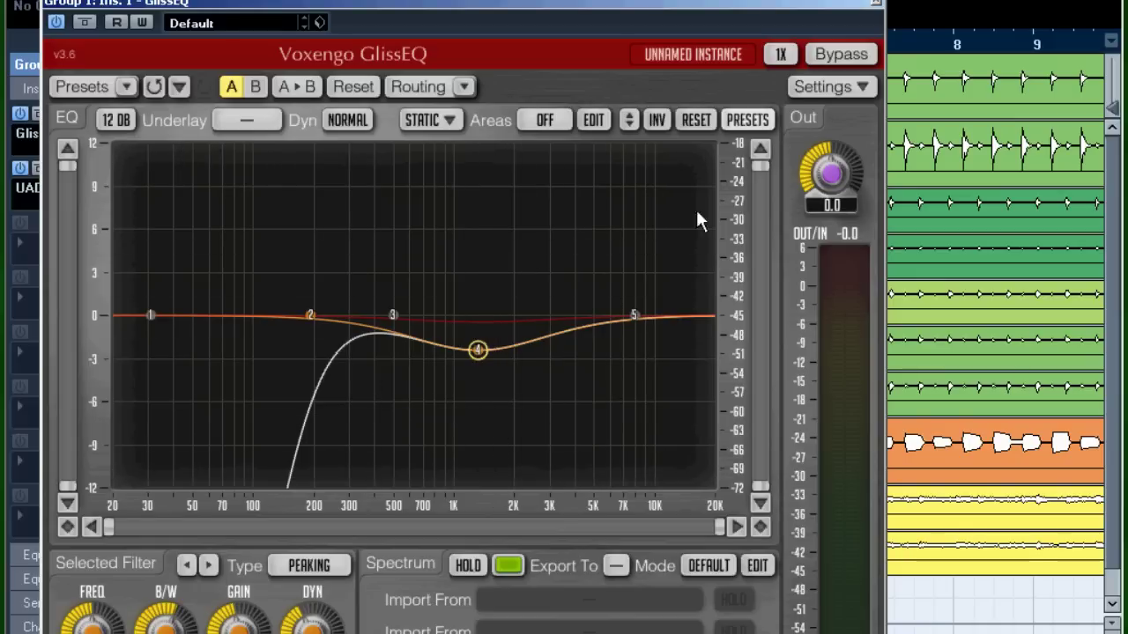
Step: Reduce GlissEQ's band 4 cut to about 0.4 dB near 1.31 kHz, close the editor, and play the full mix
{"action": "left_click_drag", "start_coordinate": [477, 350], "coordinate": [475, 320]}
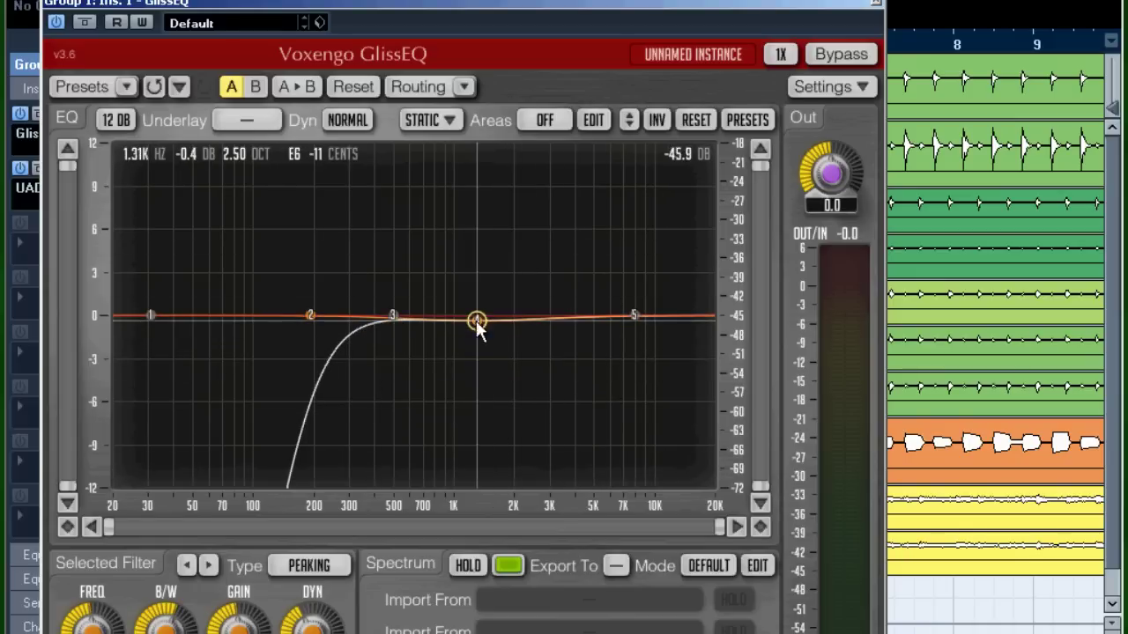
{"action": "left_click", "coordinate": [876, 4]}
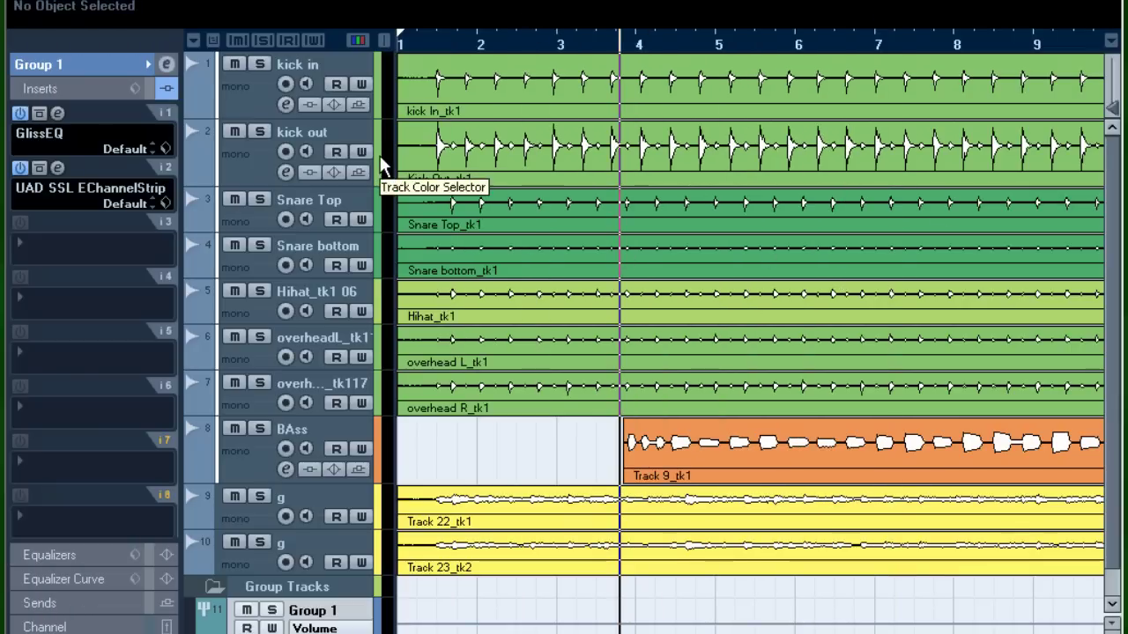
{"action": "key", "text": "space"}
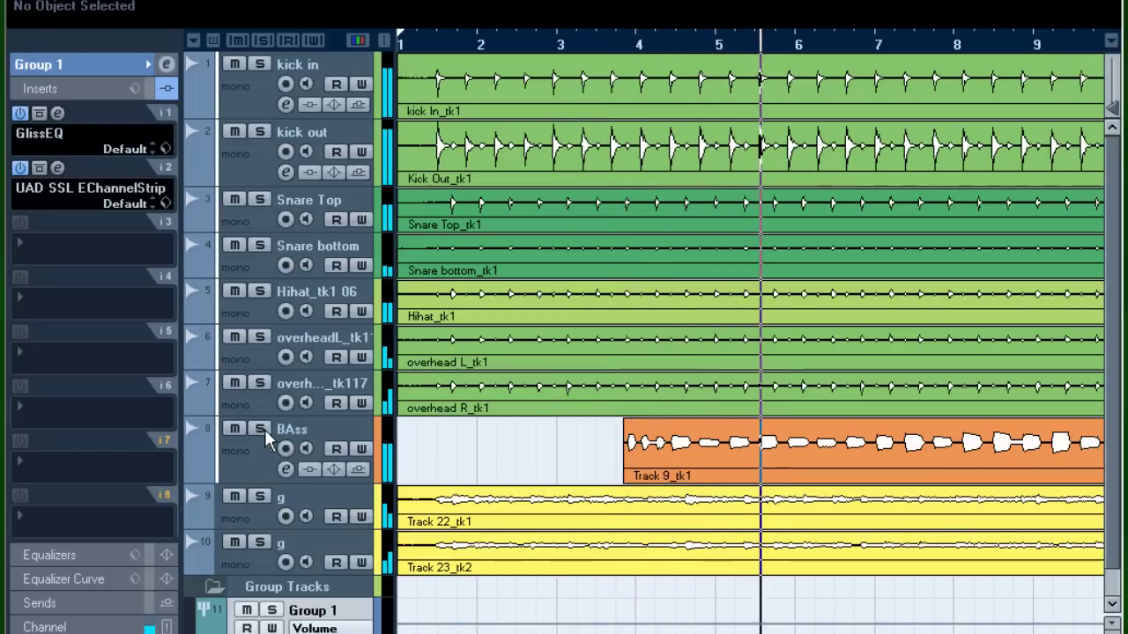
{"action": "key", "text": "space"}
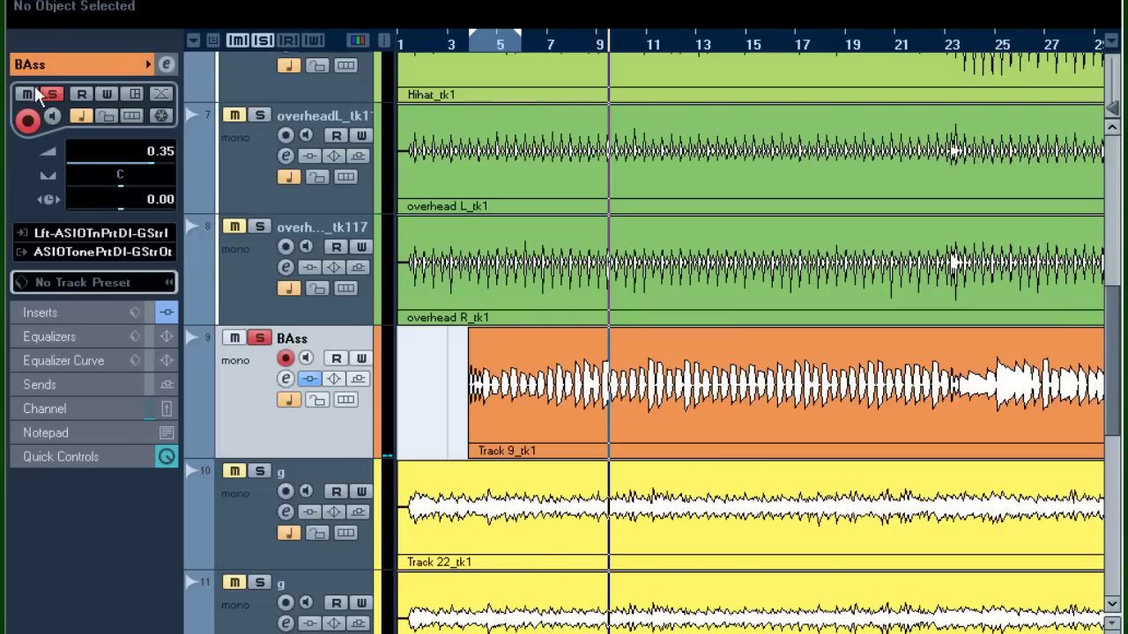
Step: Examine the equaliser settings of the UAD SSL channel strip on the BAss track, and close its editor
{"action": "left_click", "coordinate": [104, 316]}
{"action": "left_click", "coordinate": [58, 112]}
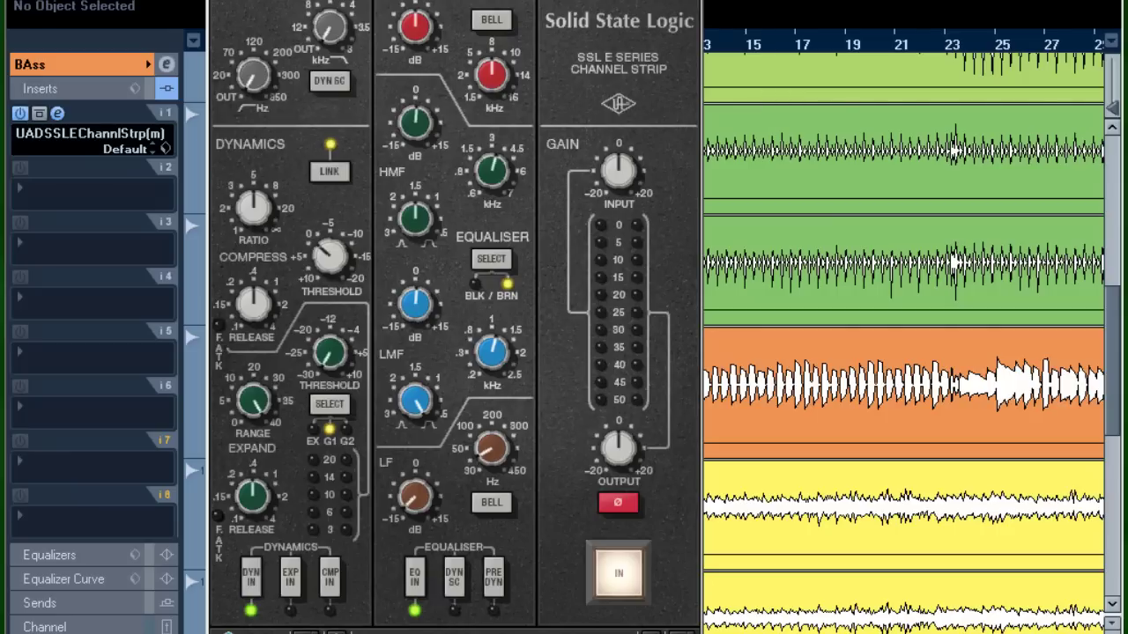
{"action": "key", "text": "Escape"}
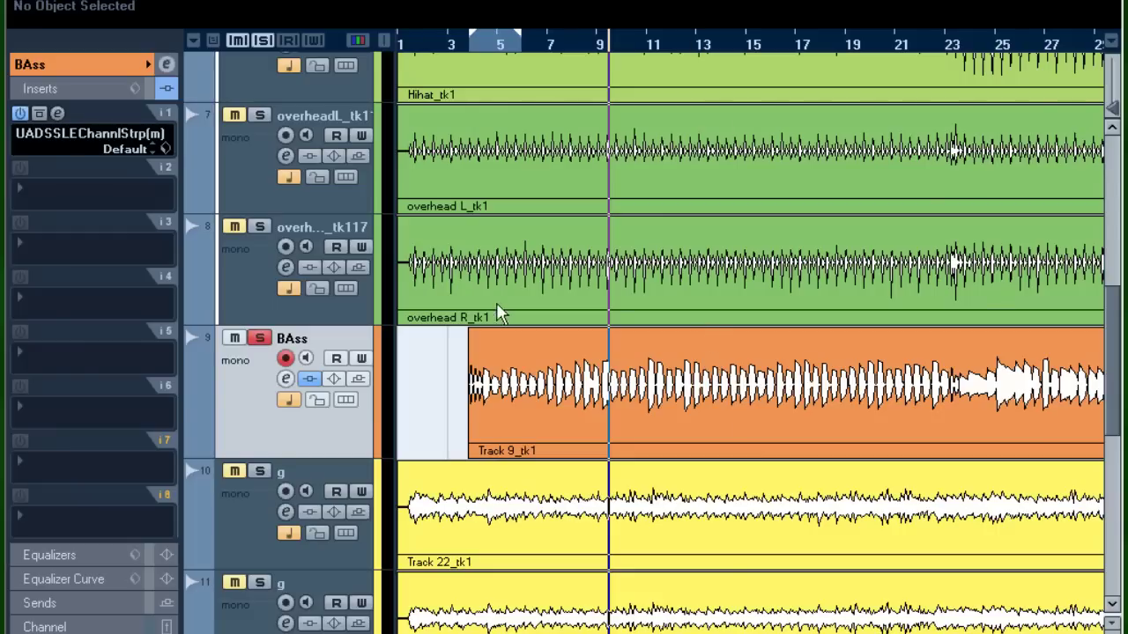
Step: Solo the kick out track alongside kick in and BAss, and show the inserts of the kick in track
{"action": "scroll", "coordinate": [617, 317], "scroll_direction": "up", "scroll_amount": 6}
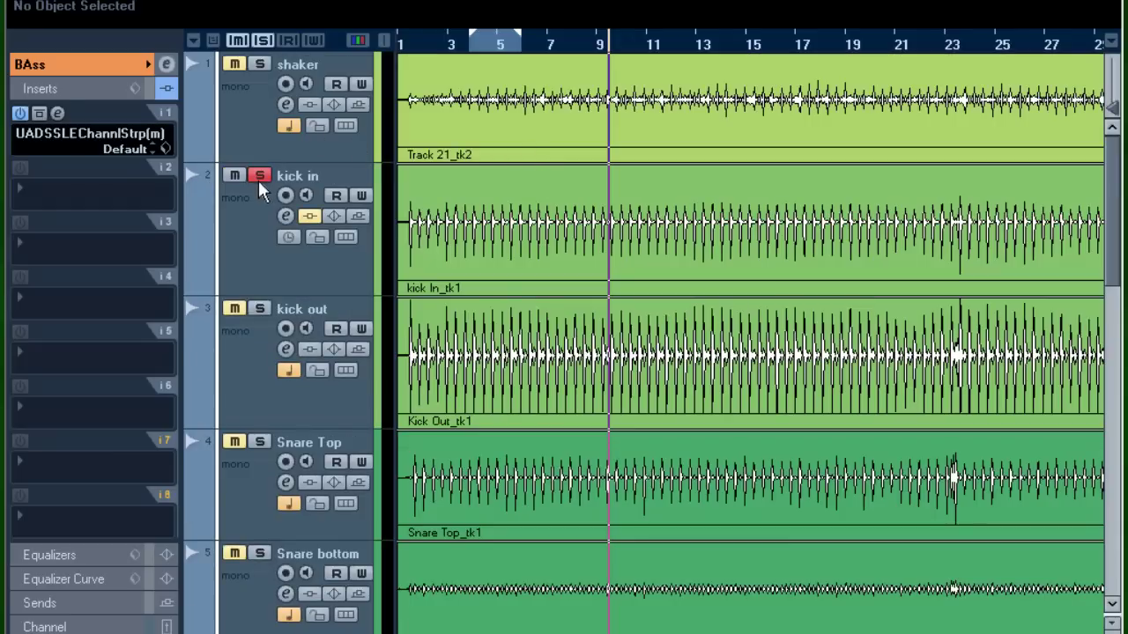
{"action": "left_click", "coordinate": [260, 309]}
{"action": "left_click", "coordinate": [238, 244]}
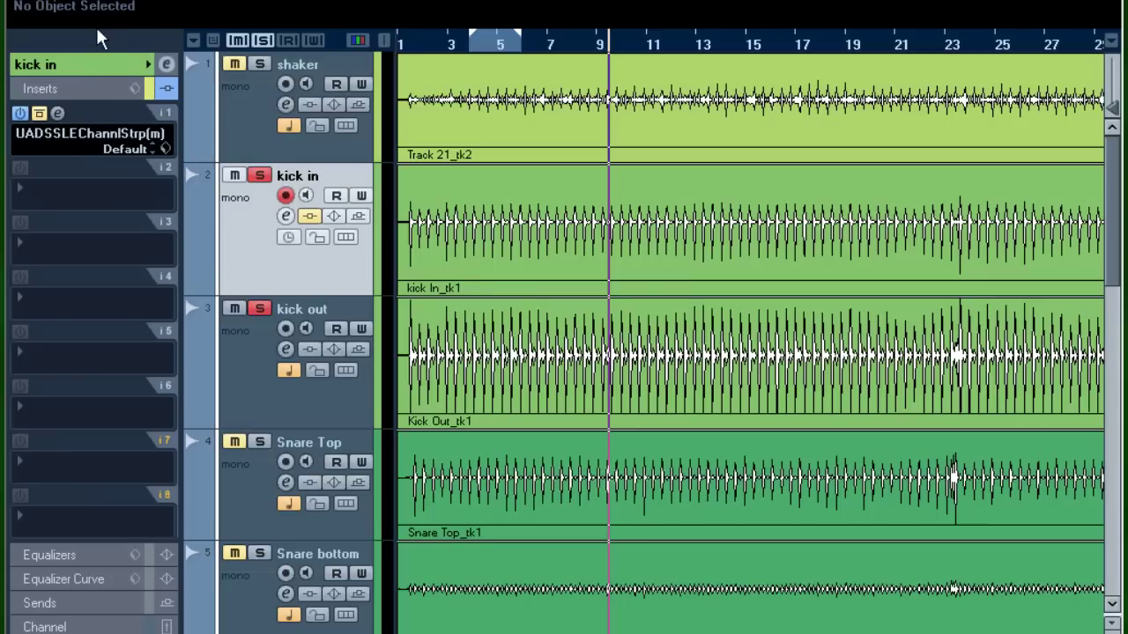
{"action": "scroll", "coordinate": [947, 467], "scroll_direction": "down", "scroll_amount": 4}
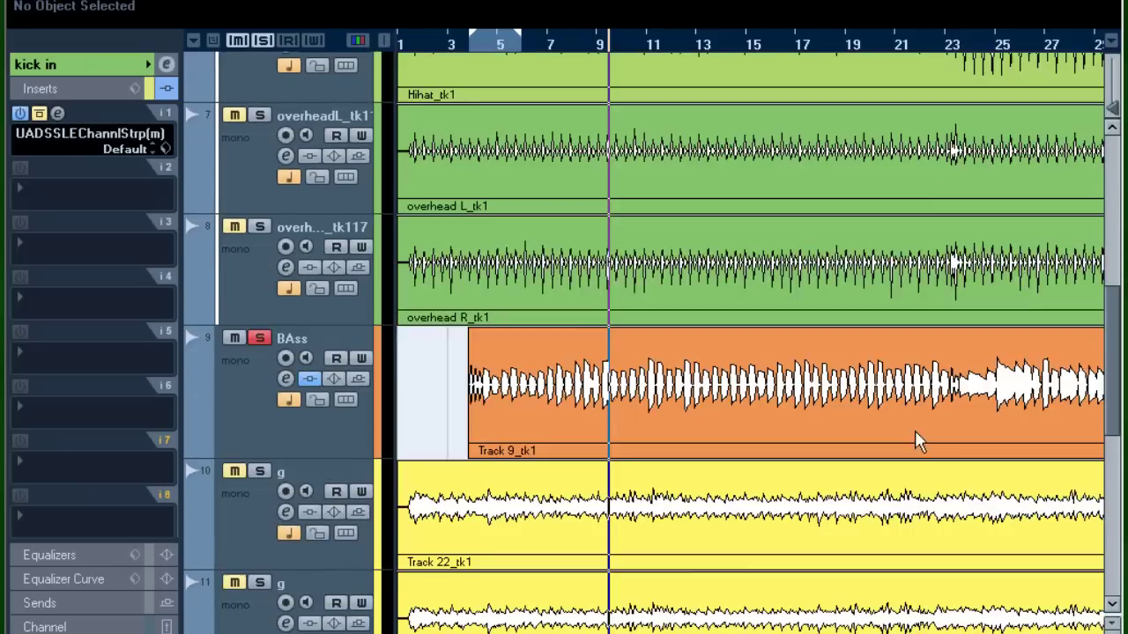
{"action": "scroll", "coordinate": [723, 389], "scroll_direction": "up", "scroll_amount": 4}
{"action": "scroll", "coordinate": [675, 345], "scroll_direction": "down", "scroll_amount": 5}
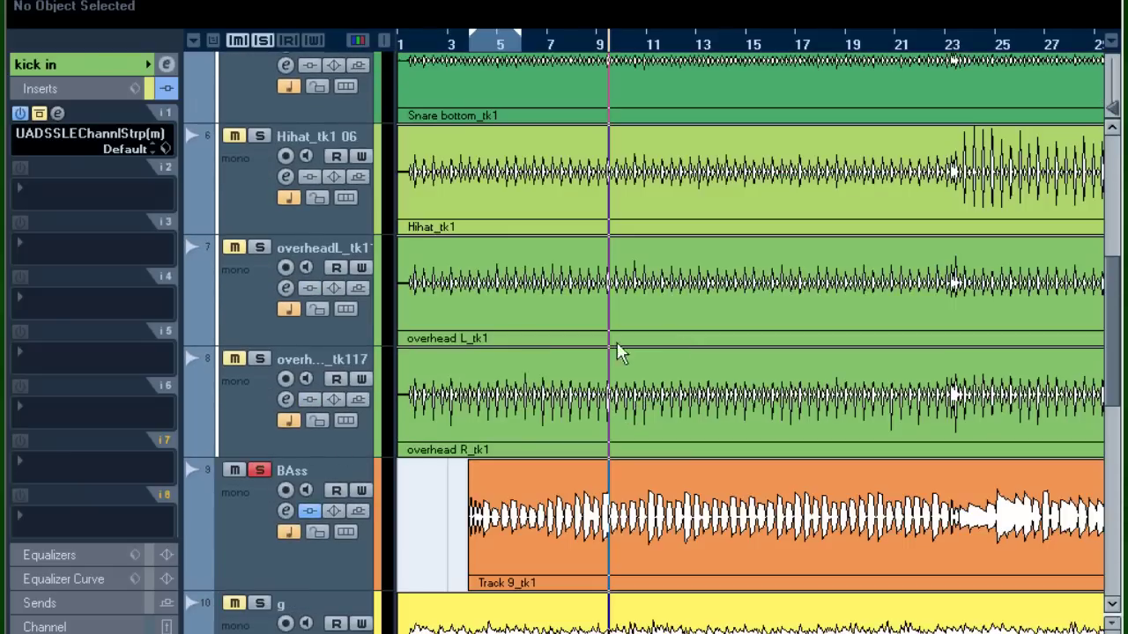
{"action": "scroll", "coordinate": [675, 345], "scroll_direction": "up", "scroll_amount": 4}
Step: Set the kick out track's volume to 0.00 for playback with kick in and BAss, and clear all track solos
{"action": "left_click", "coordinate": [259, 267]}
{"action": "left_click", "coordinate": [95, 84]}
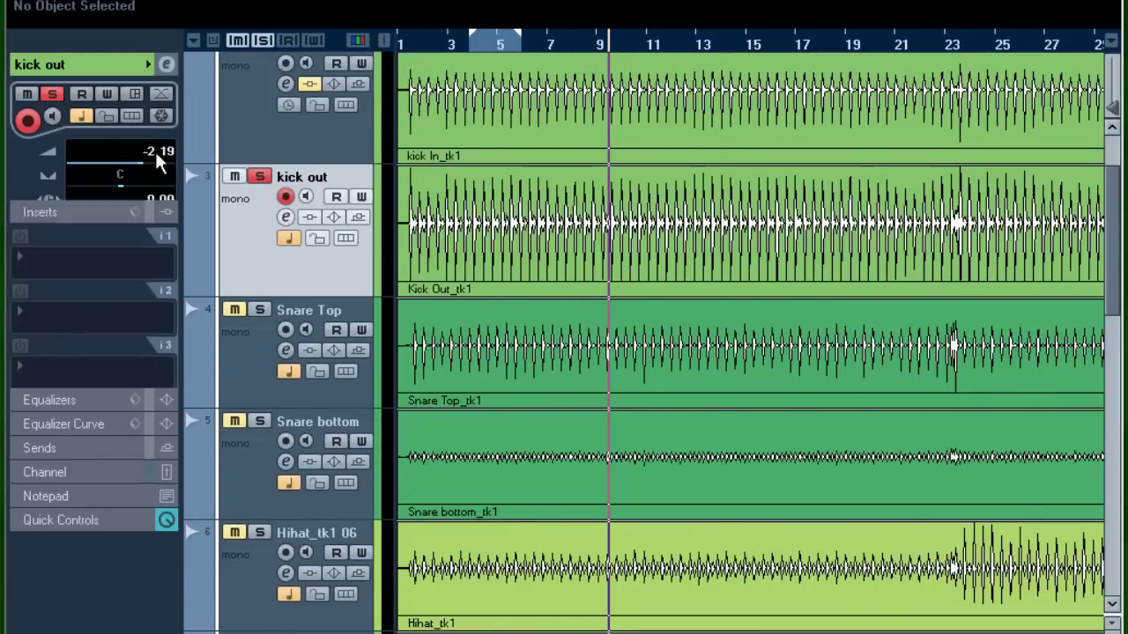
{"action": "scroll", "coordinate": [784, 263], "scroll_direction": "down", "scroll_amount": 4}
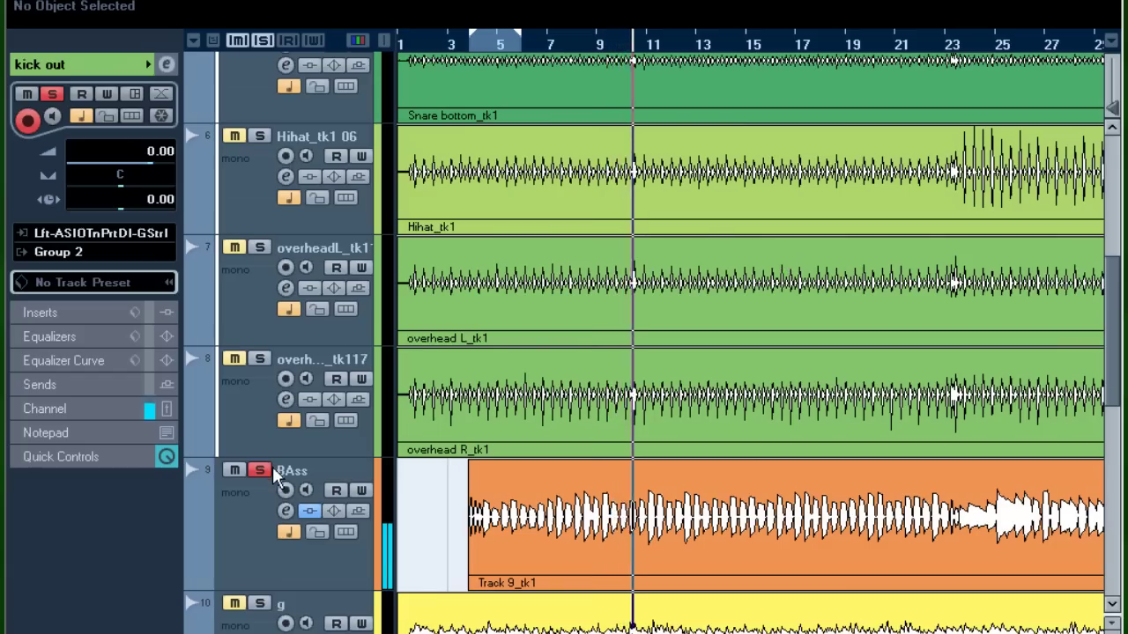
{"action": "scroll", "coordinate": [457, 368], "scroll_direction": "up", "scroll_amount": 4}
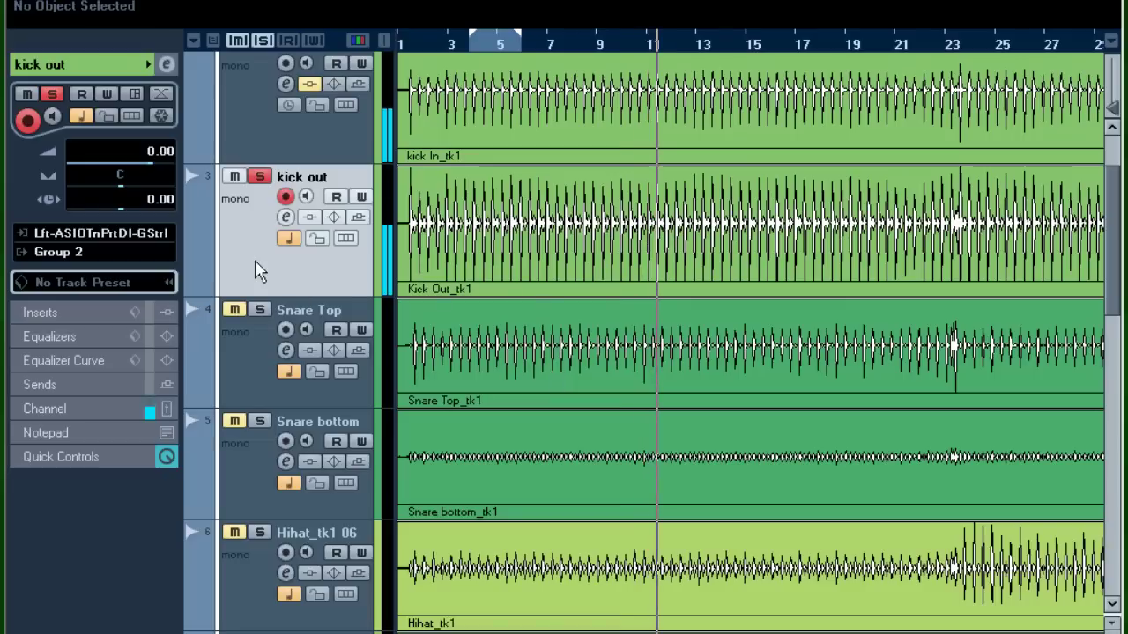
{"action": "key", "text": "space"}
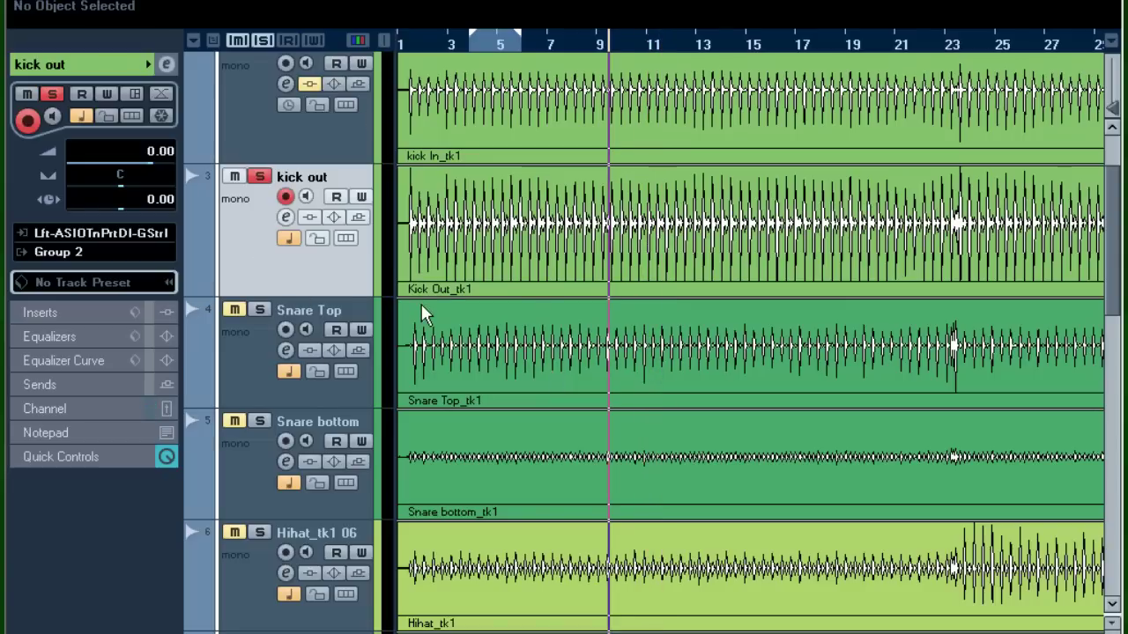
{"action": "scroll", "coordinate": [438, 227], "scroll_direction": "up", "scroll_amount": 1}
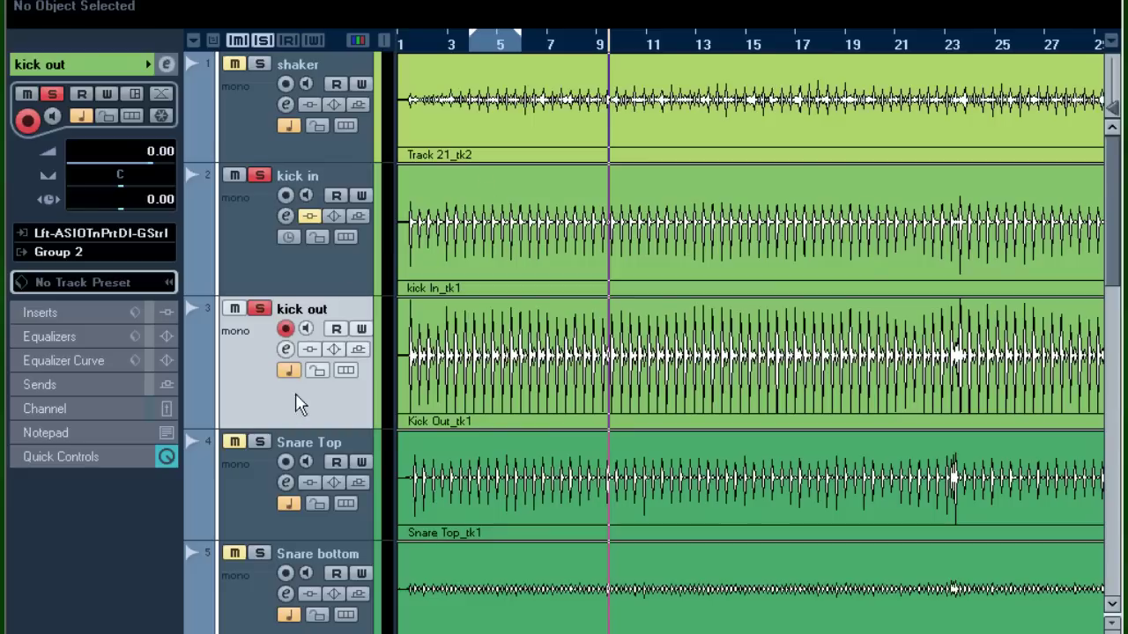
{"action": "left_click", "coordinate": [262, 40]}
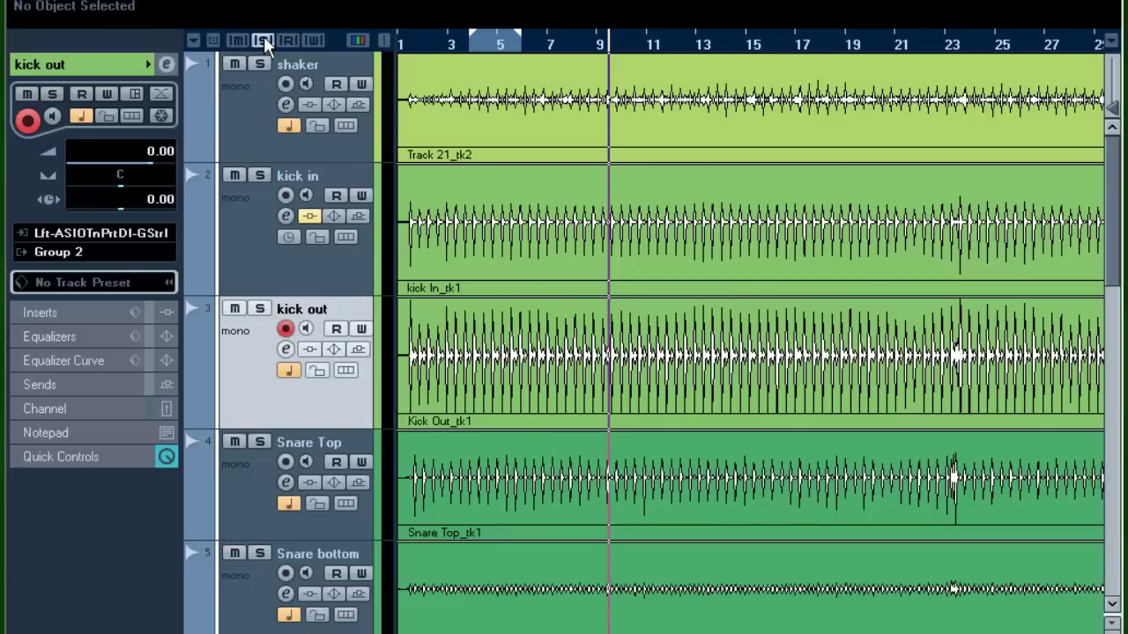
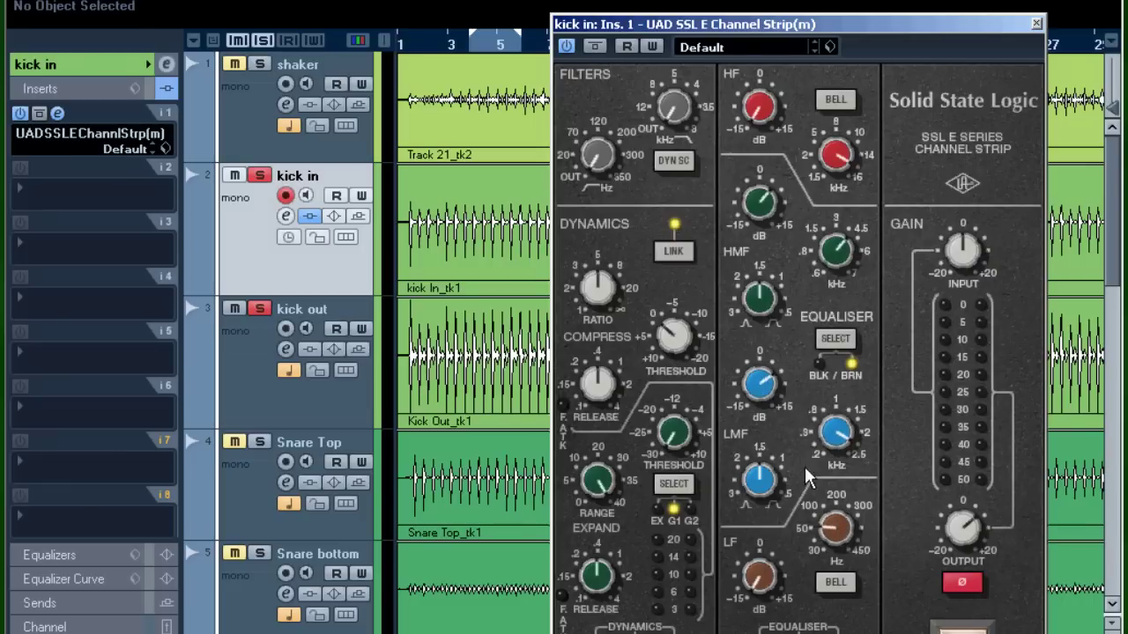
Step: Isolate the kick in track for playback through its UAD SSL channel strip, and close the plug-in editor
{"action": "scroll", "coordinate": [398, 266], "scroll_direction": "down", "scroll_amount": 6}
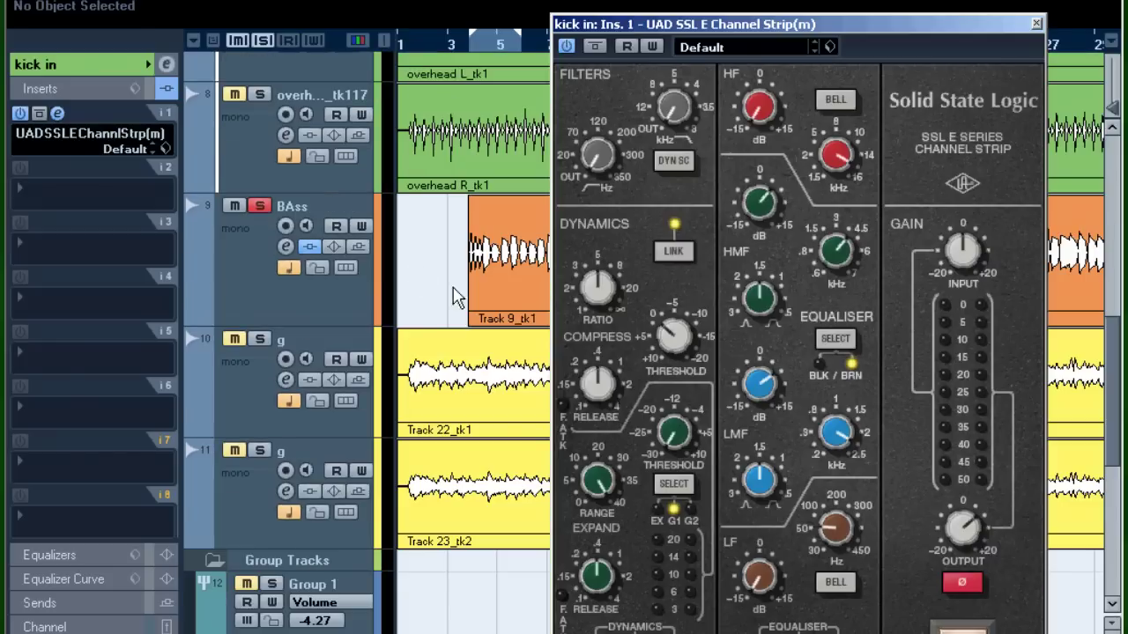
{"action": "scroll", "coordinate": [480, 237], "scroll_direction": "up", "scroll_amount": 6}
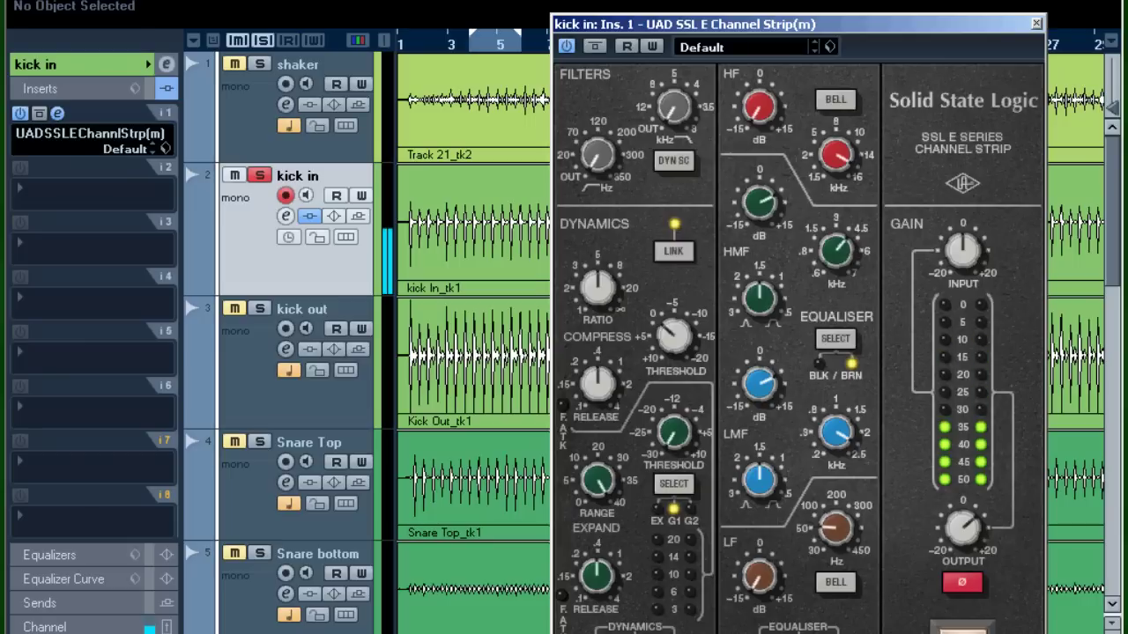
{"action": "left_click", "coordinate": [1035, 25]}
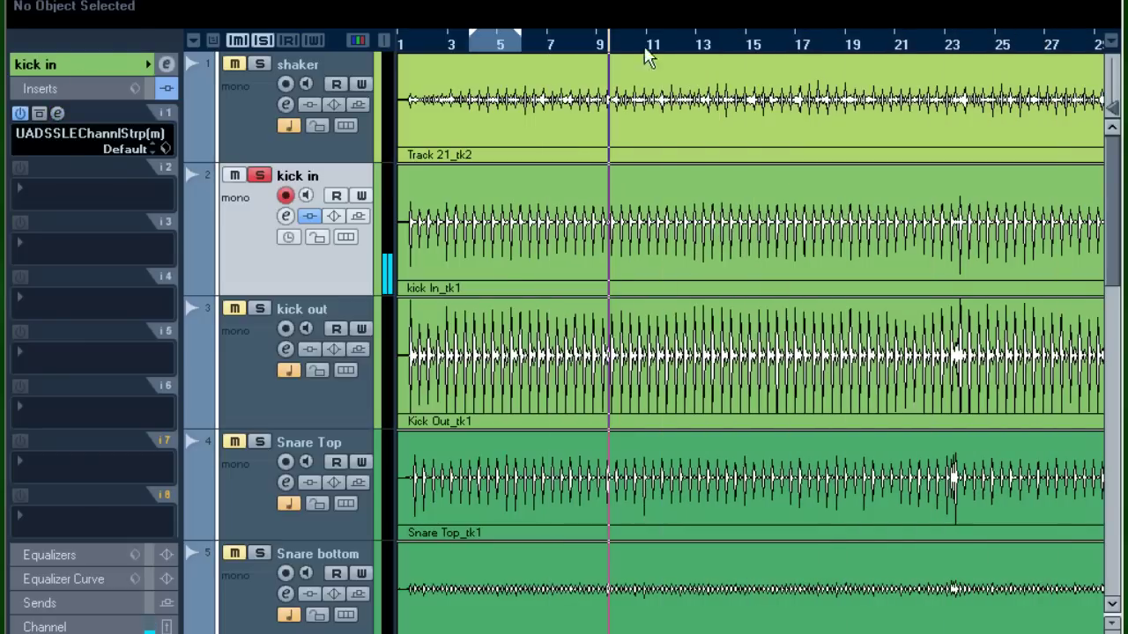
Step: Solo kick out and BAss alongside kick in, and lower kick out's volume to -4.00 during playback
{"action": "left_click", "coordinate": [259, 309]}
{"action": "left_click", "coordinate": [84, 69]}
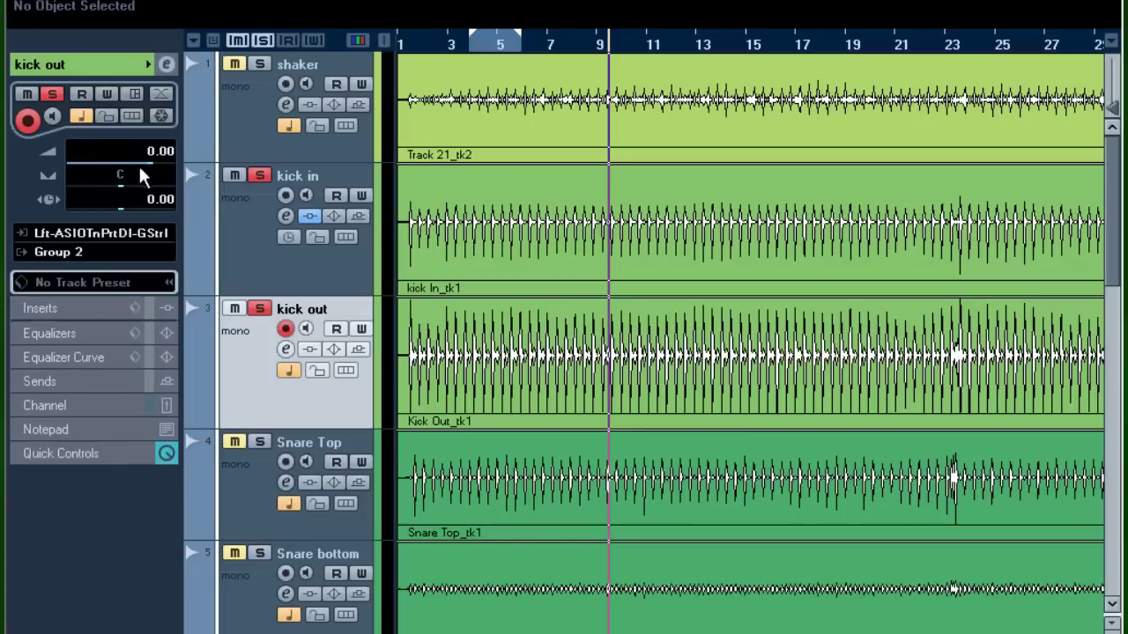
{"action": "key", "text": "space"}
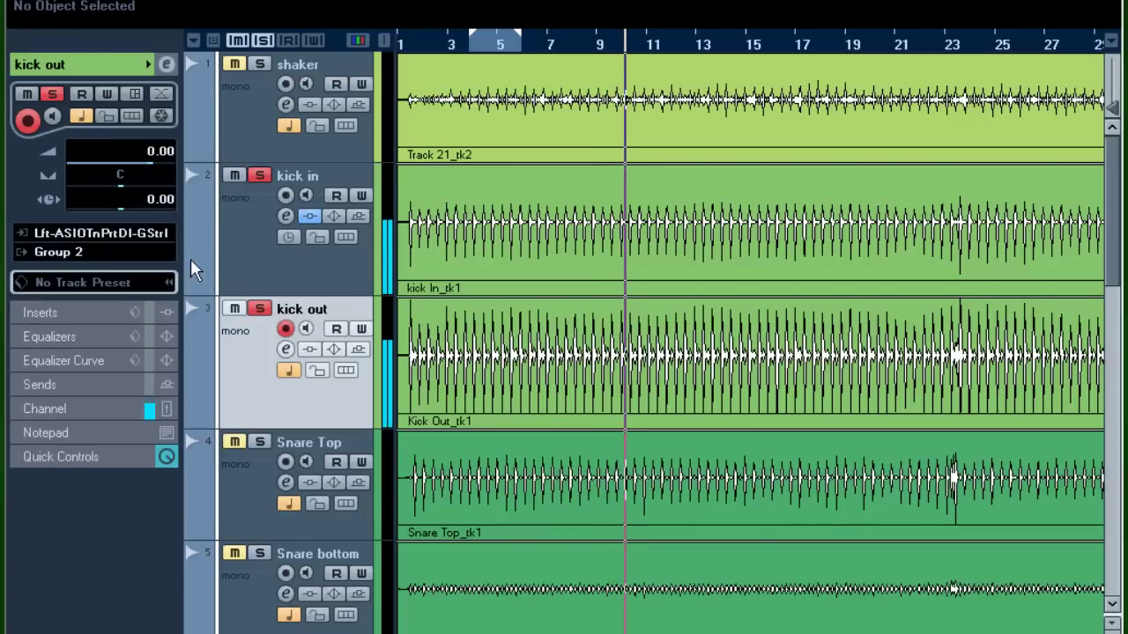
{"action": "left_click_drag", "start_coordinate": [150, 163], "coordinate": [132, 162]}
{"action": "scroll", "coordinate": [296, 415], "scroll_direction": "down", "scroll_amount": 5}
{"action": "left_click", "coordinate": [259, 470]}
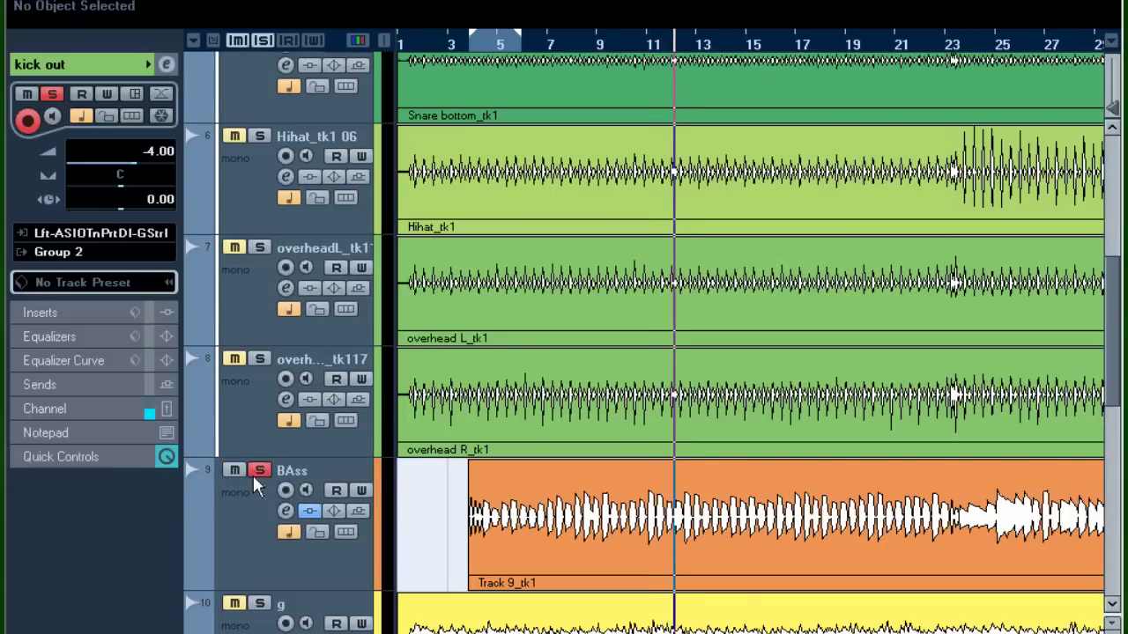
{"action": "scroll", "coordinate": [529, 260], "scroll_direction": "up", "scroll_amount": 5}
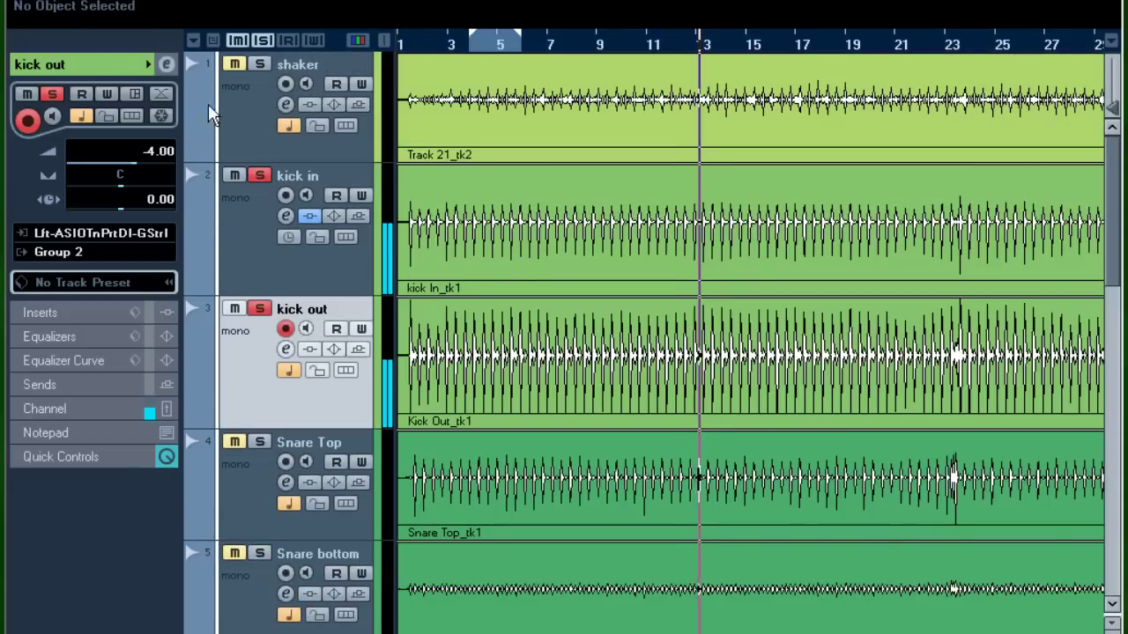
Step: Set the kick out track's volume to 0.00, and compare kick in with its inserts bypassed and active during playback
{"action": "left_click", "coordinate": [245, 258]}
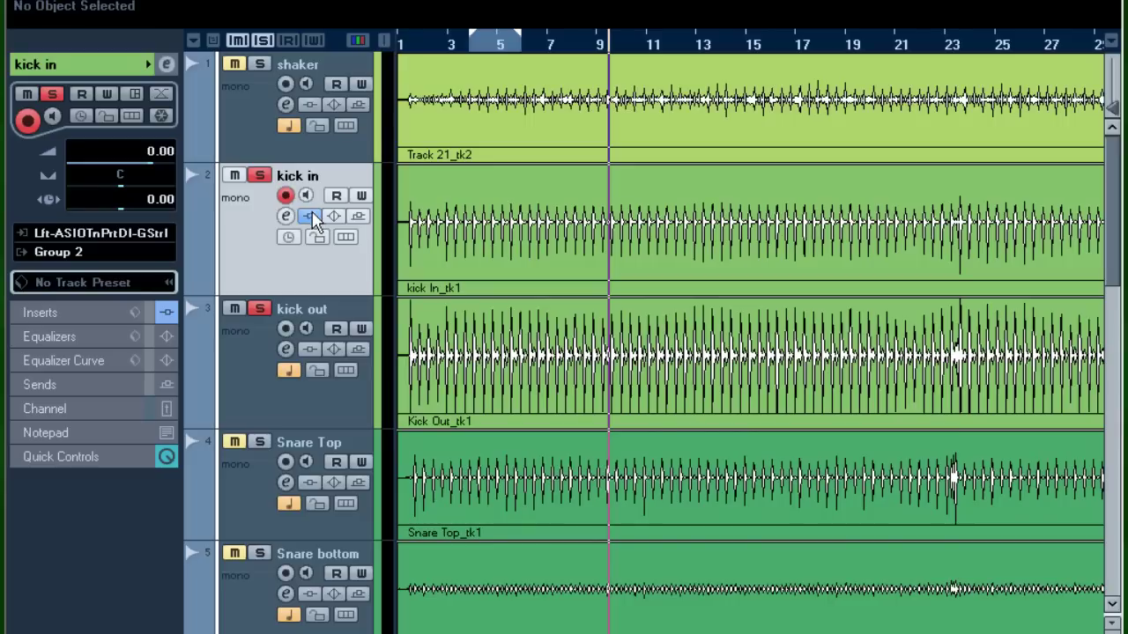
{"action": "left_click", "coordinate": [249, 374]}
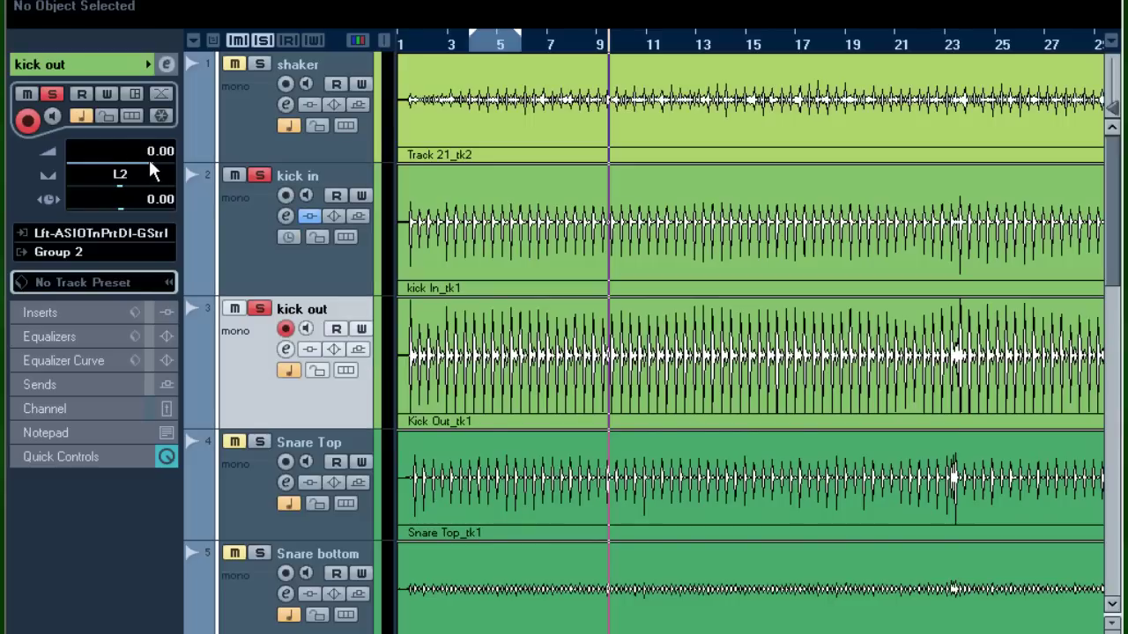
{"action": "left_click", "coordinate": [243, 236]}
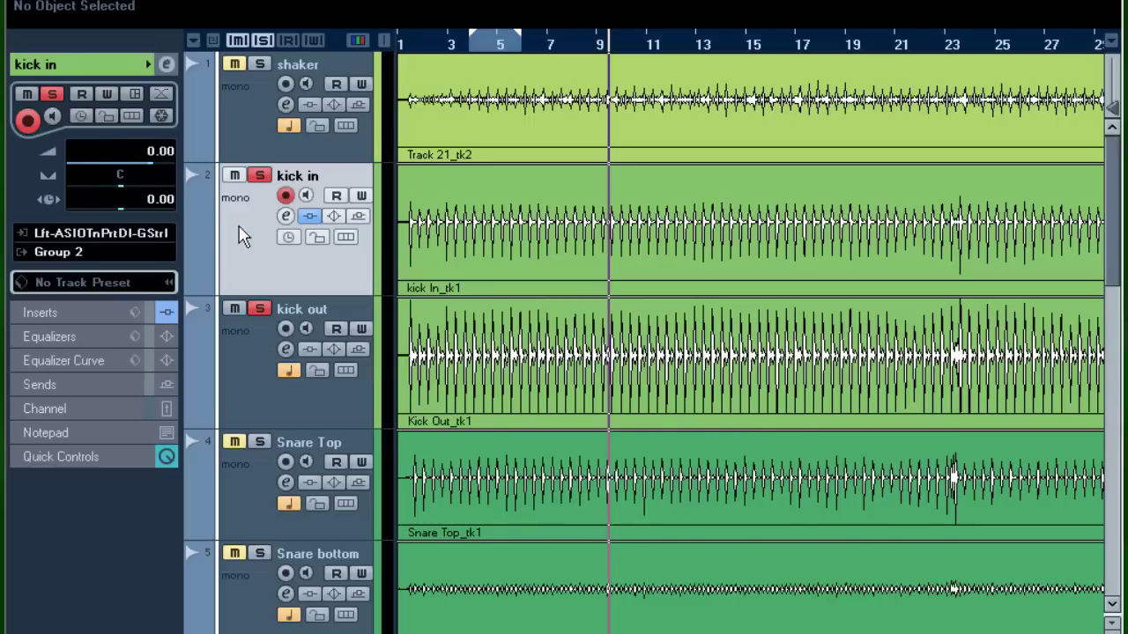
{"action": "left_click", "coordinate": [310, 217]}
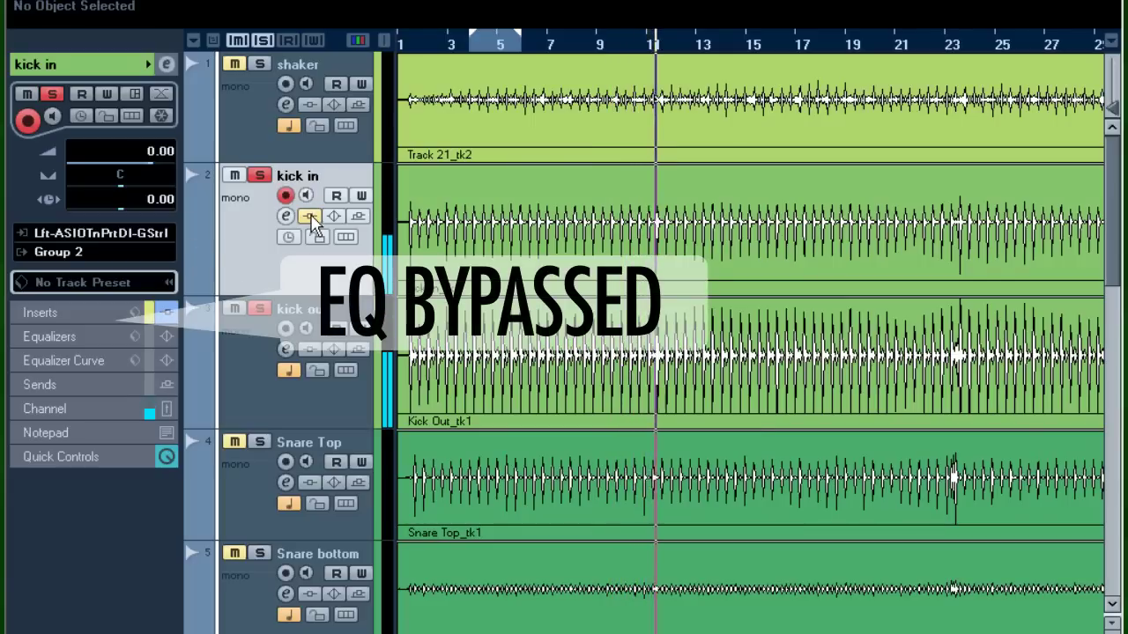
{"action": "left_click", "coordinate": [310, 218]}
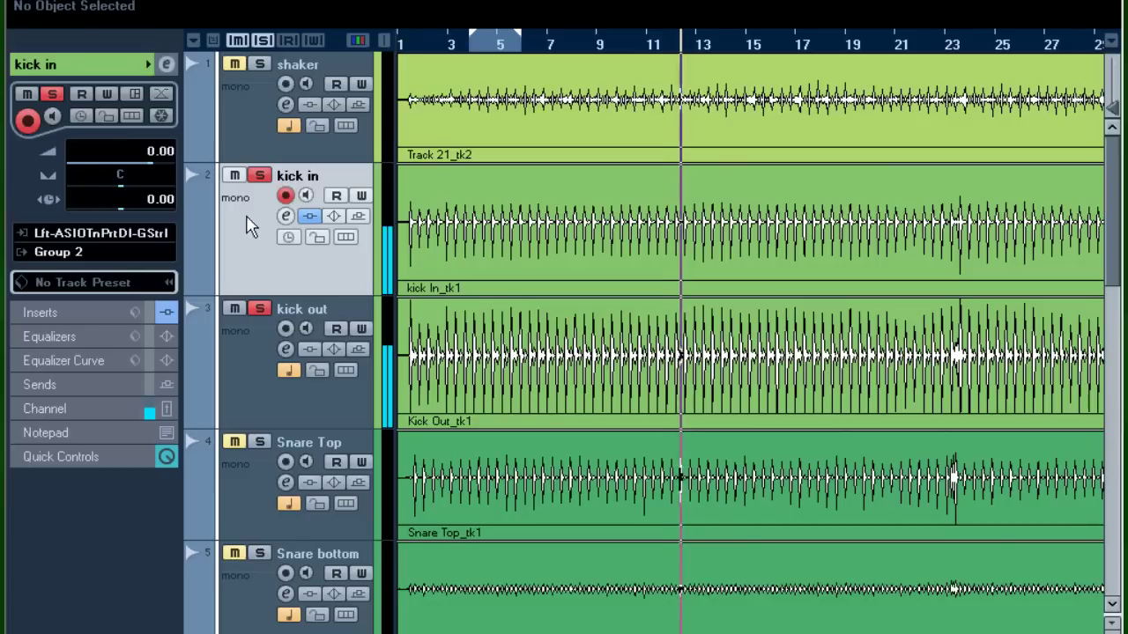
Step: Lower the kick out track's volume to -6.55 during playback with kick in and BAss
{"action": "key", "text": "space"}
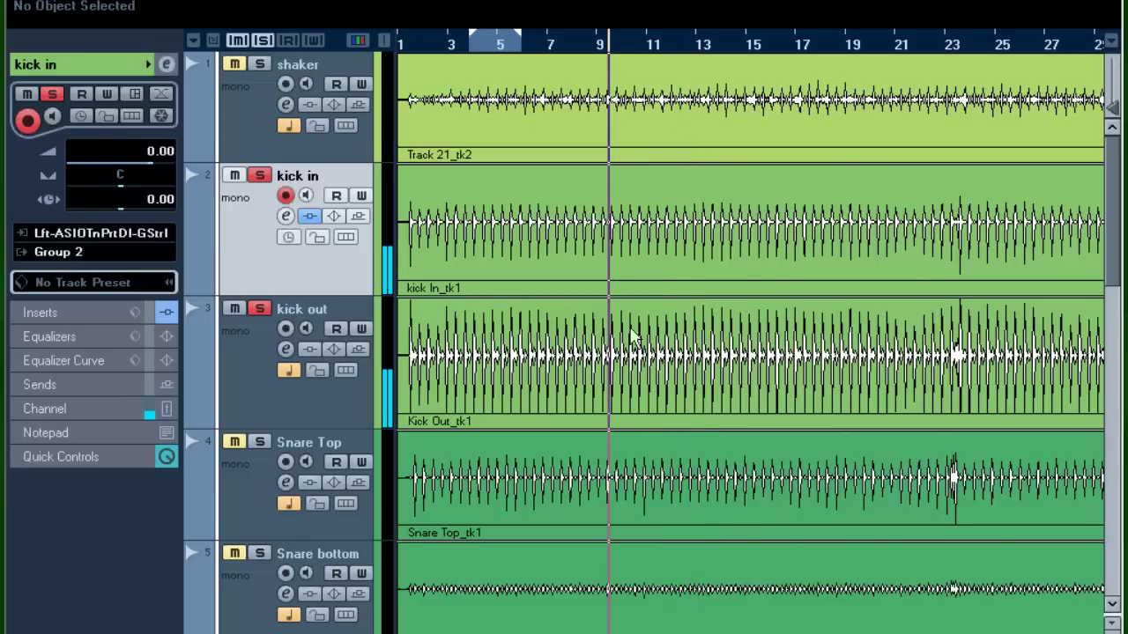
{"action": "left_click", "coordinate": [250, 382]}
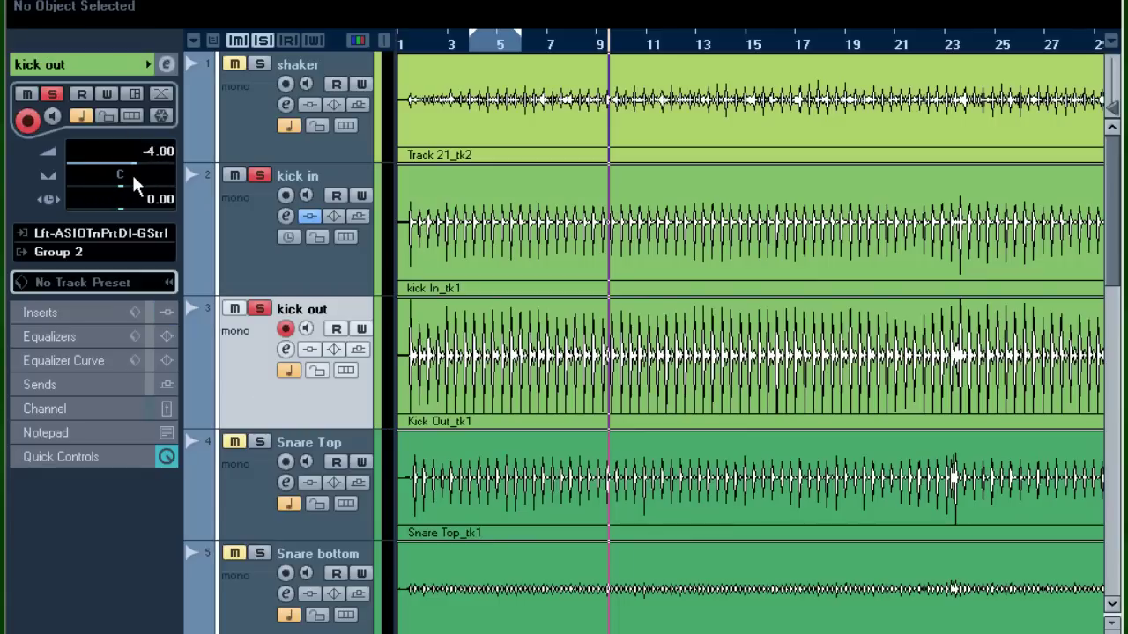
{"action": "key", "text": "space"}
{"action": "left_click_drag", "start_coordinate": [93, 160], "coordinate": [125, 157]}
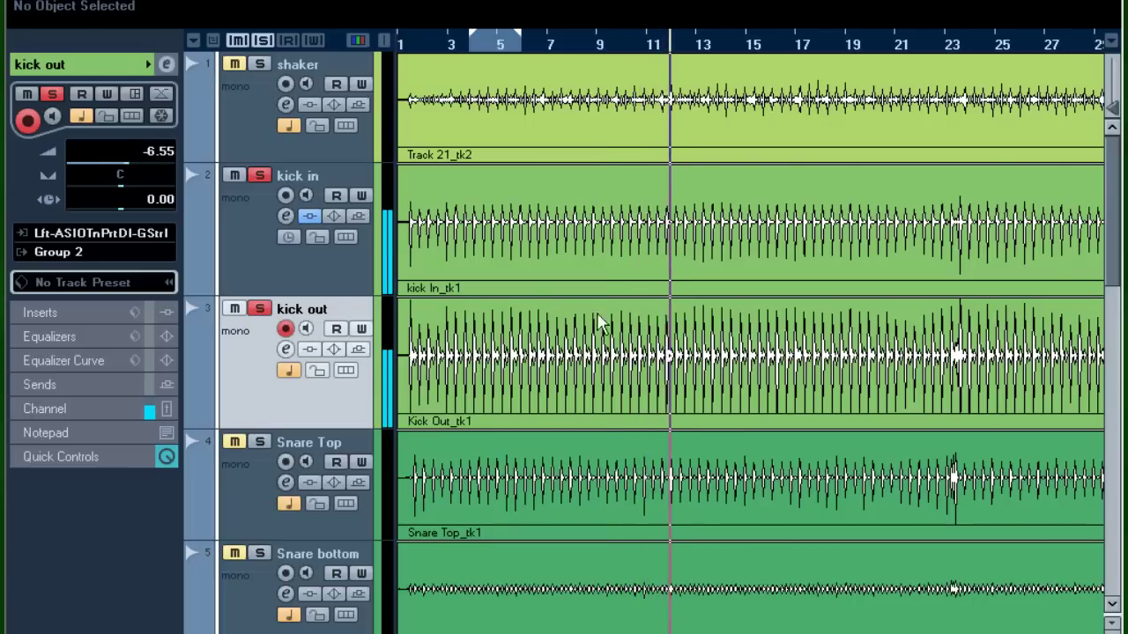
Step: Add both g guitar tracks to the solos alongside the kicks and BAss for playback, and select kick in
{"action": "scroll", "coordinate": [384, 261], "scroll_direction": "down", "scroll_amount": 2}
{"action": "scroll", "coordinate": [384, 261], "scroll_direction": "down", "scroll_amount": 7}
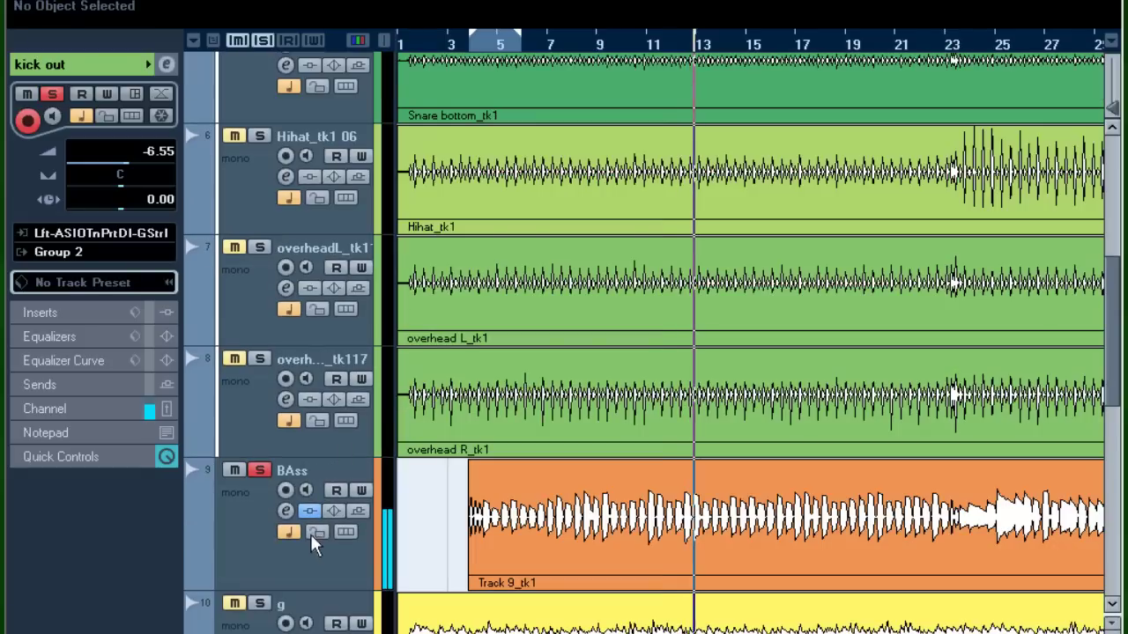
{"action": "scroll", "coordinate": [398, 599], "scroll_direction": "down", "scroll_amount": 4}
{"action": "left_click", "coordinate": [234, 451]}
{"action": "left_click", "coordinate": [259, 450]}
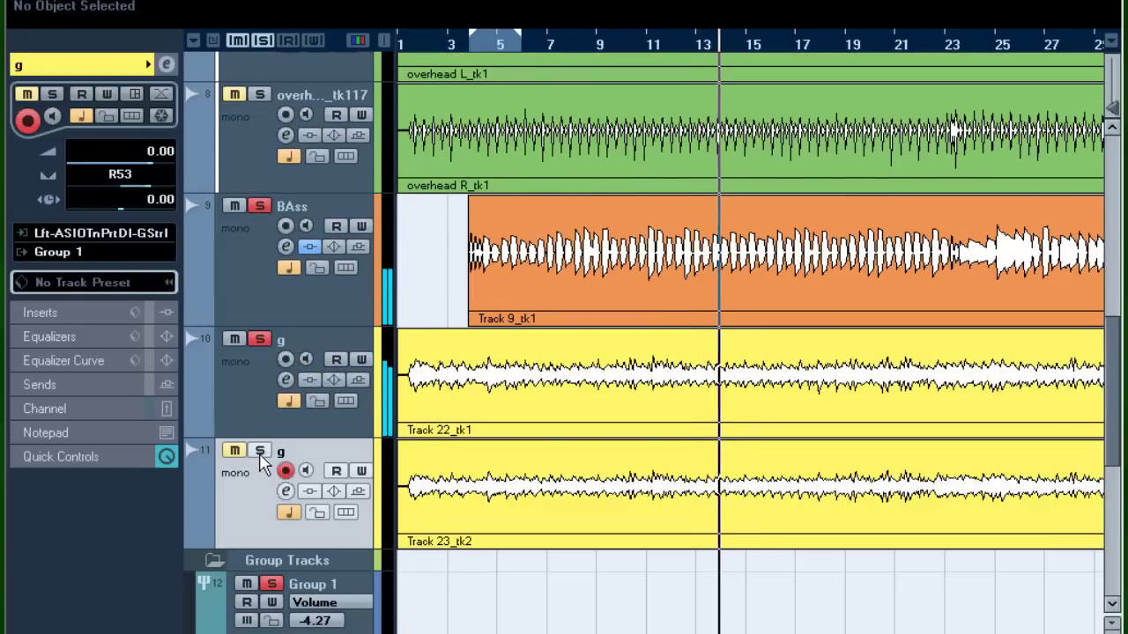
{"action": "scroll", "coordinate": [483, 211], "scroll_direction": "up", "scroll_amount": 10}
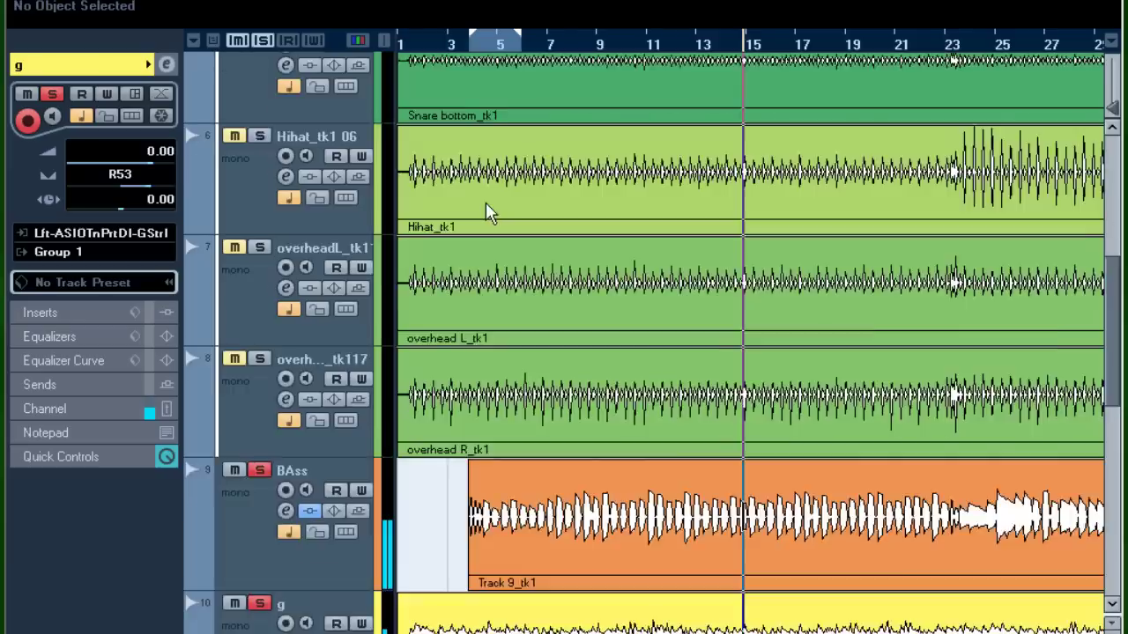
{"action": "left_click", "coordinate": [226, 194]}
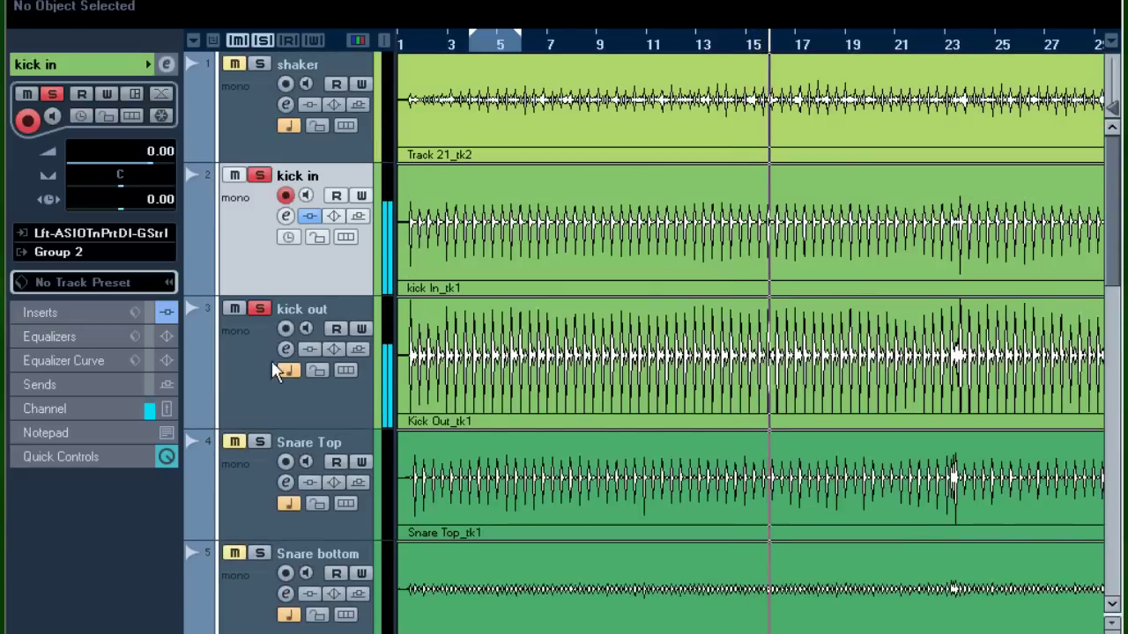
Step: Clear all track solos and set the kick out track's volume to -2.75 during full-mix playback
{"action": "left_click", "coordinate": [262, 41]}
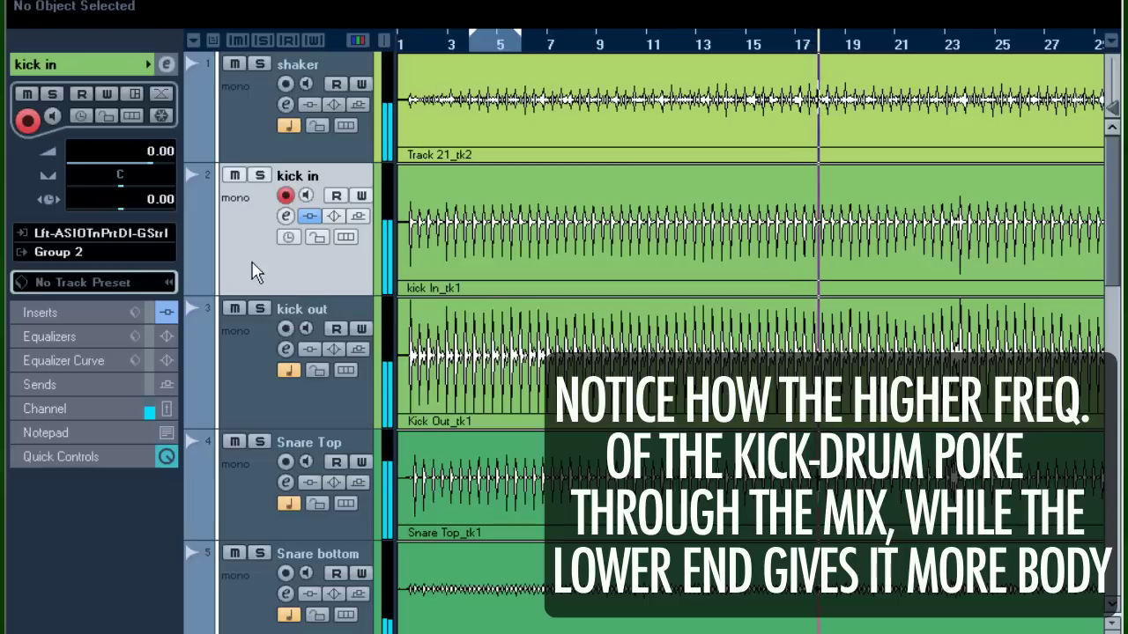
{"action": "left_click", "coordinate": [262, 361]}
{"action": "left_click_drag", "start_coordinate": [149, 165], "coordinate": [138, 170]}
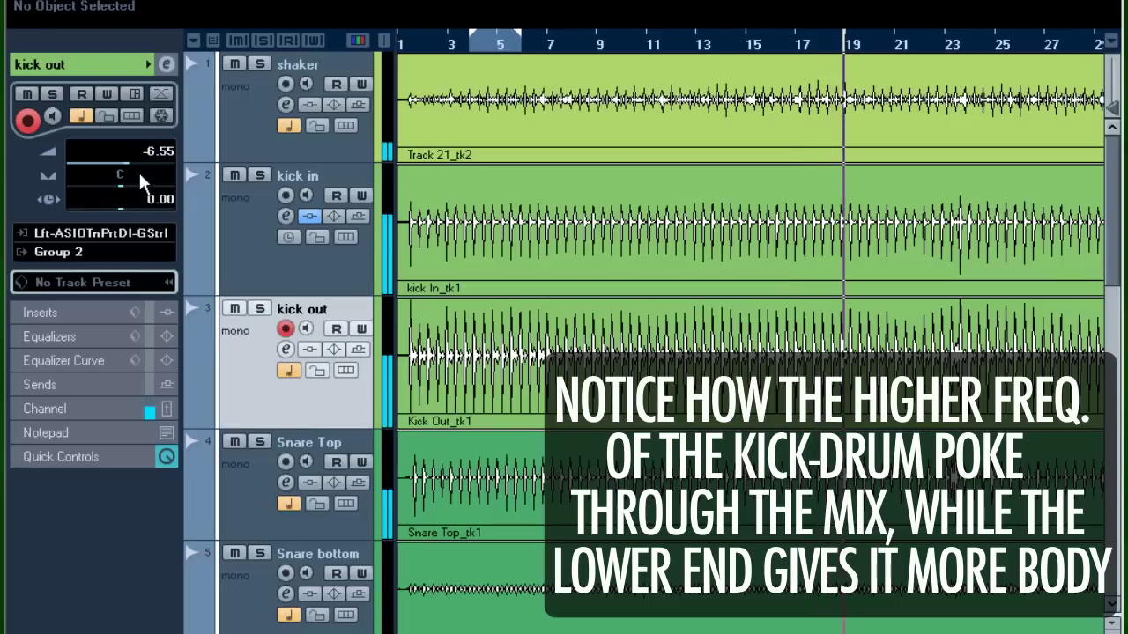
Step: Solo kick out and load the GlissEQ plug-in into its first insert slot
{"action": "left_click", "coordinate": [262, 310]}
{"action": "left_click", "coordinate": [76, 310]}
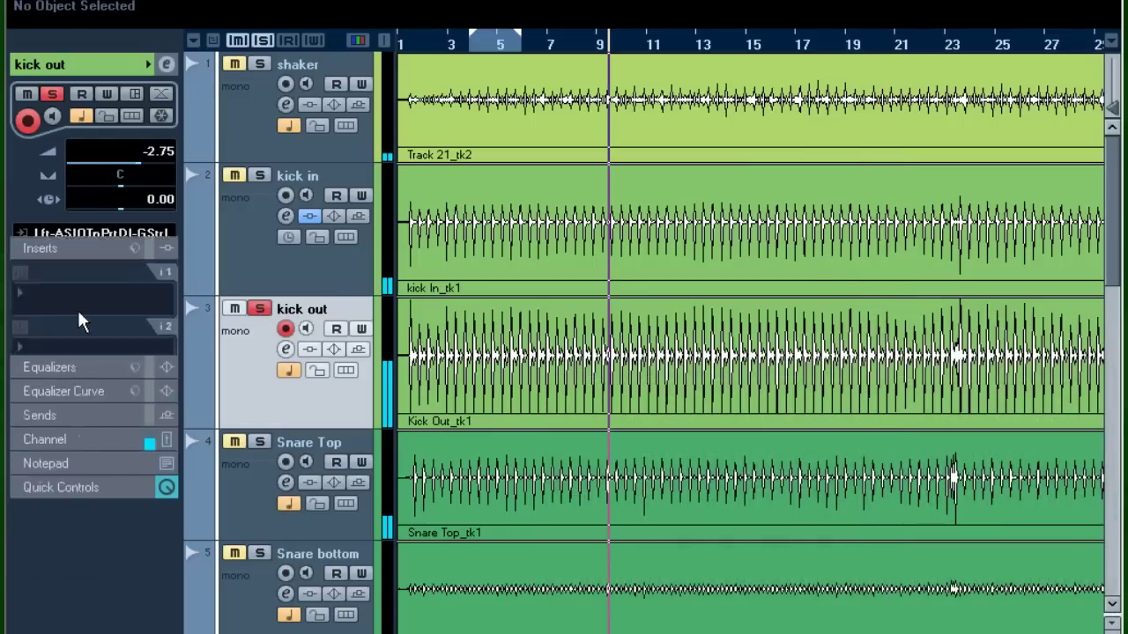
{"action": "left_click", "coordinate": [80, 137]}
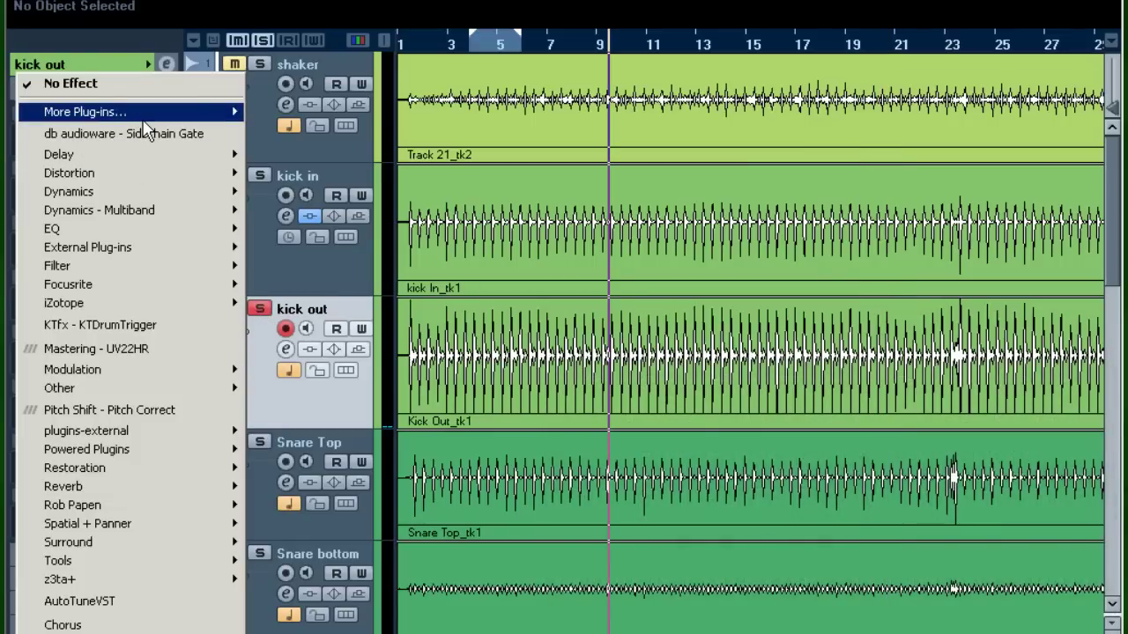
{"action": "mouse_move", "coordinate": [144, 119]}
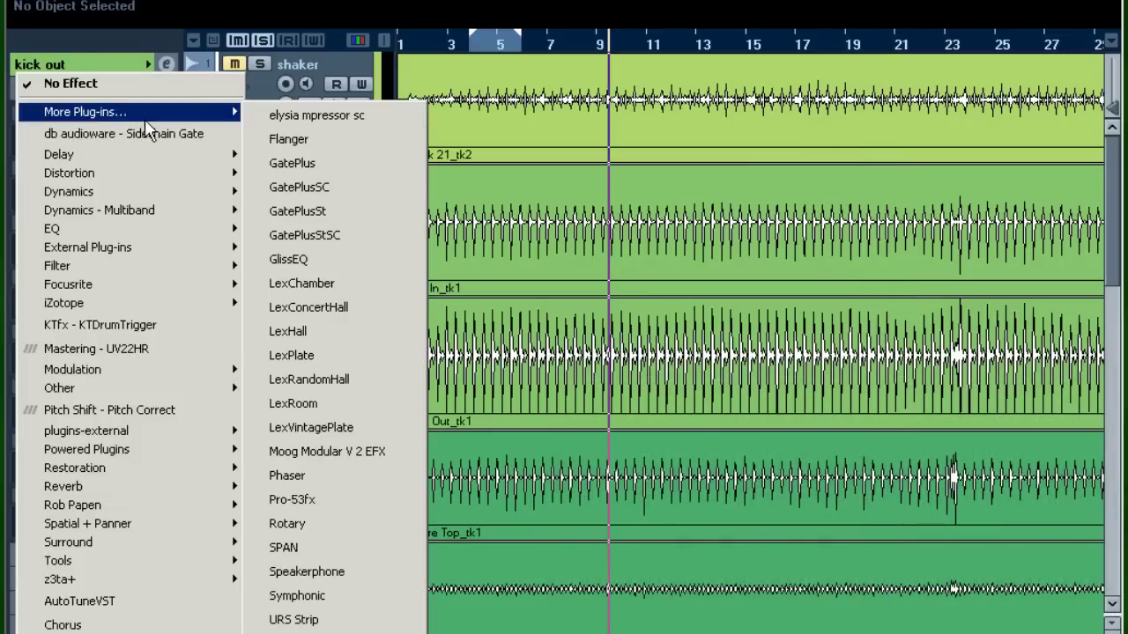
{"action": "left_click", "coordinate": [340, 259]}
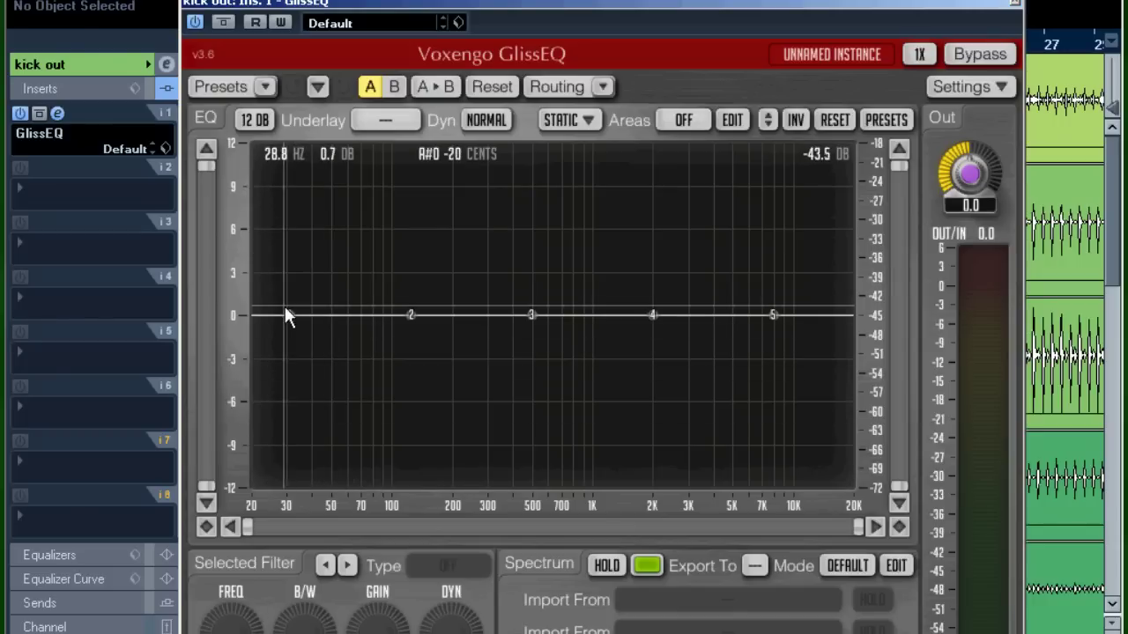
Step: Set GlissEQ band 1 to Hi-pass 24 at about 37 Hz, and adjust its bandwidth for a steeper low-end roll-off
{"action": "left_click_drag", "start_coordinate": [288, 315], "coordinate": [300, 329]}
{"action": "right_click", "coordinate": [301, 331]}
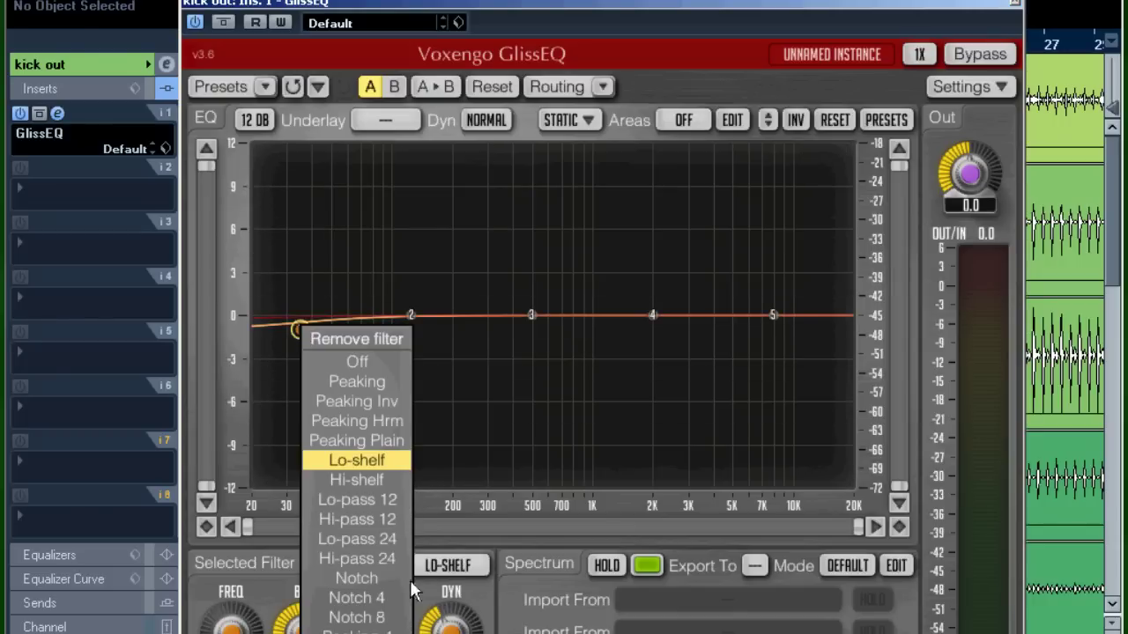
{"action": "left_click", "coordinate": [357, 559]}
{"action": "left_click_drag", "start_coordinate": [301, 332], "coordinate": [293, 330]}
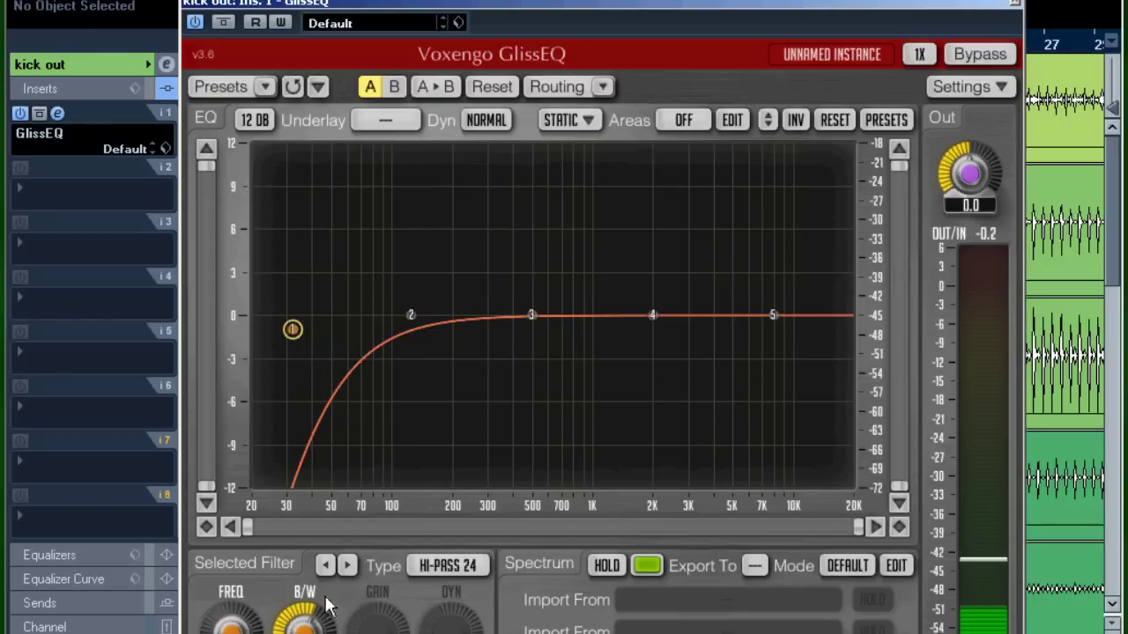
{"action": "left_click_drag", "start_coordinate": [326, 606], "coordinate": [326, 595]}
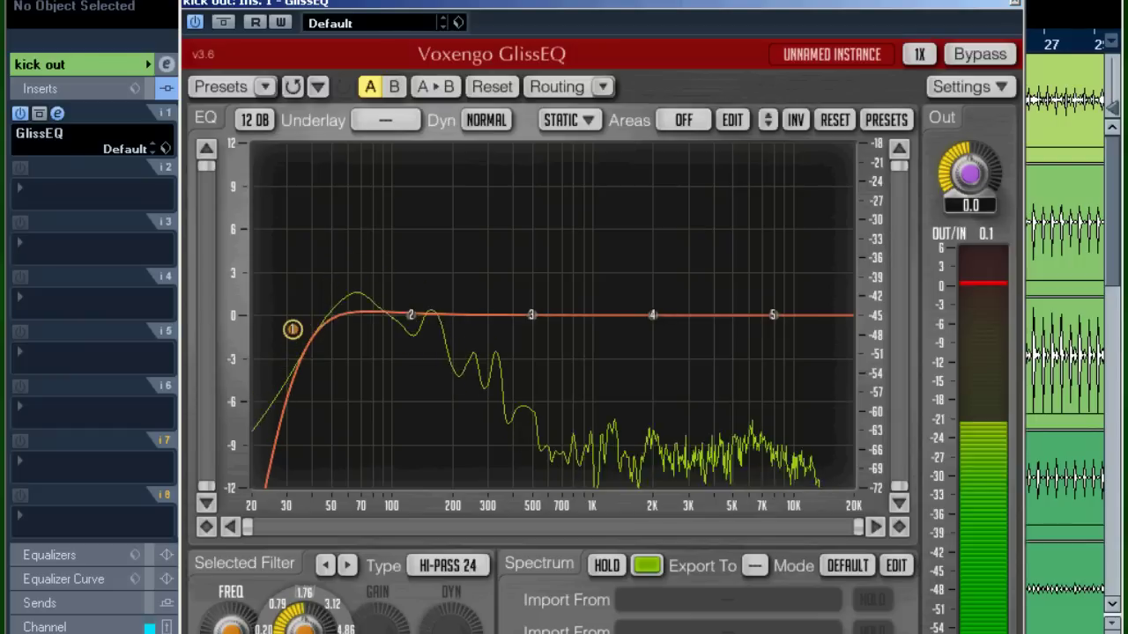
{"action": "left_click_drag", "start_coordinate": [296, 333], "coordinate": [305, 332]}
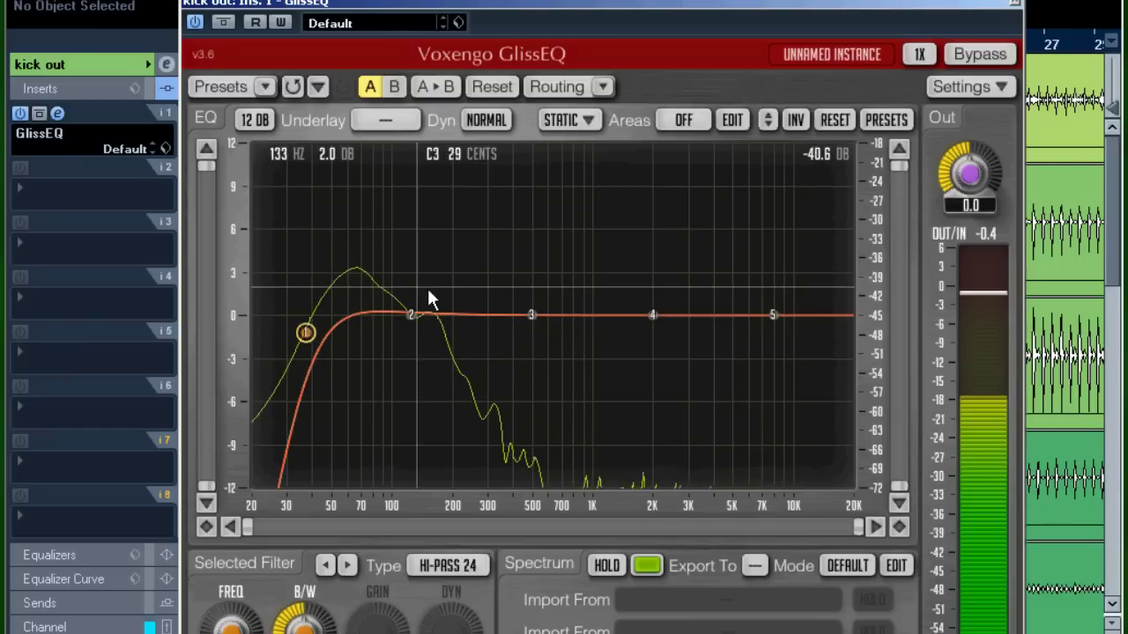
Step: Boost band 2 by about 7.4 dB at 65.2 Hz, set band 5 to Lo-pass 24 at about 2.15 kHz, and close the EQ
{"action": "left_click", "coordinate": [410, 316]}
{"action": "left_click_drag", "start_coordinate": [410, 315], "coordinate": [353, 208]}
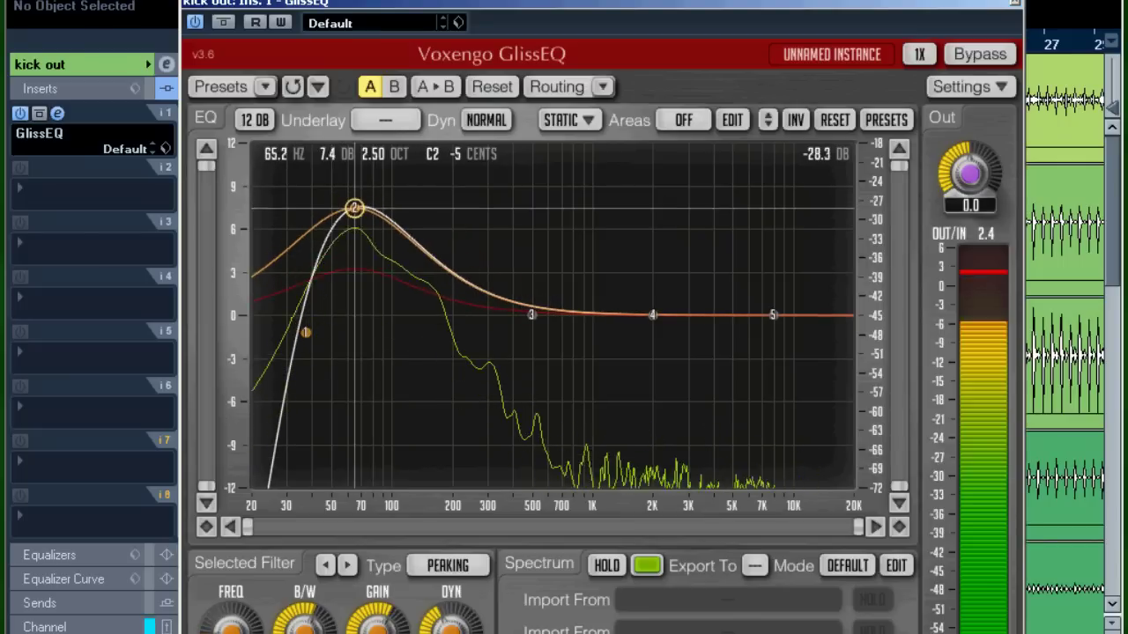
{"action": "right_click", "coordinate": [773, 316]}
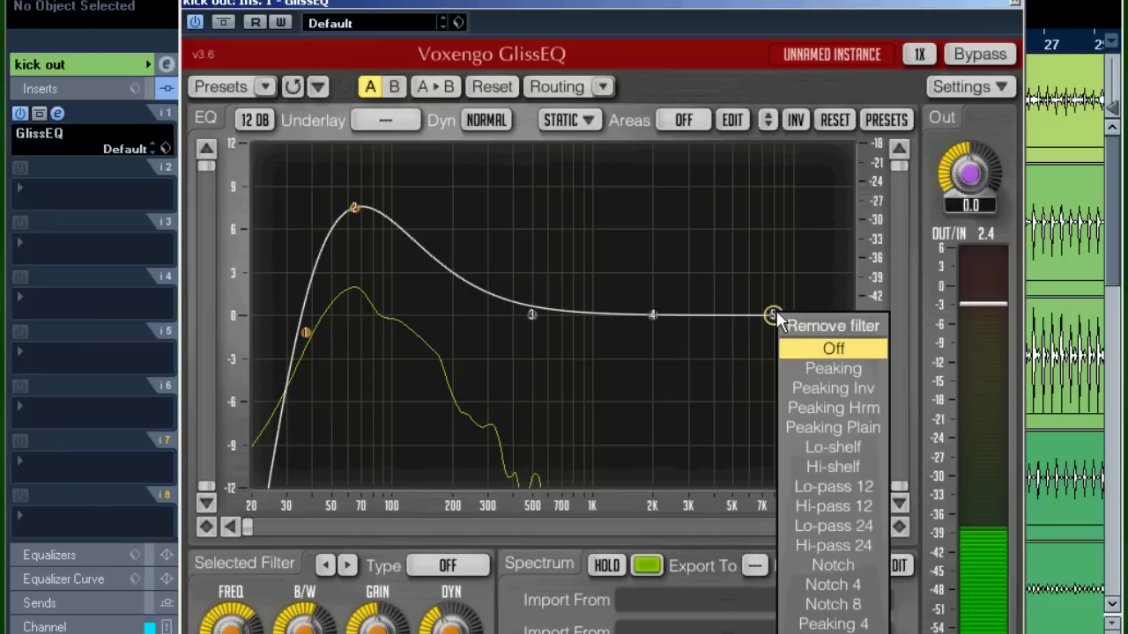
{"action": "left_click", "coordinate": [868, 526]}
{"action": "left_click_drag", "start_coordinate": [773, 315], "coordinate": [659, 314]}
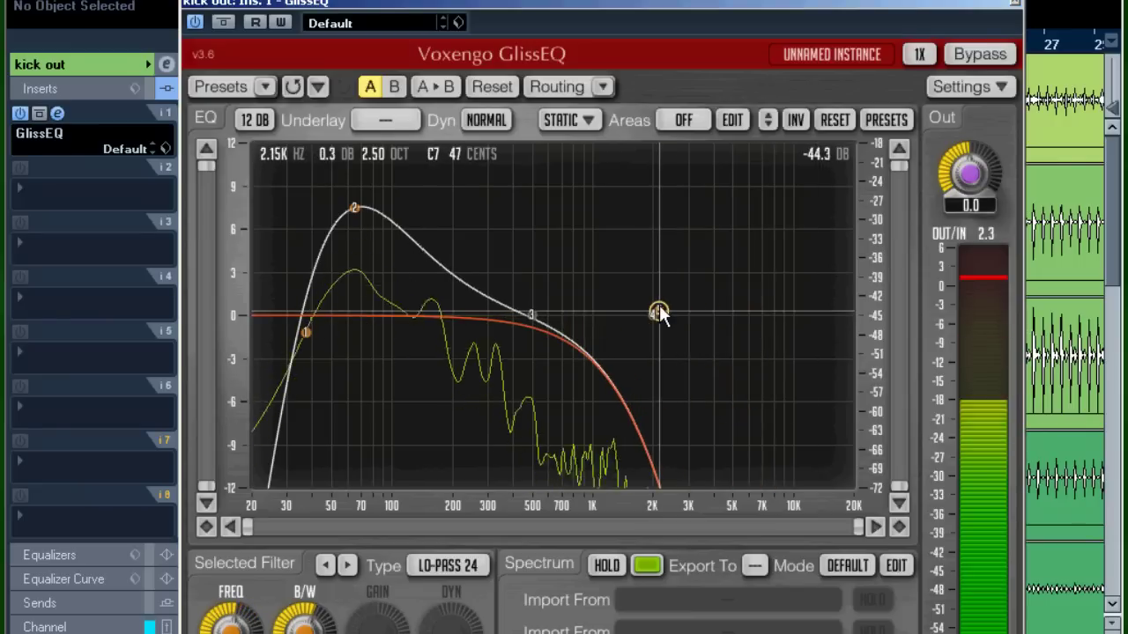
{"action": "left_click", "coordinate": [1014, 3]}
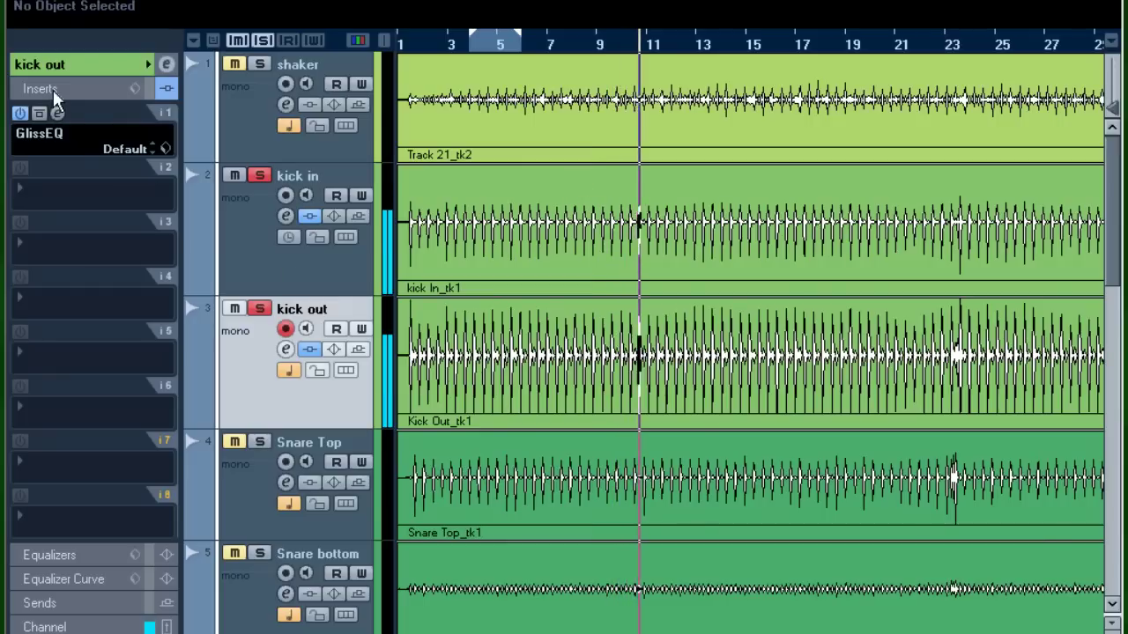
Step: Compare the soloed kick in and kick out tracks with their inserts bypassed and active during playback
{"action": "left_click", "coordinate": [309, 217]}
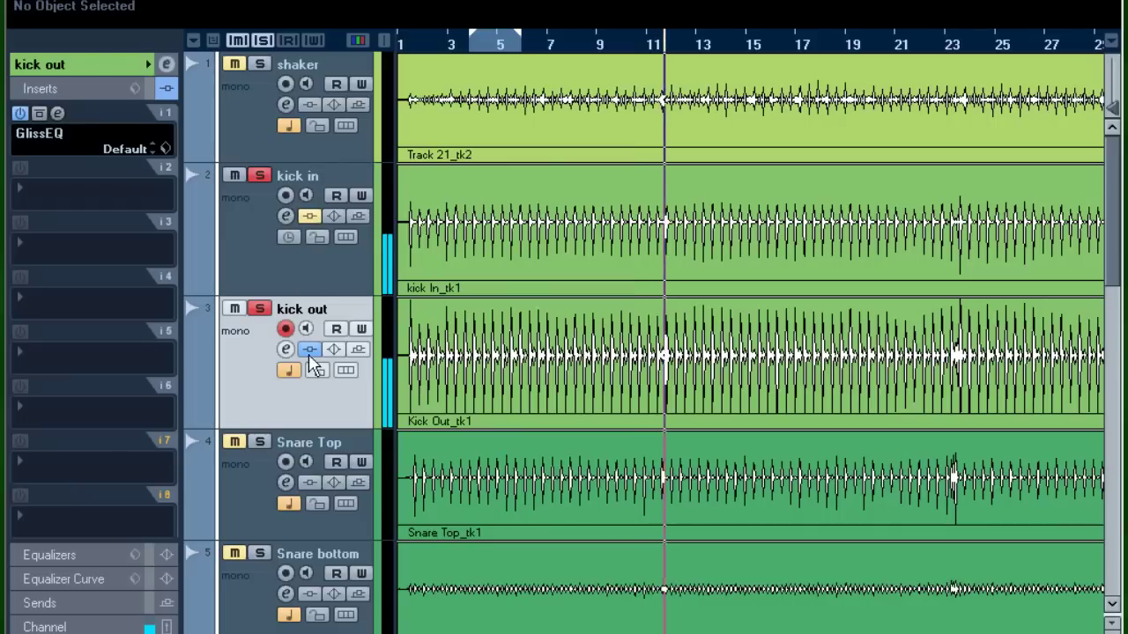
{"action": "left_click", "coordinate": [310, 350]}
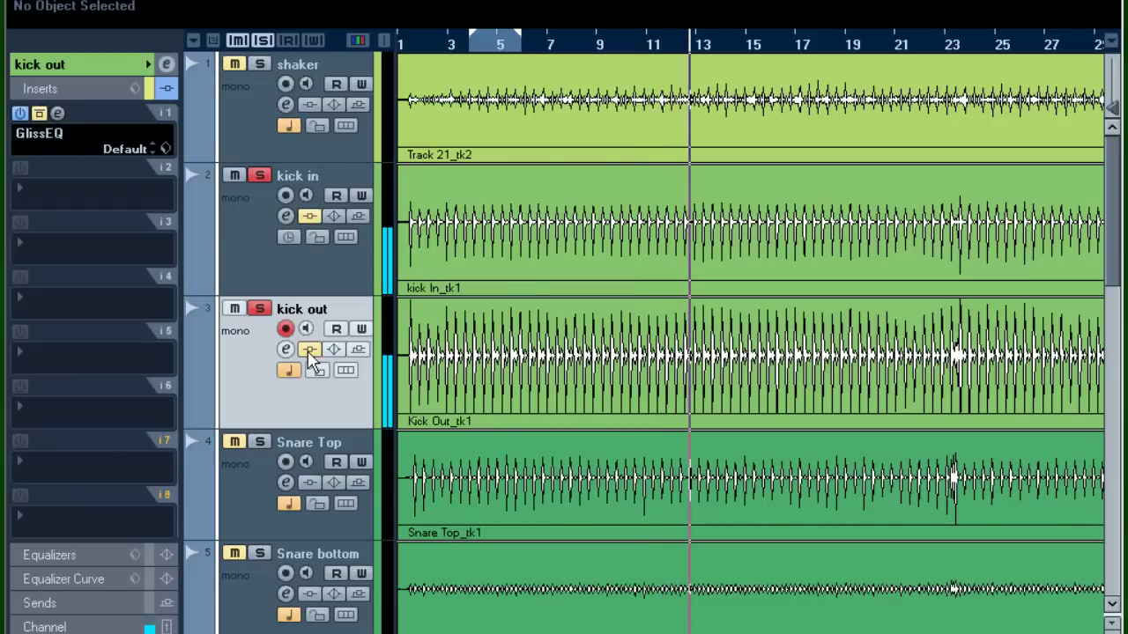
{"action": "left_click", "coordinate": [310, 350]}
{"action": "left_click", "coordinate": [310, 217]}
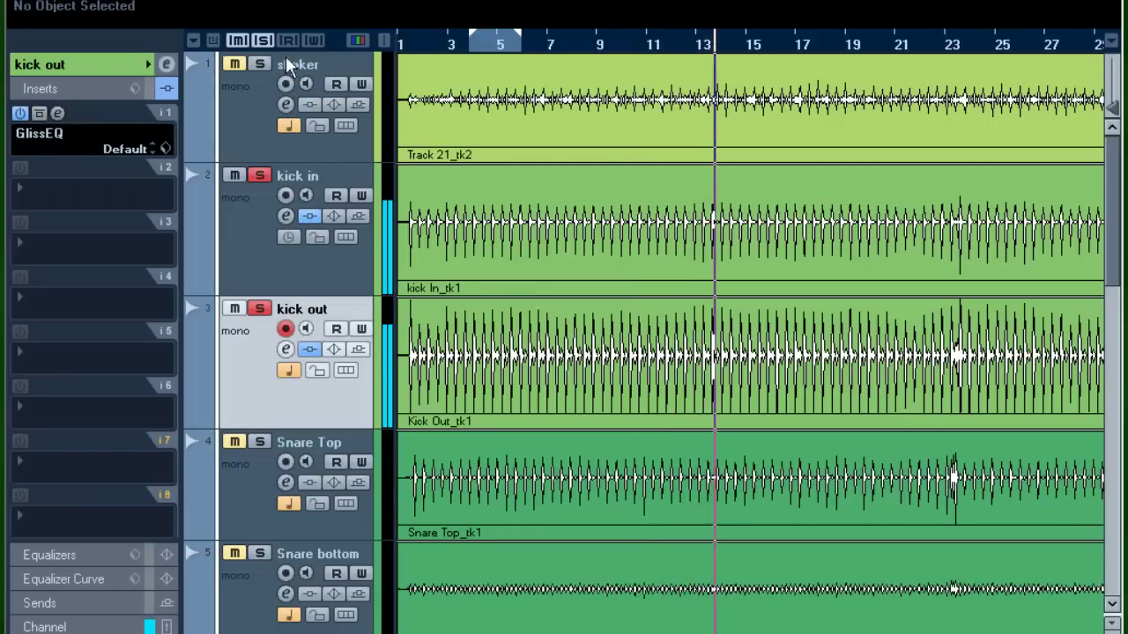
Step: Solo BAss alongside both kick tracks and display the BAss track's channel settings
{"action": "scroll", "coordinate": [259, 342], "scroll_direction": "down", "scroll_amount": 5}
{"action": "left_click", "coordinate": [259, 339]}
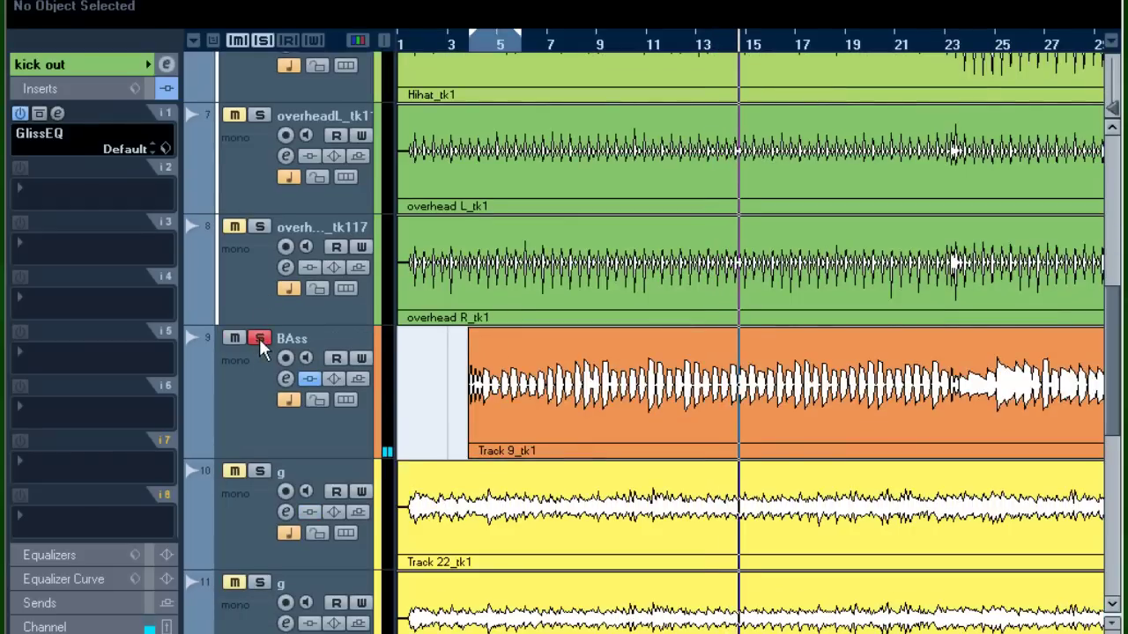
{"action": "left_click", "coordinate": [252, 426]}
{"action": "left_click", "coordinate": [122, 64]}
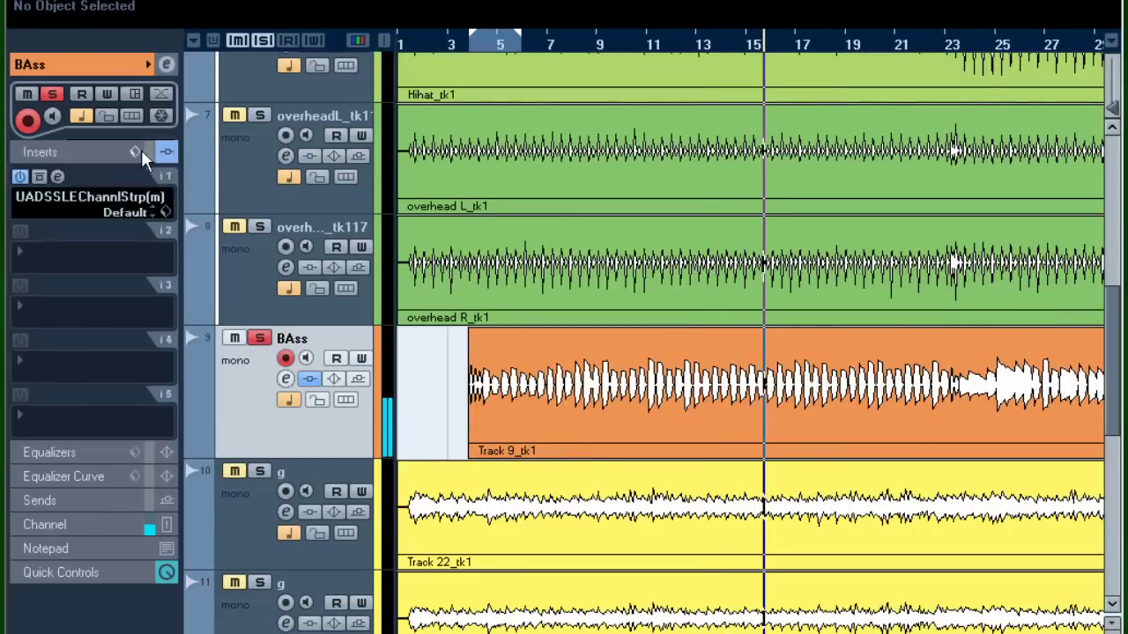
Step: Balance the kick tracks against BAss with kick out's volume at -6.89, and clear all track solos
{"action": "scroll", "coordinate": [431, 356], "scroll_direction": "up", "scroll_amount": 5}
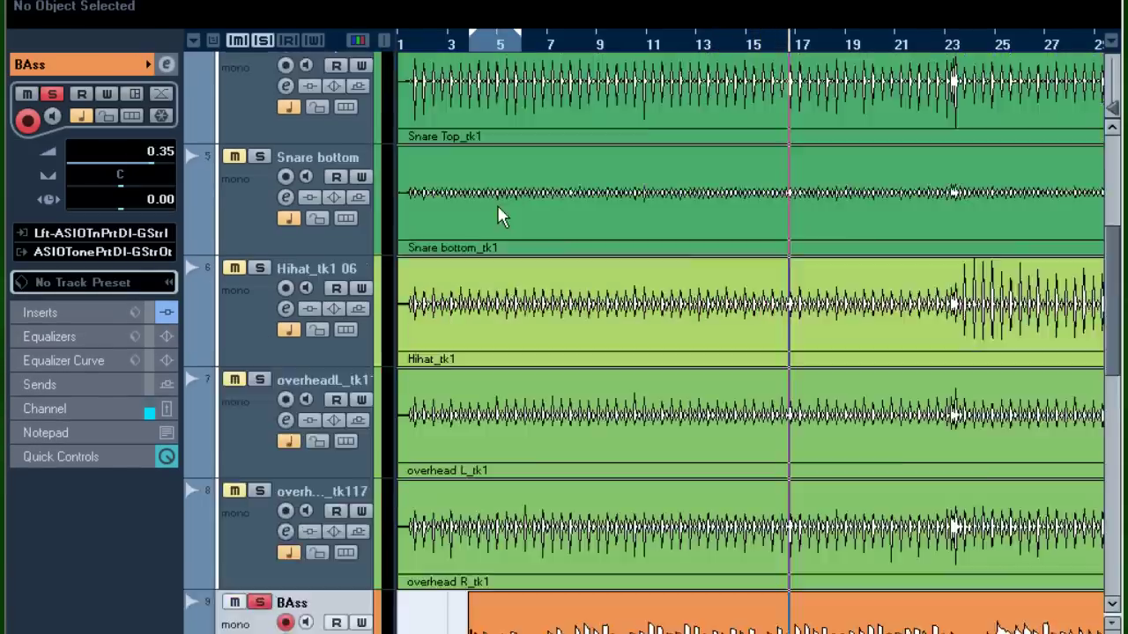
{"action": "left_click", "coordinate": [250, 238]}
{"action": "left_click_drag", "start_coordinate": [143, 176], "coordinate": [120, 164]}
{"action": "left_click", "coordinate": [244, 383]}
{"action": "left_click", "coordinate": [226, 252]}
{"action": "left_click", "coordinate": [252, 370]}
{"action": "left_click", "coordinate": [263, 40]}
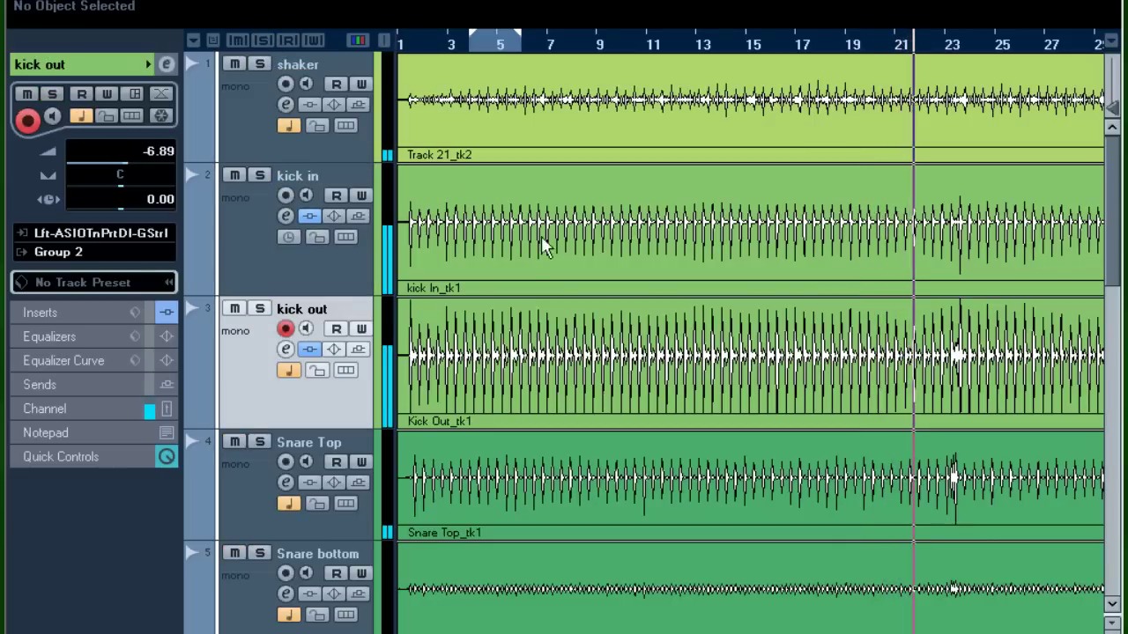
Step: Set kick in's volume to 0.76 and kick out's to -1.41 during full-mix playback
{"action": "left_click", "coordinate": [304, 286]}
{"action": "left_click_drag", "start_coordinate": [144, 169], "coordinate": [154, 173]}
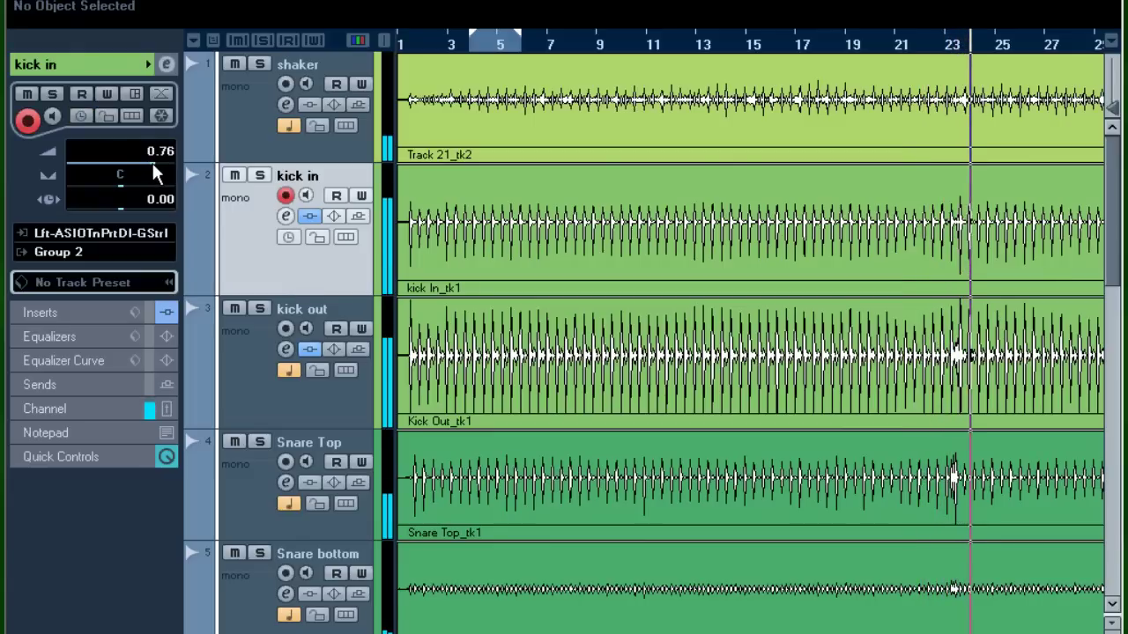
{"action": "left_click", "coordinate": [221, 364]}
{"action": "left_click", "coordinate": [145, 173]}
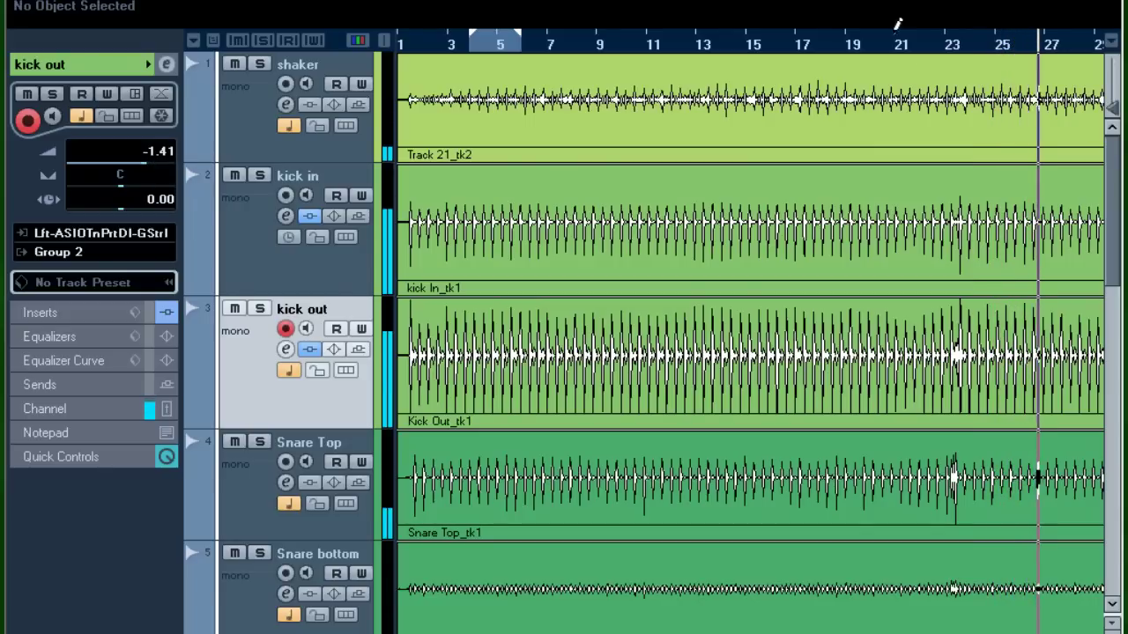
{"action": "key", "text": "space"}
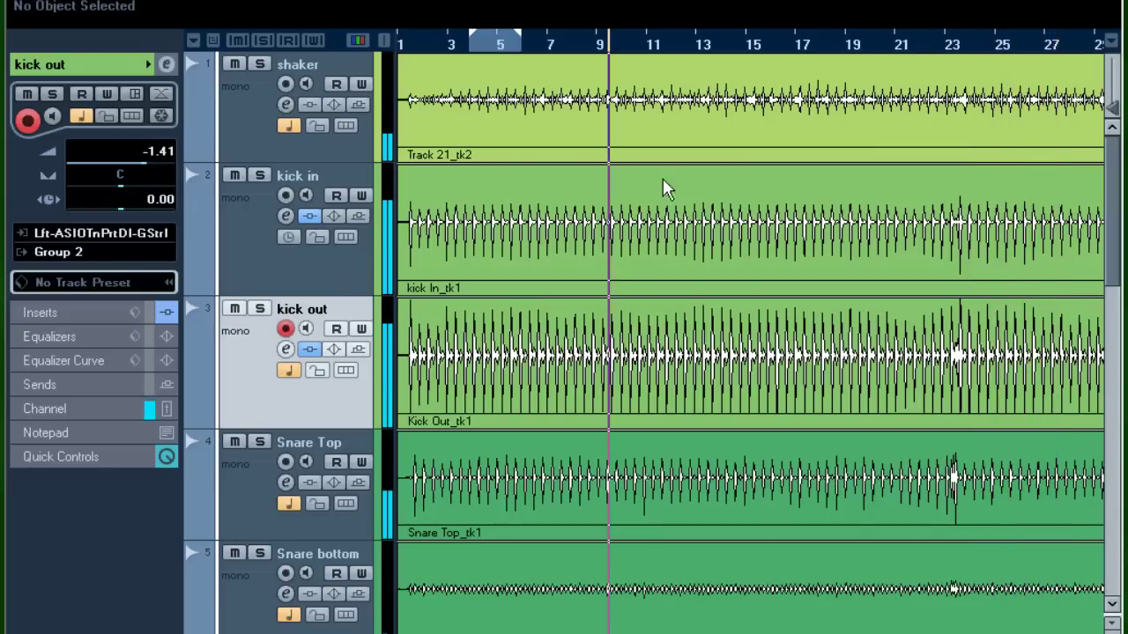
Step: Lower the Hihat_tk1 06 track's volume to -16.11 while playing the mix from about bar 21
{"action": "scroll", "coordinate": [722, 324], "scroll_direction": "down", "scroll_amount": 2}
{"action": "scroll", "coordinate": [604, 418], "scroll_direction": "down", "scroll_amount": 2}
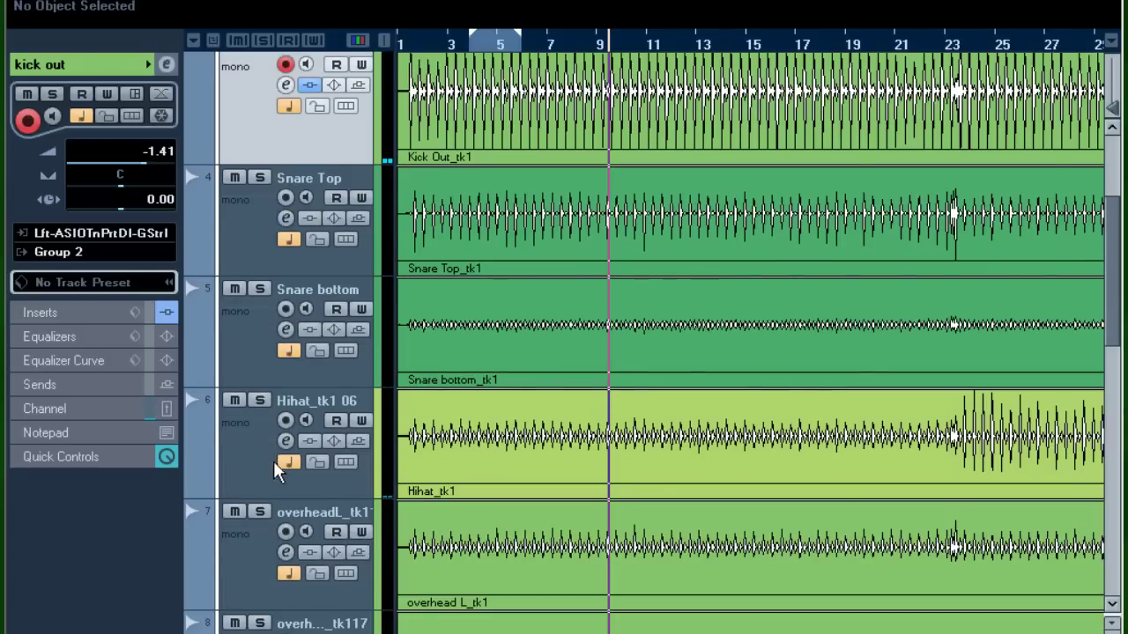
{"action": "left_click", "coordinate": [291, 471]}
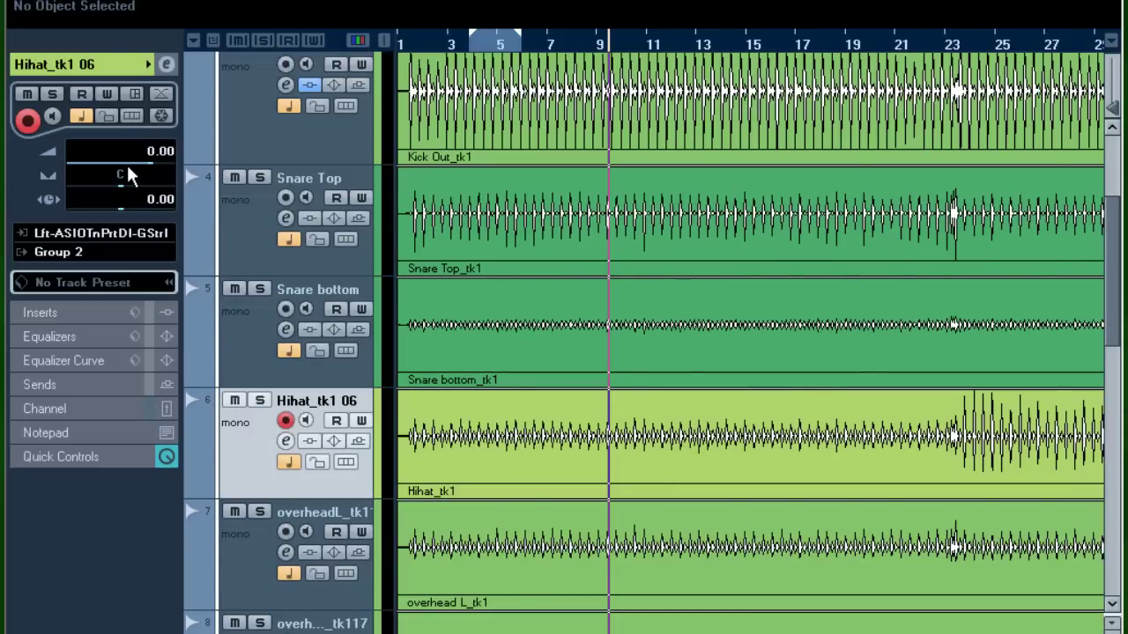
{"action": "scroll", "coordinate": [529, 264], "scroll_direction": "up", "scroll_amount": 5}
{"action": "left_click", "coordinate": [907, 44]}
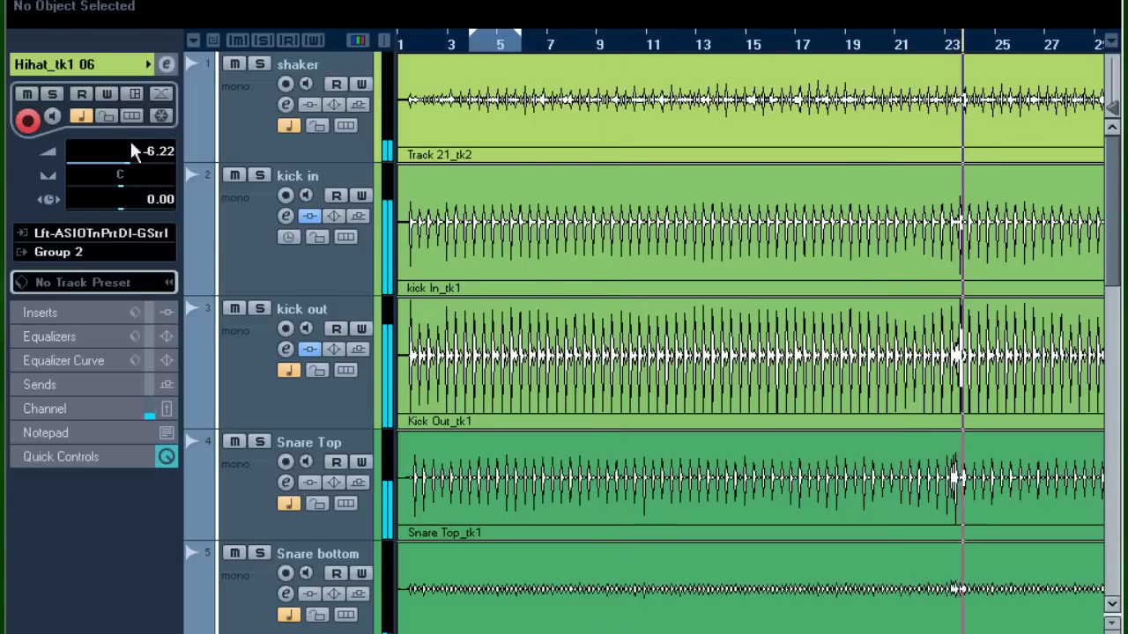
{"action": "left_click_drag", "start_coordinate": [121, 164], "coordinate": [100, 177]}
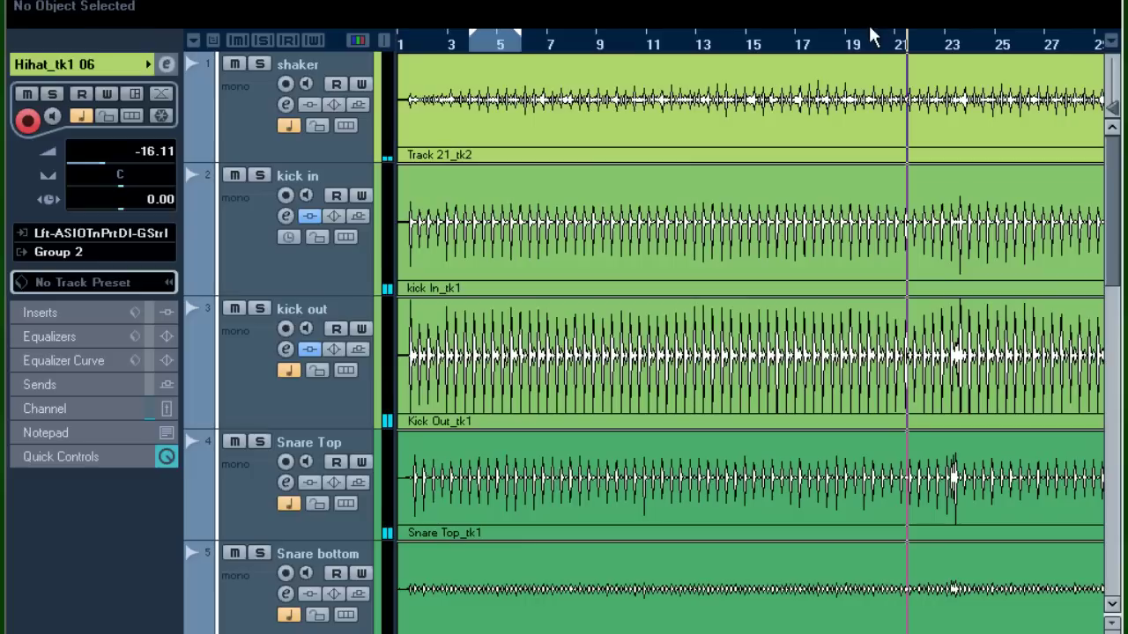
Step: Select the Group 1 track and play the full mix from about bar 10
{"action": "left_click_drag", "start_coordinate": [662, 51], "coordinate": [625, 64]}
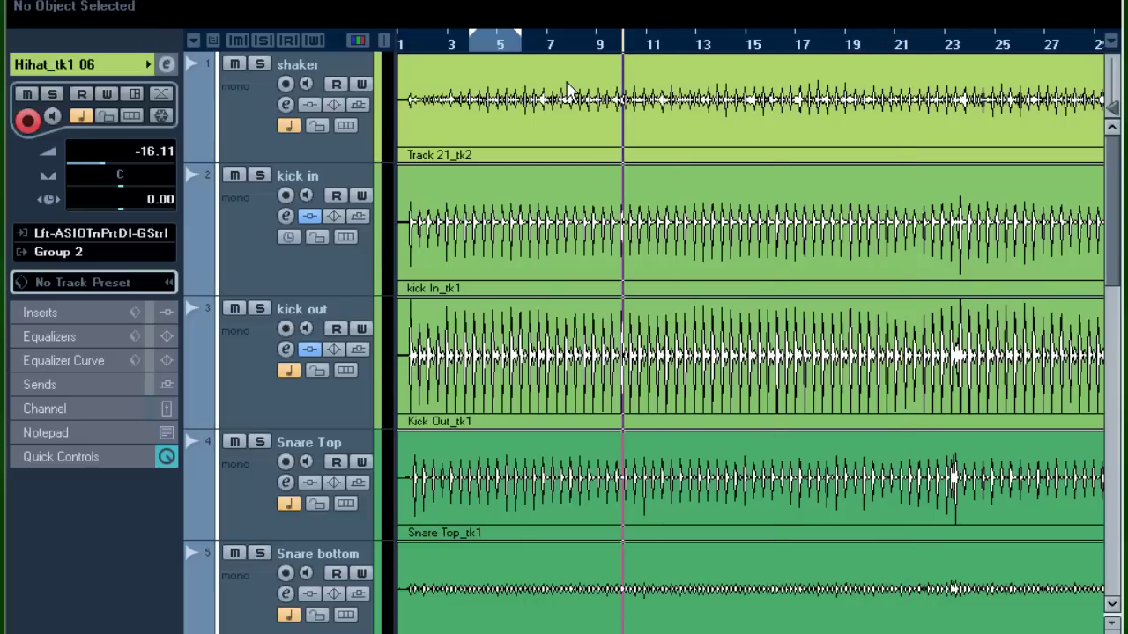
{"action": "left_click", "coordinate": [255, 218]}
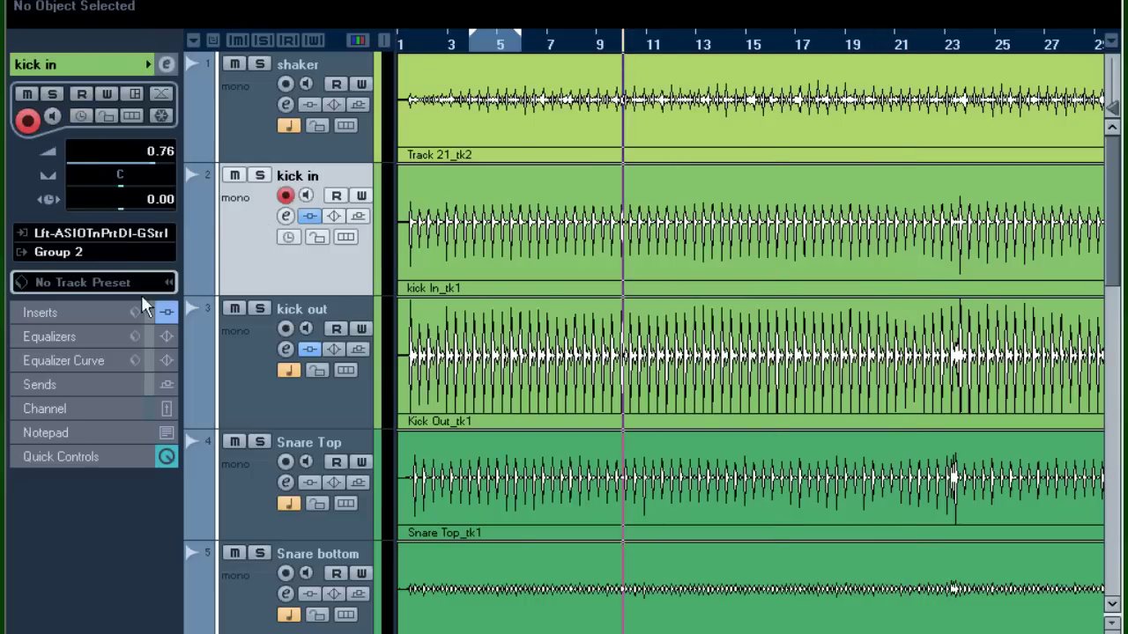
{"action": "scroll", "coordinate": [588, 247], "scroll_direction": "down", "scroll_amount": 6}
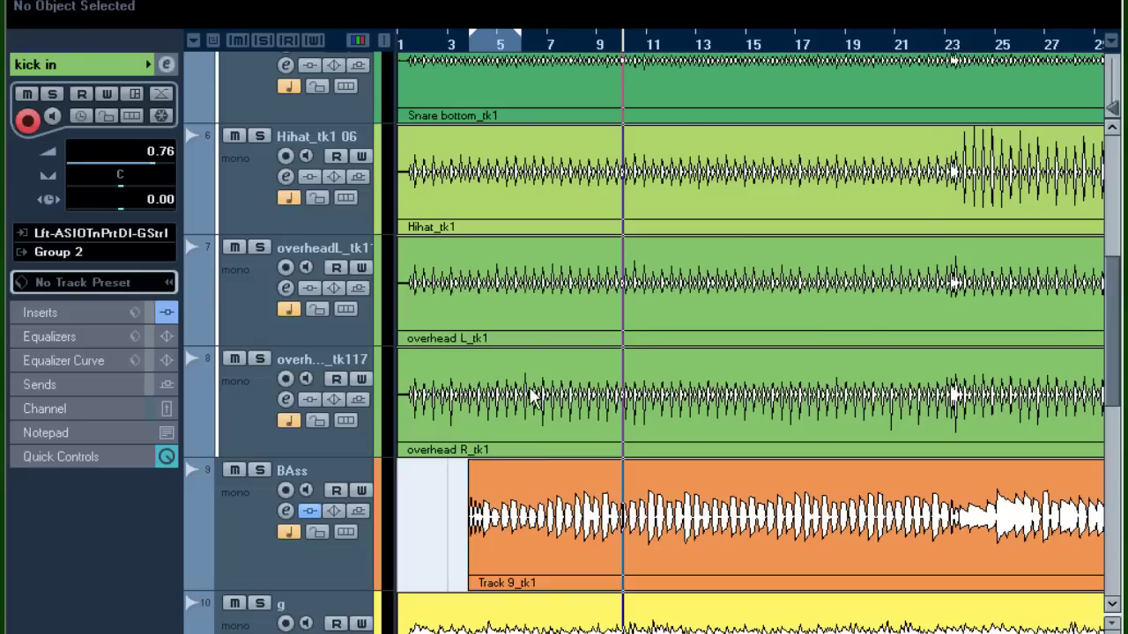
{"action": "scroll", "coordinate": [555, 388], "scroll_direction": "down", "scroll_amount": 3}
{"action": "left_click", "coordinate": [301, 599]}
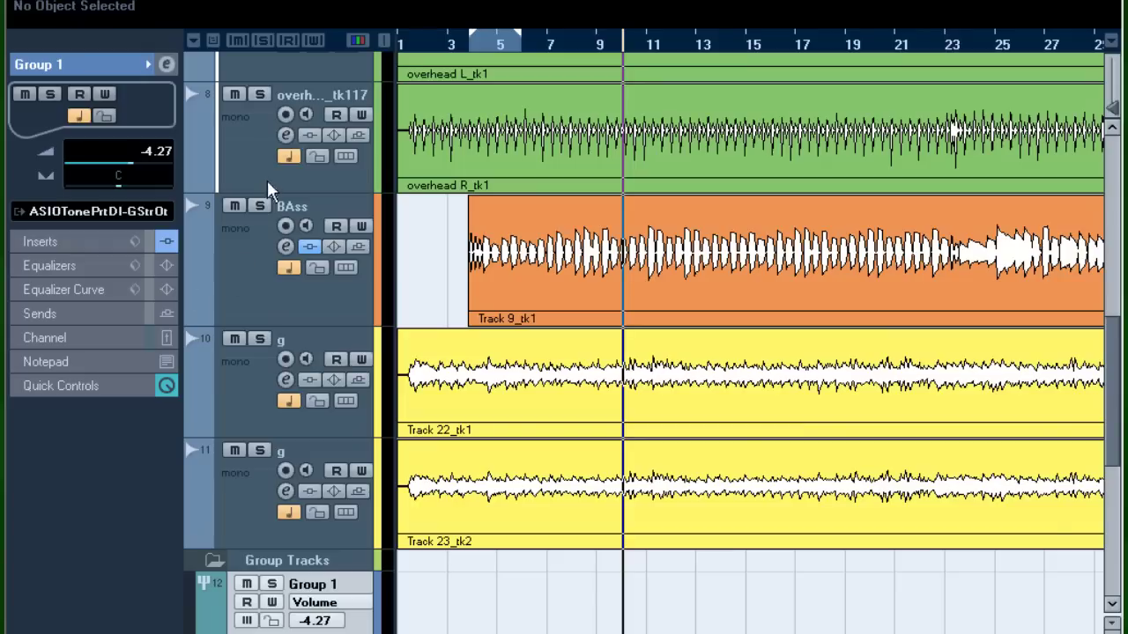
{"action": "key", "text": "space"}
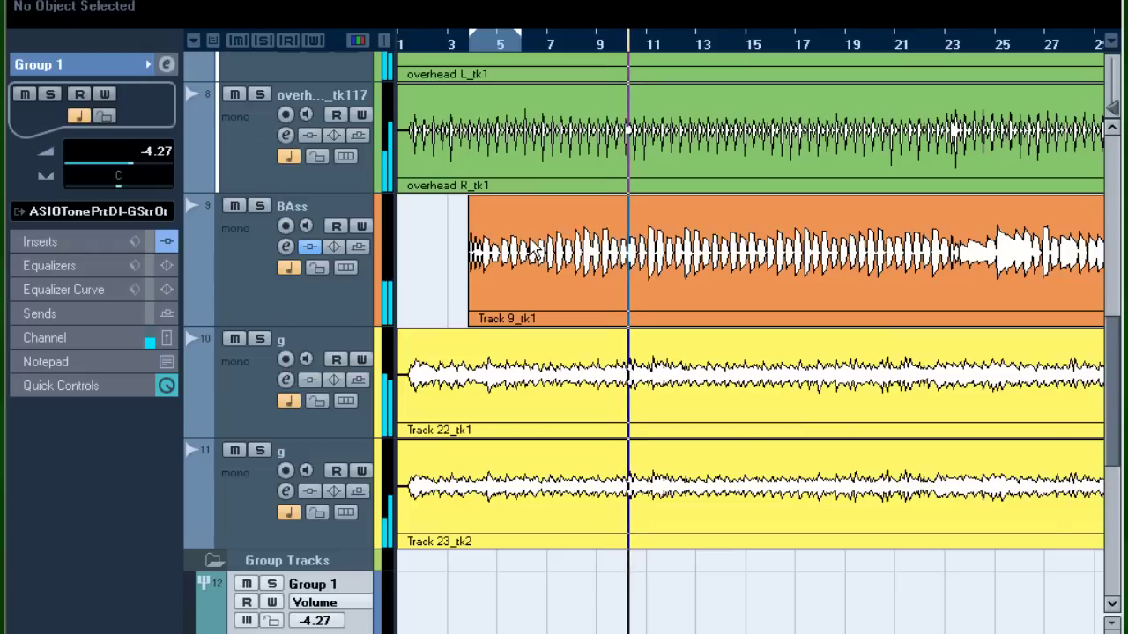
{"action": "key", "text": "space"}
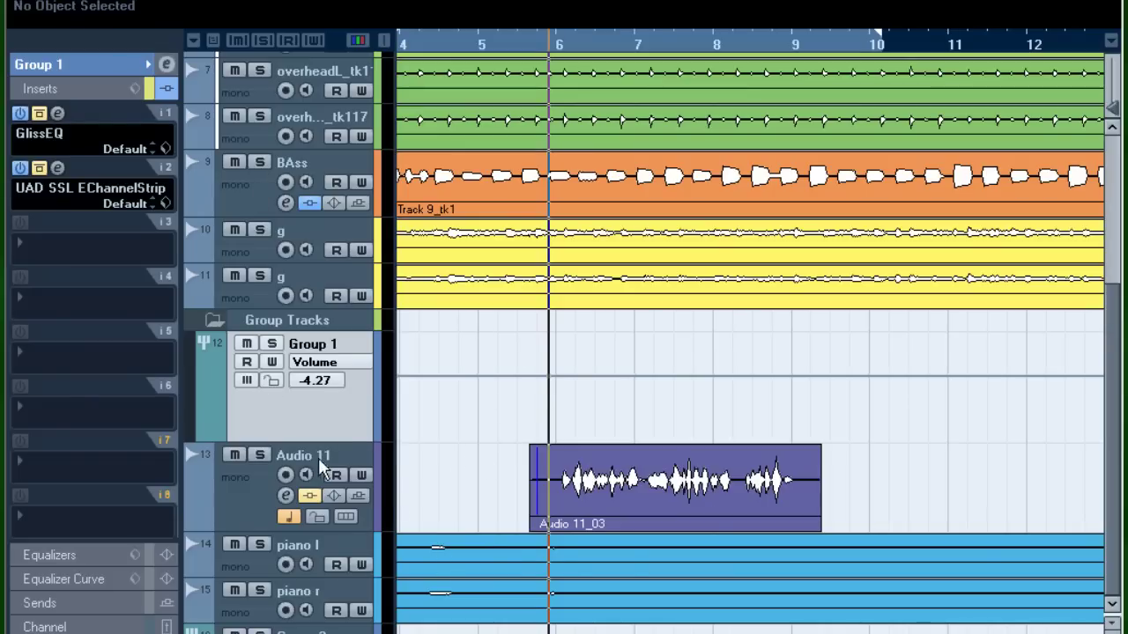
Step: Audition Audio 11 soloed from just before bar 6, clear the solo and play it within the full mix
{"action": "left_click", "coordinate": [264, 455]}
{"action": "key", "text": "space"}
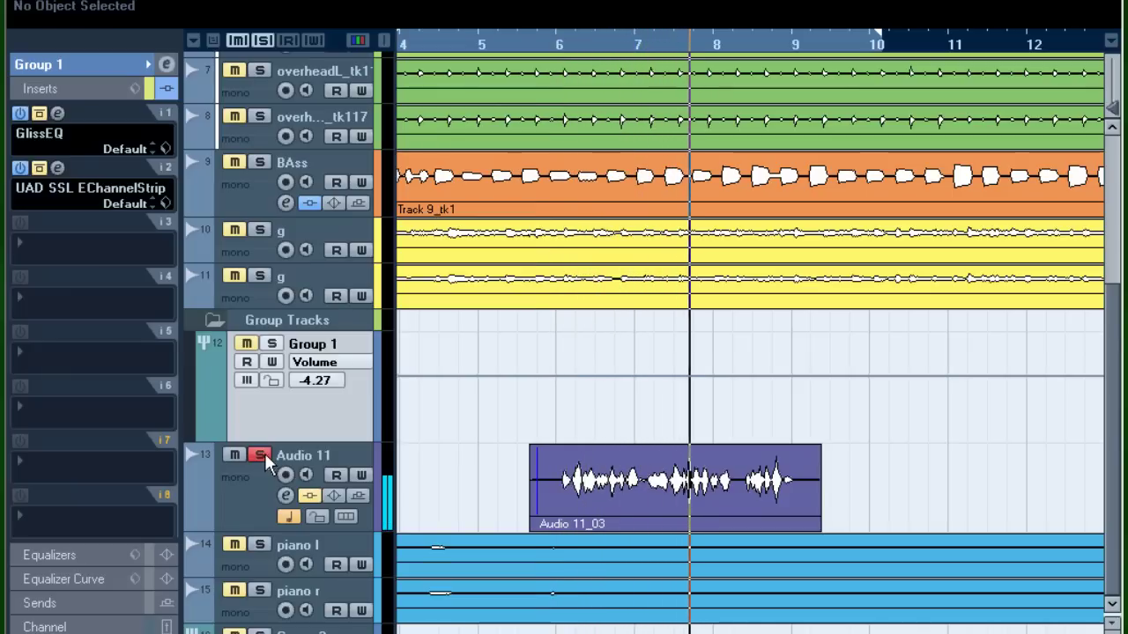
{"action": "key", "text": "space"}
{"action": "left_click", "coordinate": [264, 454]}
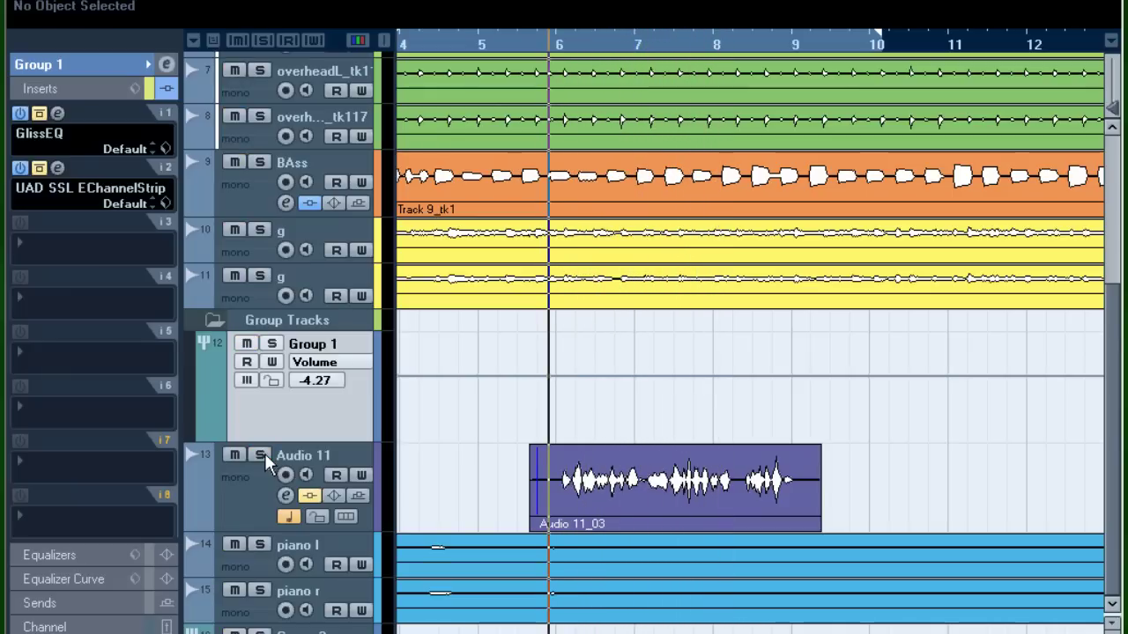
{"action": "key", "text": "space"}
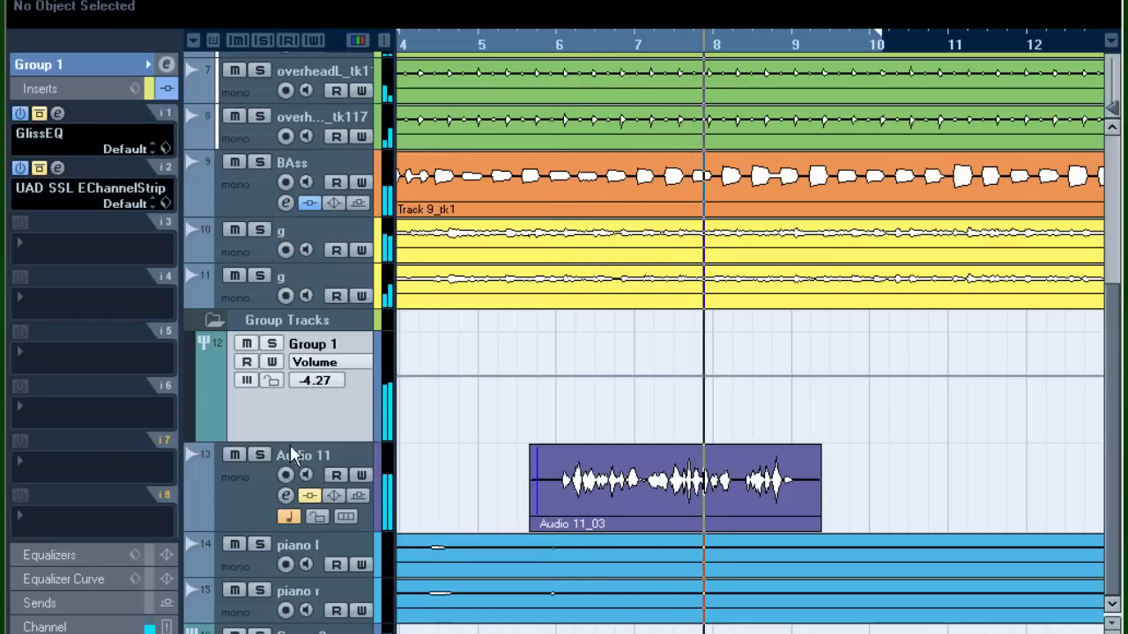
{"action": "key", "text": "space"}
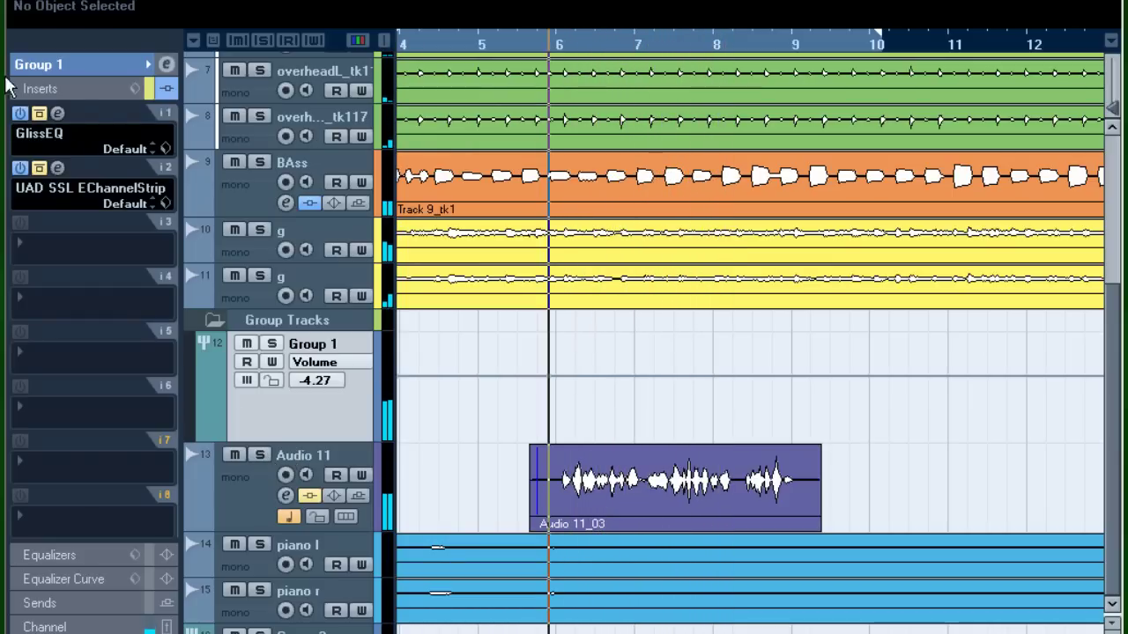
Step: Take Group 1's GlissEQ out of bypass and deepen its peaking cut near 1.2 kHz to about -9.5 dB
{"action": "left_click", "coordinate": [57, 113]}
{"action": "mouse_move", "coordinate": [478, 483]}
{"action": "left_mouse_down"}
{"action": "mouse_move", "coordinate": [479, 428]}
{"action": "mouse_move", "coordinate": [485, 484]}
{"action": "mouse_move", "coordinate": [479, 453]}
{"action": "mouse_move", "coordinate": [487, 466]}
{"action": "left_mouse_up"}
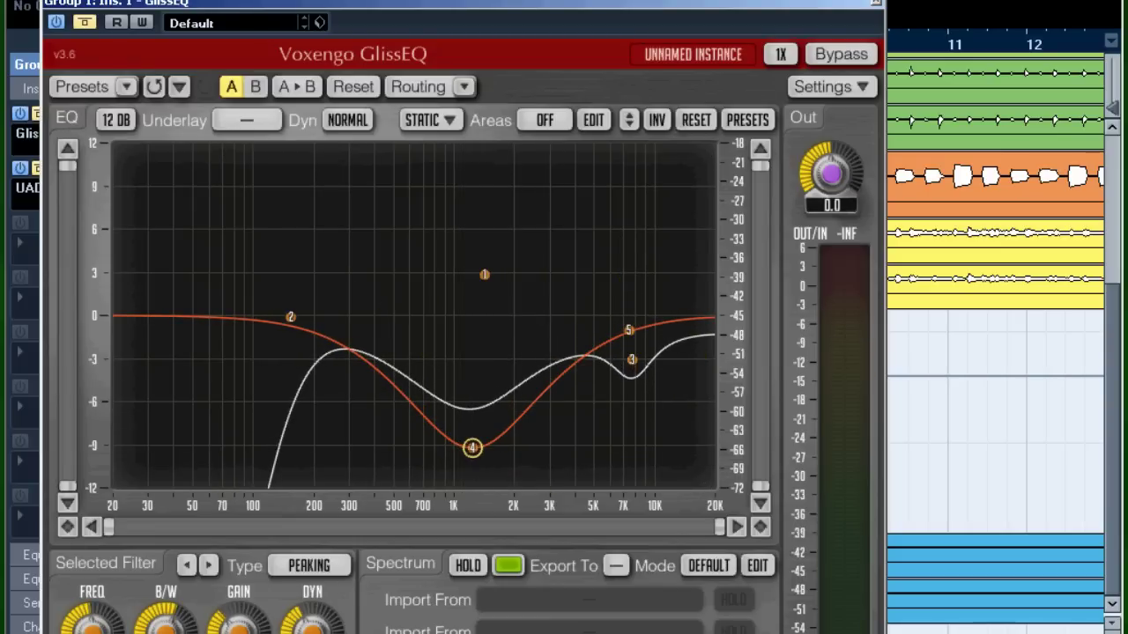
{"action": "left_click", "coordinate": [876, 5]}
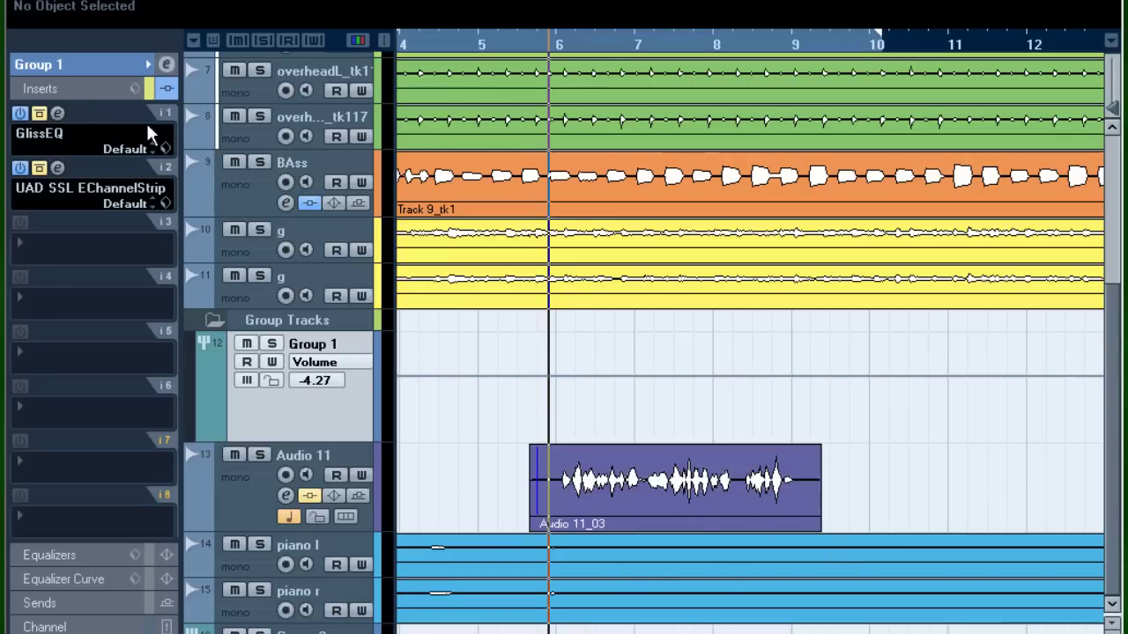
{"action": "left_click", "coordinate": [57, 114]}
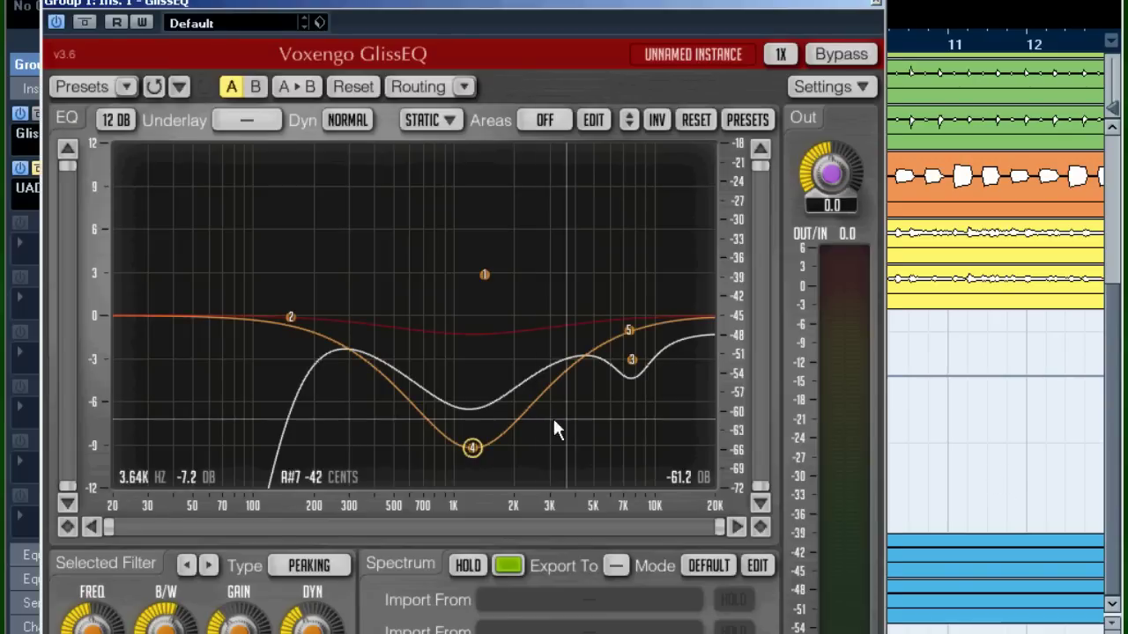
{"action": "double_click", "coordinate": [291, 316]}
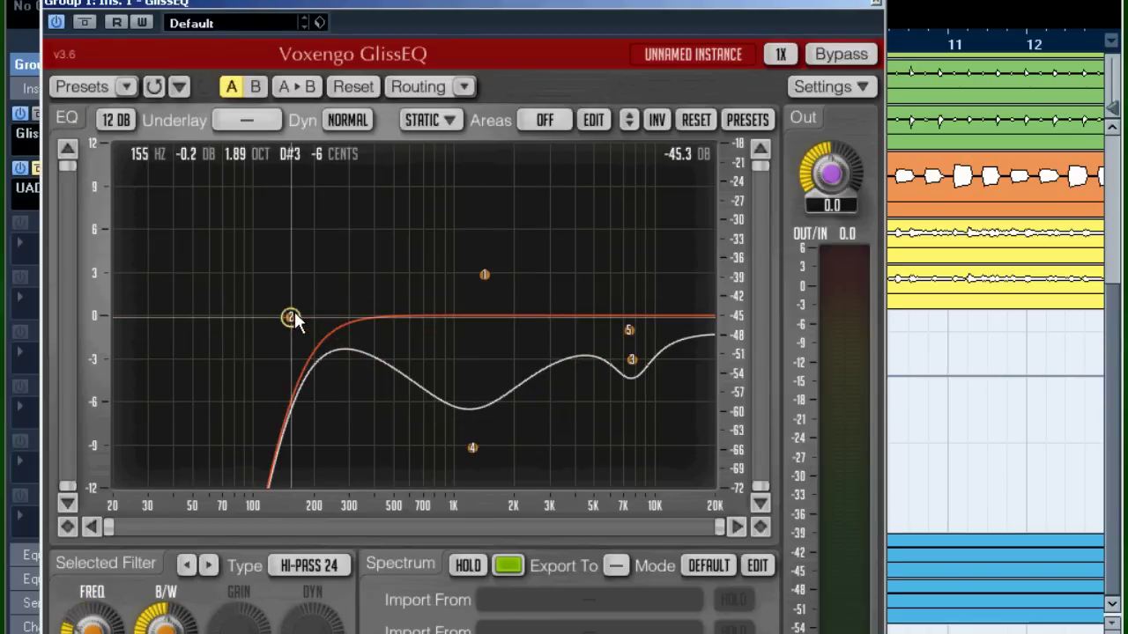
{"action": "double_click", "coordinate": [473, 447]}
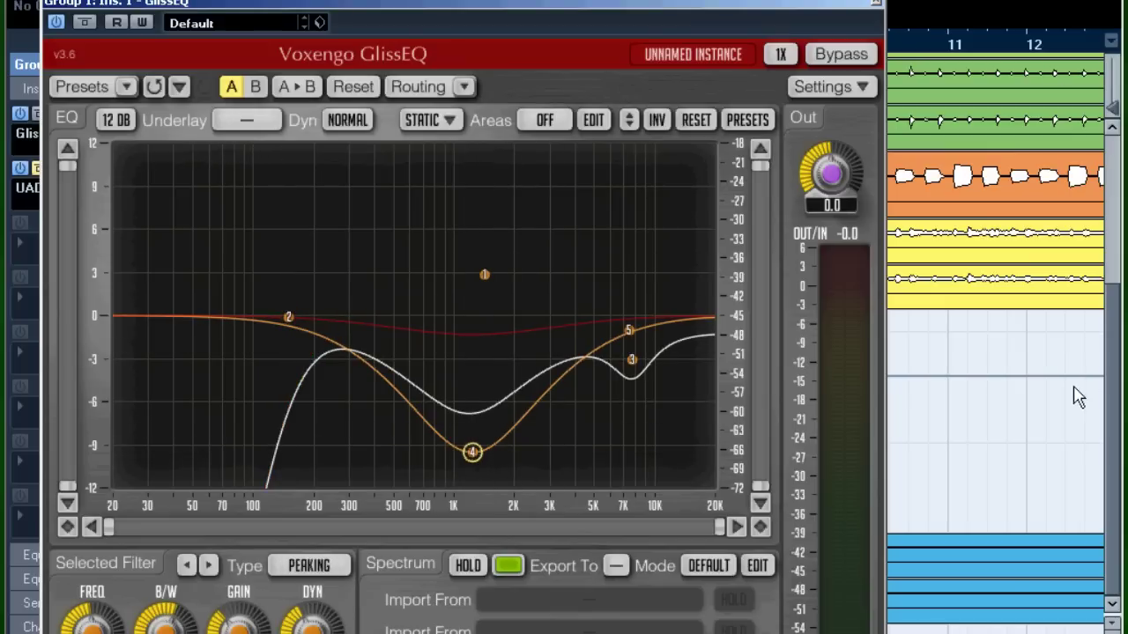
{"action": "key", "text": "space"}
{"action": "left_click", "coordinate": [881, 7]}
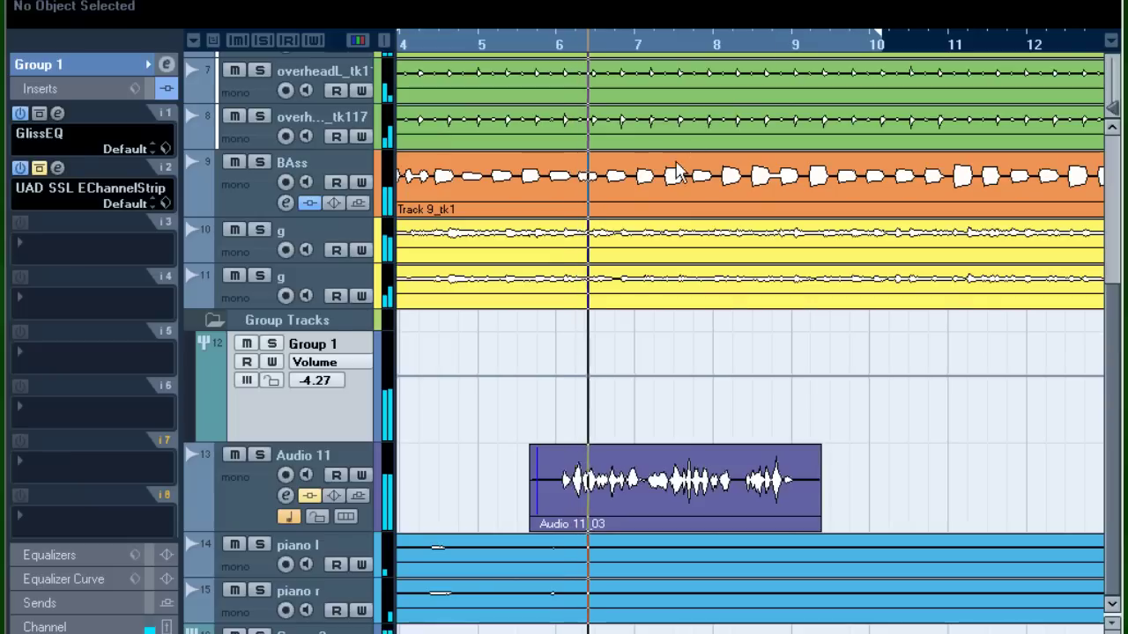
Step: Compare the full mix from just before bar 6 with Group 1's GlissEQ active and bypassed, leaving it active
{"action": "left_click", "coordinate": [523, 44]}
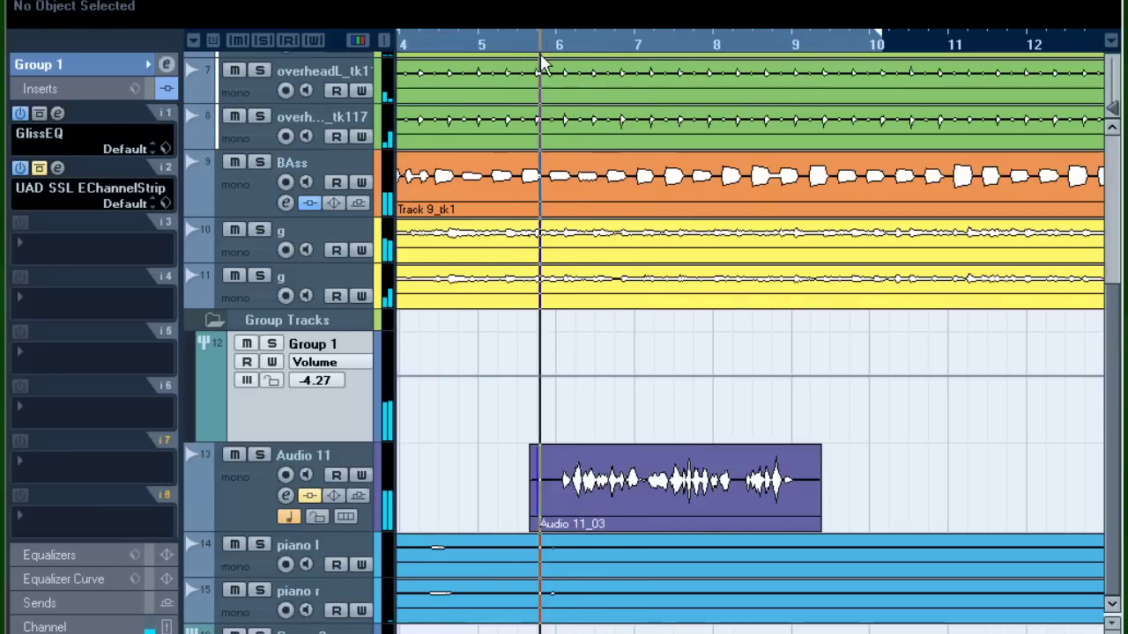
{"action": "key", "text": "h"}
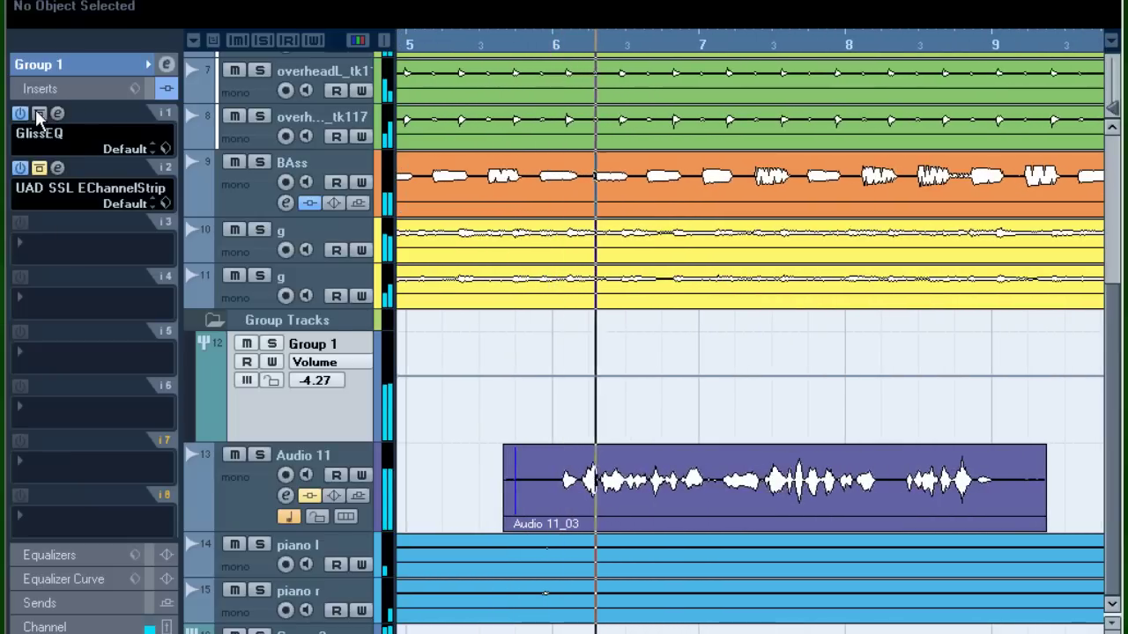
{"action": "left_click", "coordinate": [39, 117]}
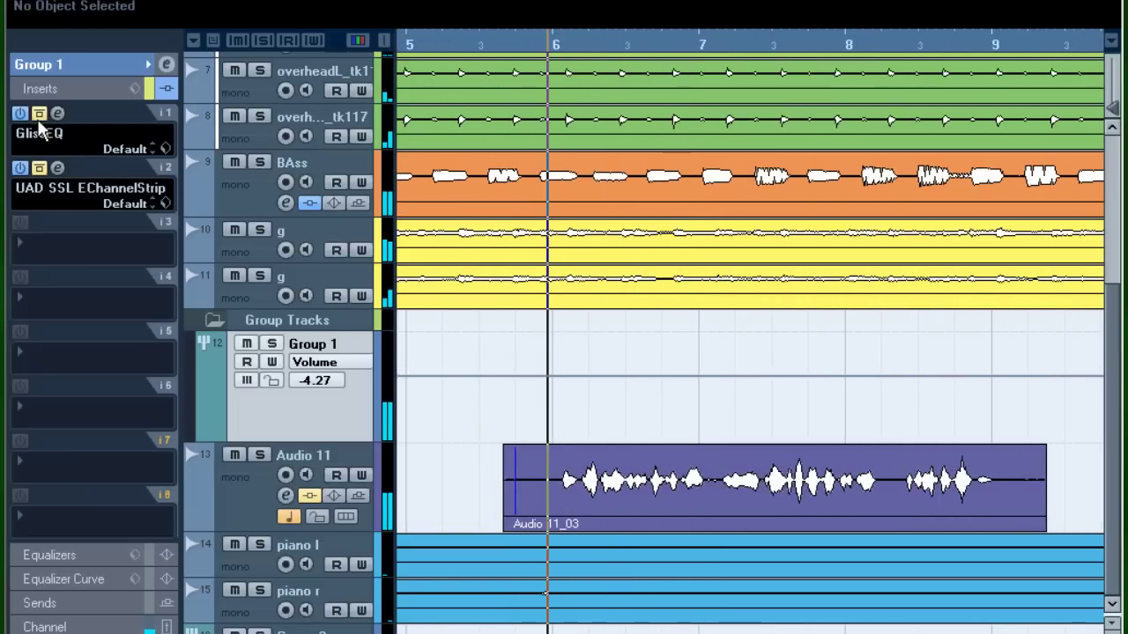
{"action": "key", "text": "space"}
{"action": "left_click", "coordinate": [39, 115]}
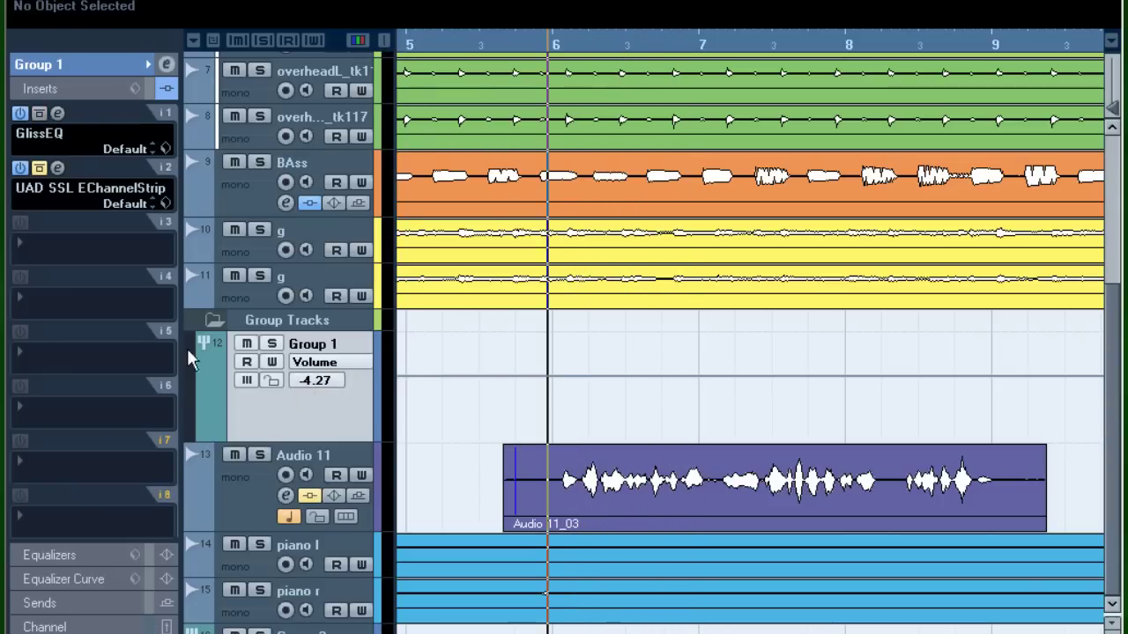
{"action": "key", "text": "space"}
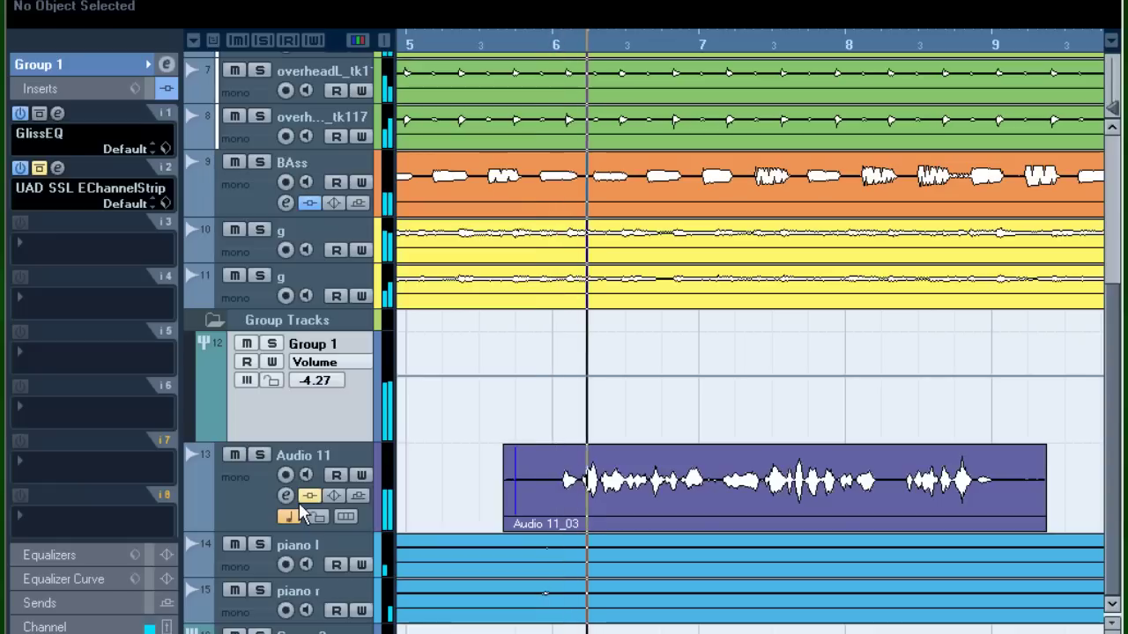
{"action": "key", "text": "space"}
Step: Open Audio 11's UAD SSL E Channel Strip, take it out of bypass and point out its HMF frequency setting
{"action": "left_click", "coordinate": [250, 507]}
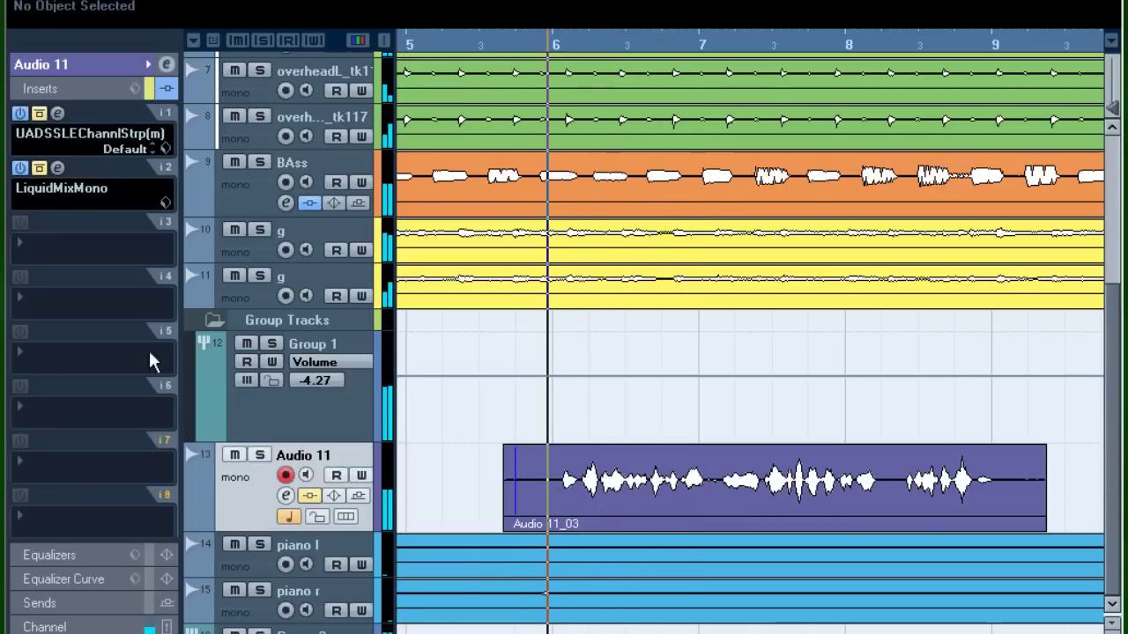
{"action": "left_click", "coordinate": [58, 111]}
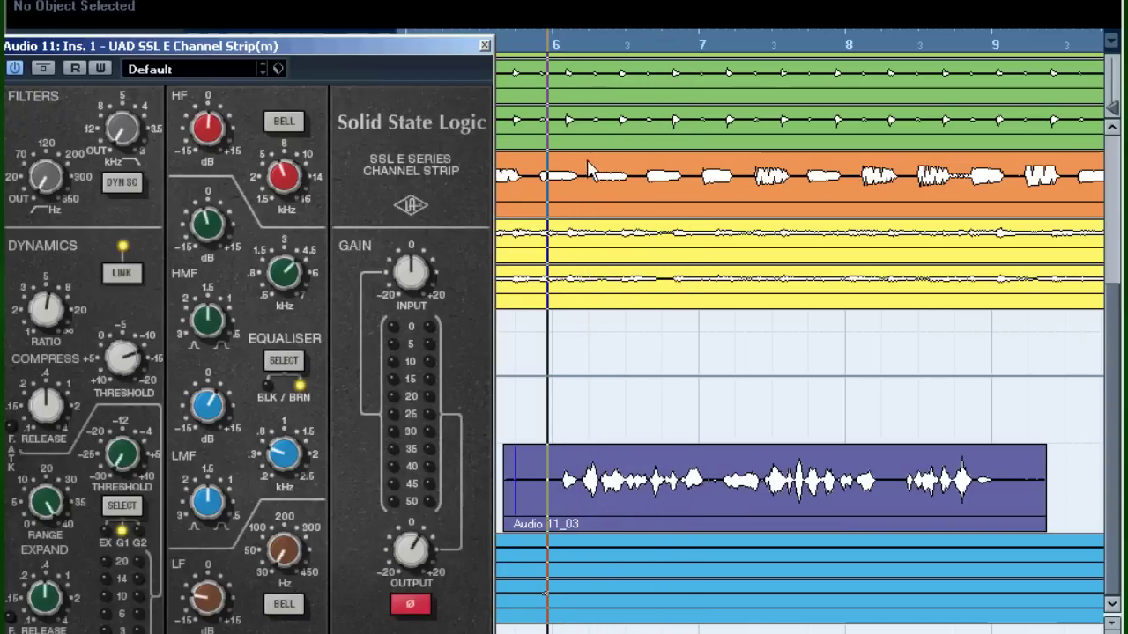
{"action": "left_click_drag", "start_coordinate": [428, 45], "coordinate": [622, 0]}
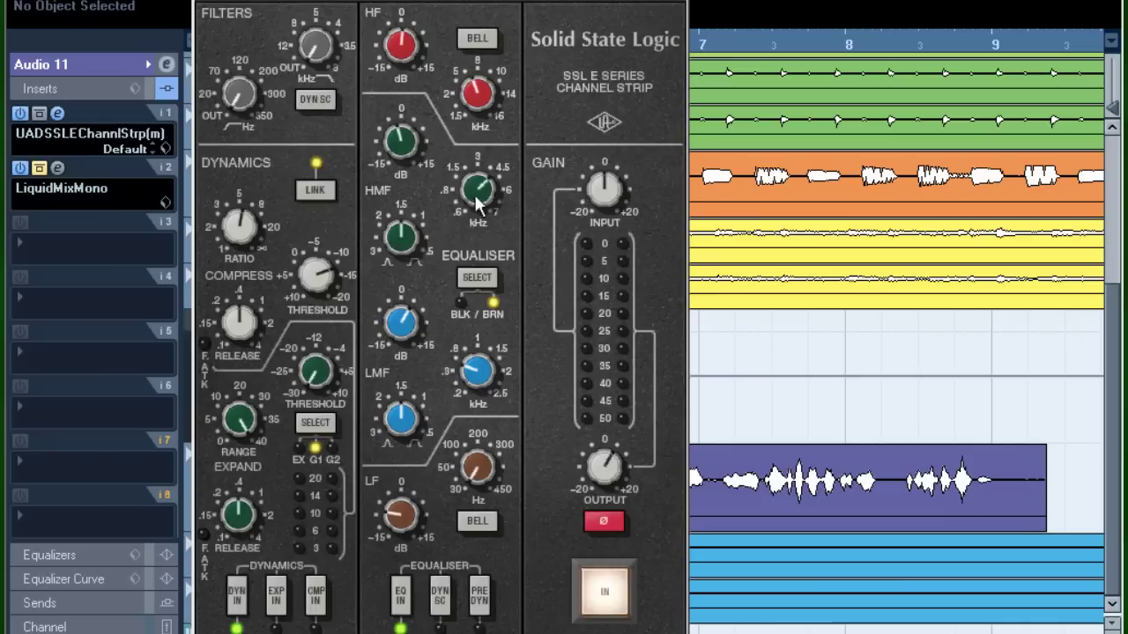
{"action": "left_click_drag", "start_coordinate": [474, 188], "coordinate": [499, 182]}
{"action": "key", "text": "Escape"}
Step: Solo Audio 11 and switch in its SSL strip's compressor with the threshold at about -10
{"action": "left_click", "coordinate": [257, 454]}
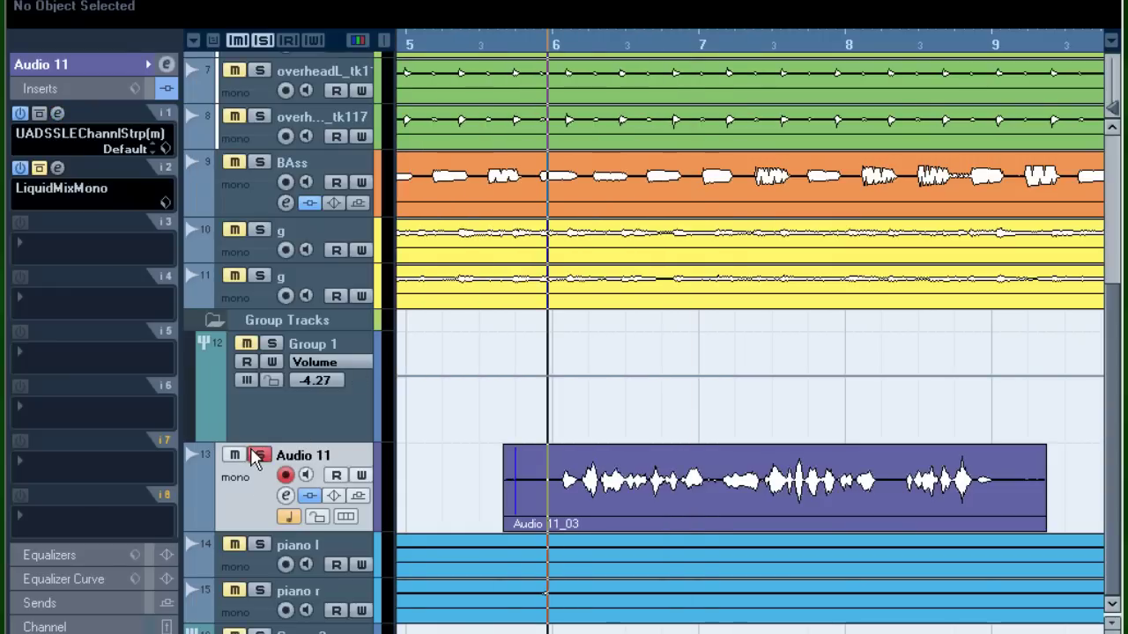
{"action": "left_click", "coordinate": [58, 112]}
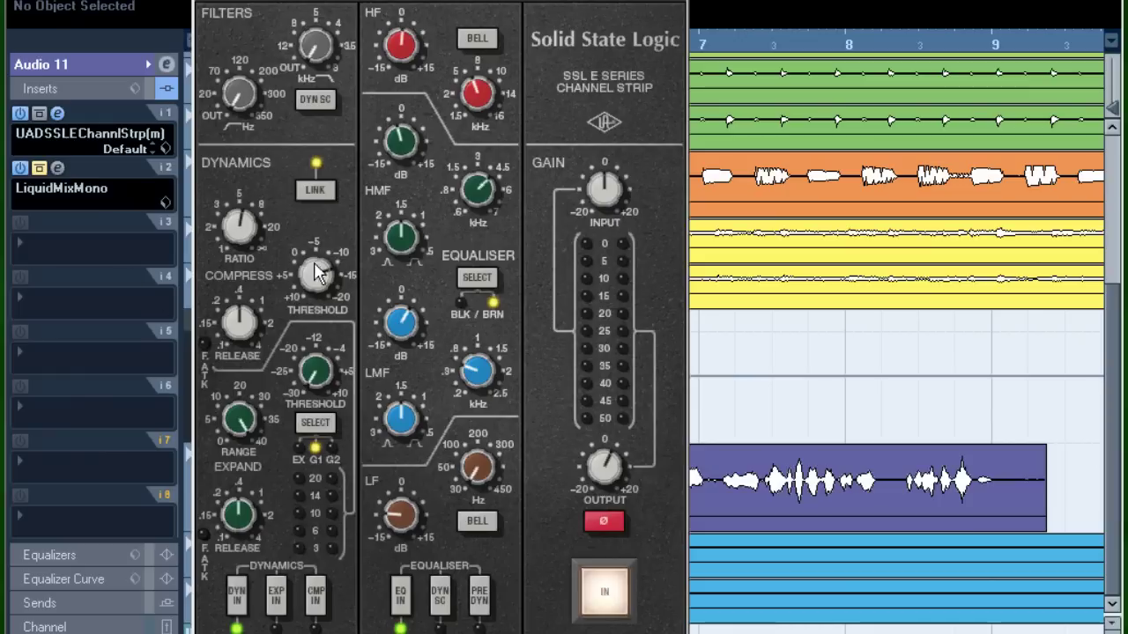
{"action": "left_click", "coordinate": [318, 604]}
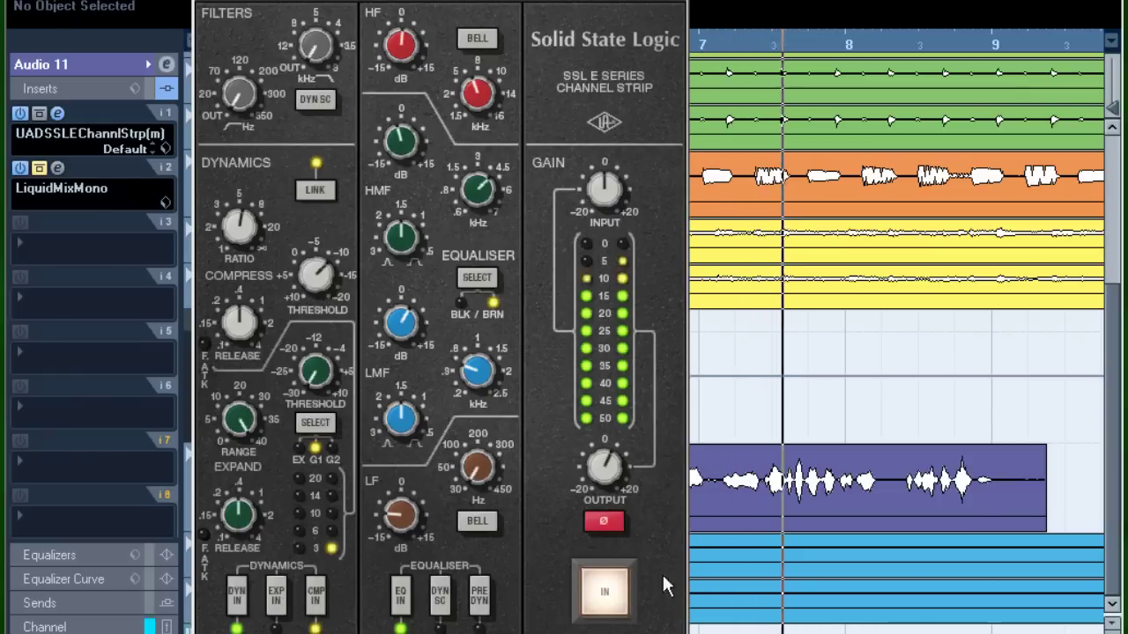
Step: Compare soloed Audio 11 with the SSL channel strip switched out and in, and clear the solo
{"action": "left_click", "coordinate": [617, 592]}
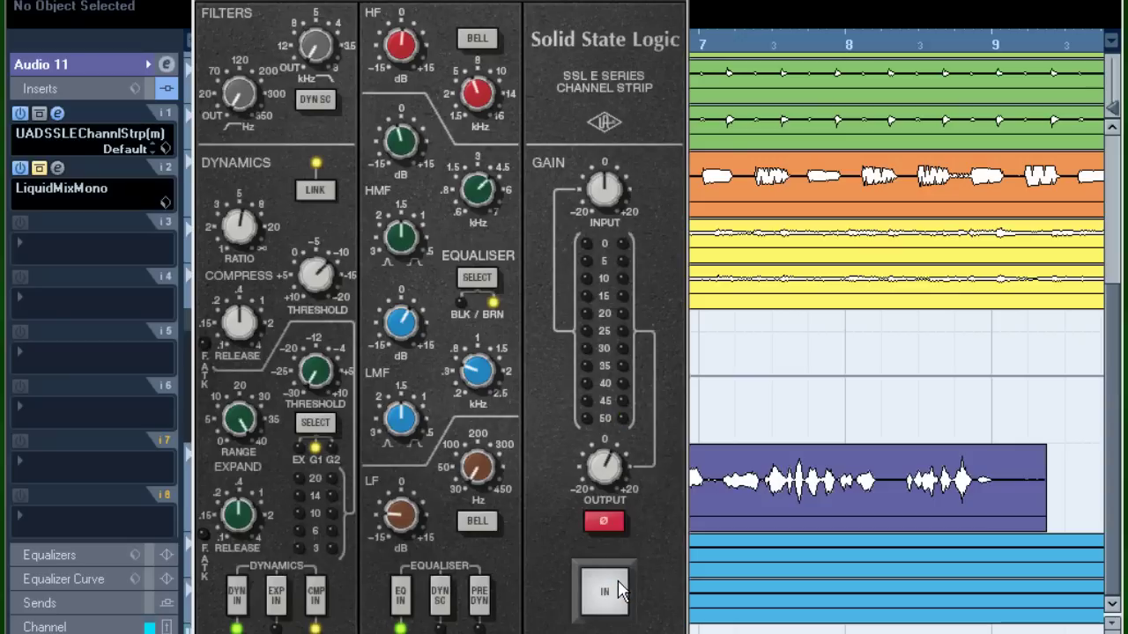
{"action": "left_click", "coordinate": [617, 596]}
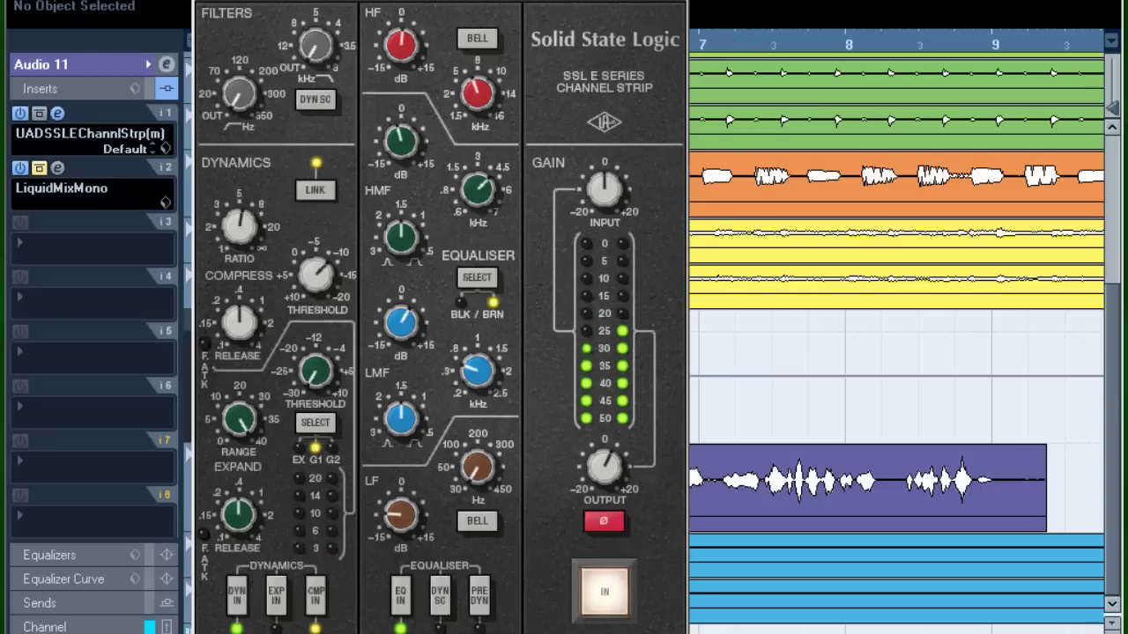
{"action": "key", "text": "Escape"}
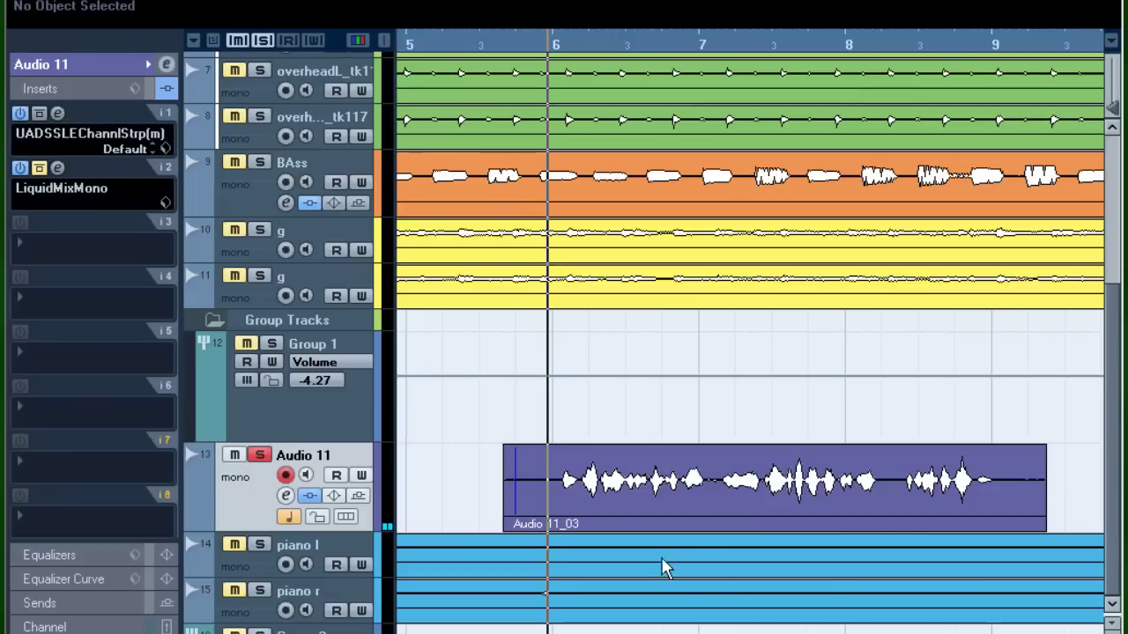
{"action": "left_click", "coordinate": [264, 457]}
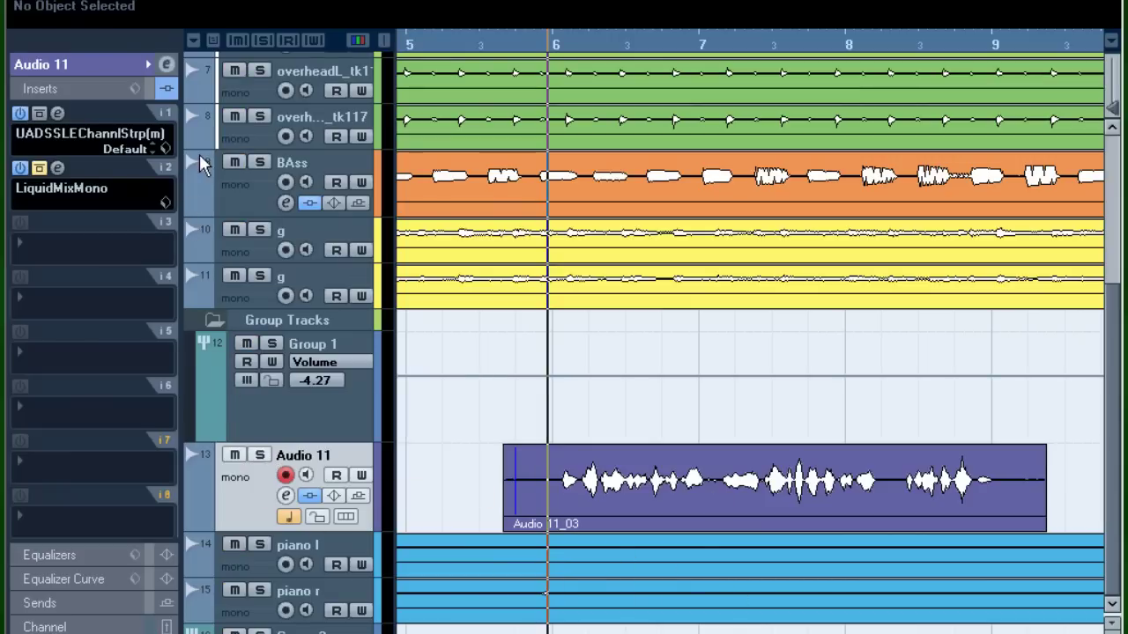
Step: Compare the full mix from just before bar 6 with Group 1's GlissEQ and Audio 11's inserts active and bypassed, leaving both active
{"action": "key", "text": "space"}
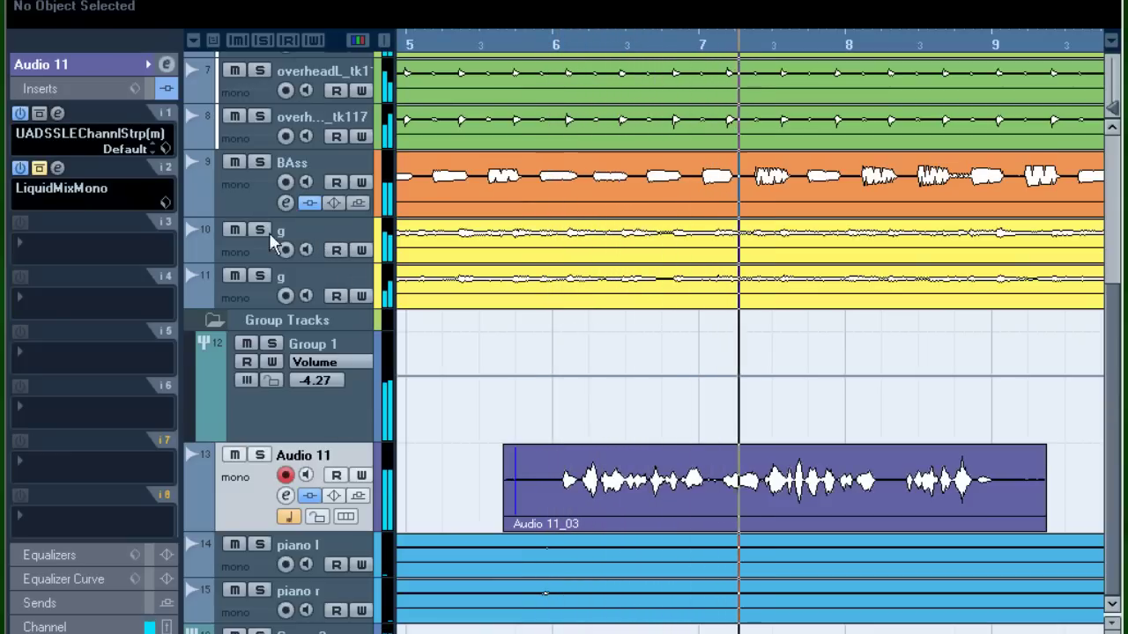
{"action": "left_click", "coordinate": [338, 423]}
{"action": "key", "text": "space"}
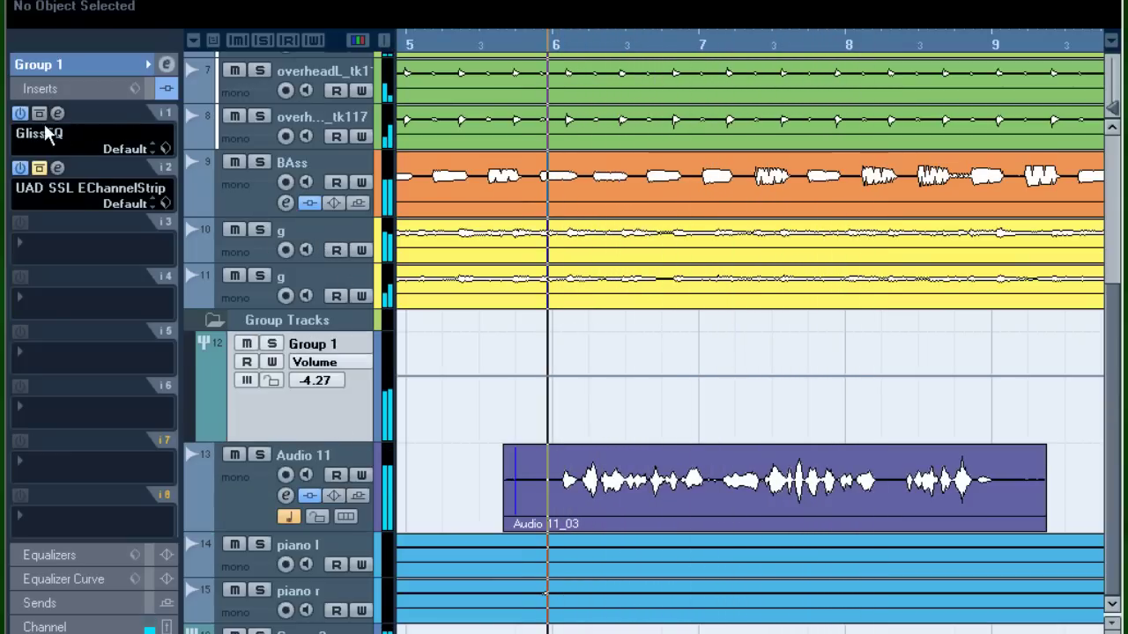
{"action": "left_click", "coordinate": [317, 495]}
{"action": "key", "text": "space"}
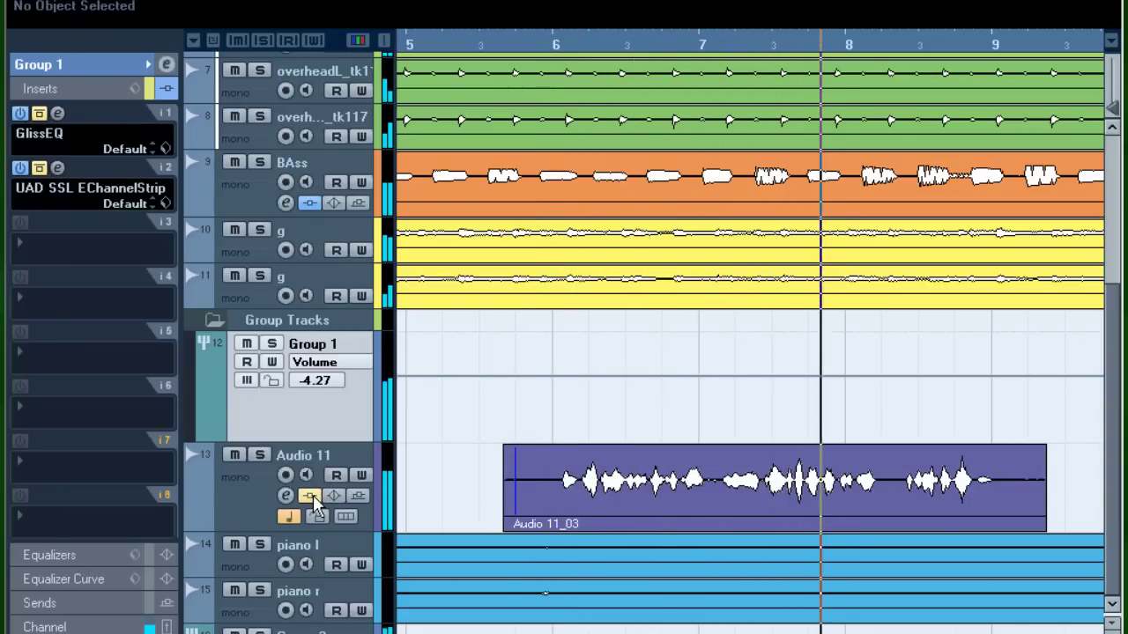
{"action": "left_click", "coordinate": [313, 496]}
{"action": "key", "text": "space"}
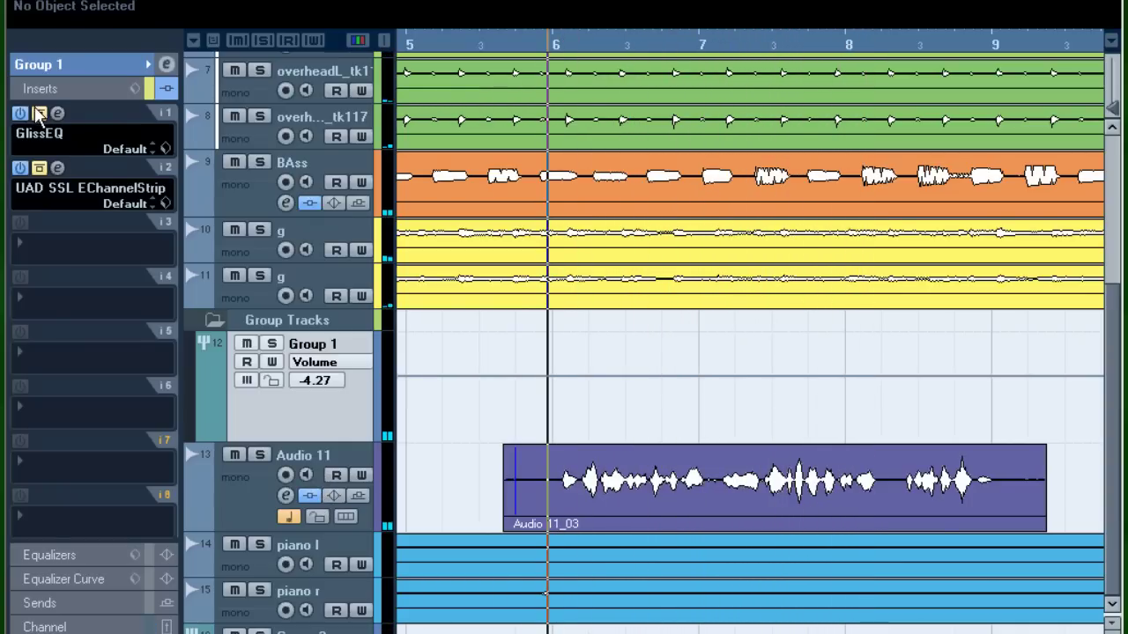
{"action": "key", "text": "space"}
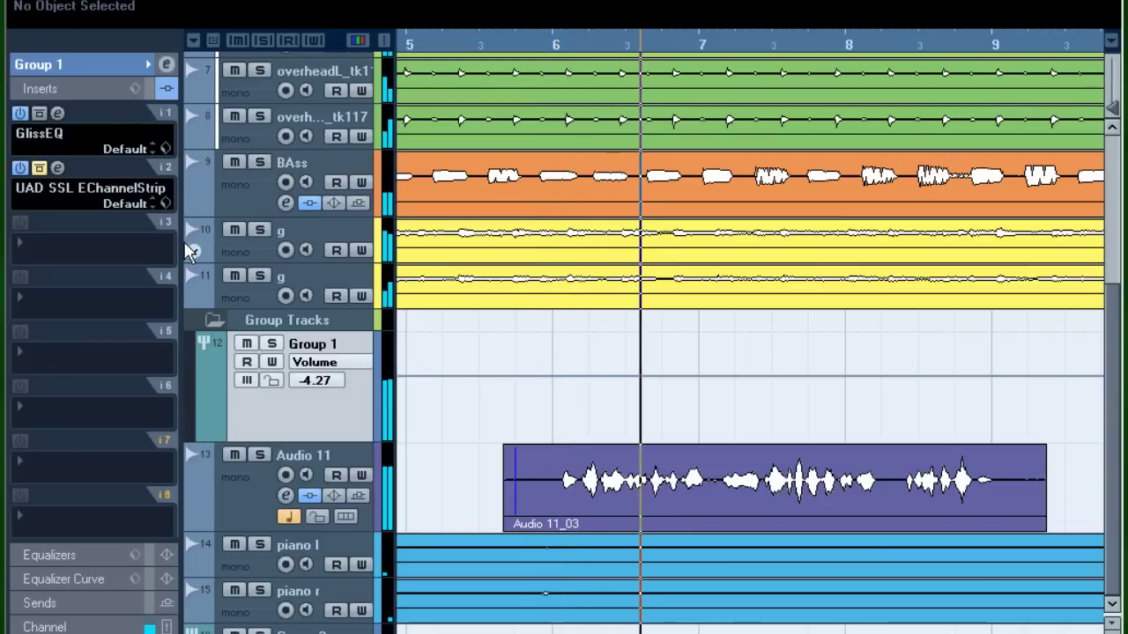
Step: Check Audio 11's volume setting during playback and open the SSL channel strip from its inserts
{"action": "left_click", "coordinate": [236, 493]}
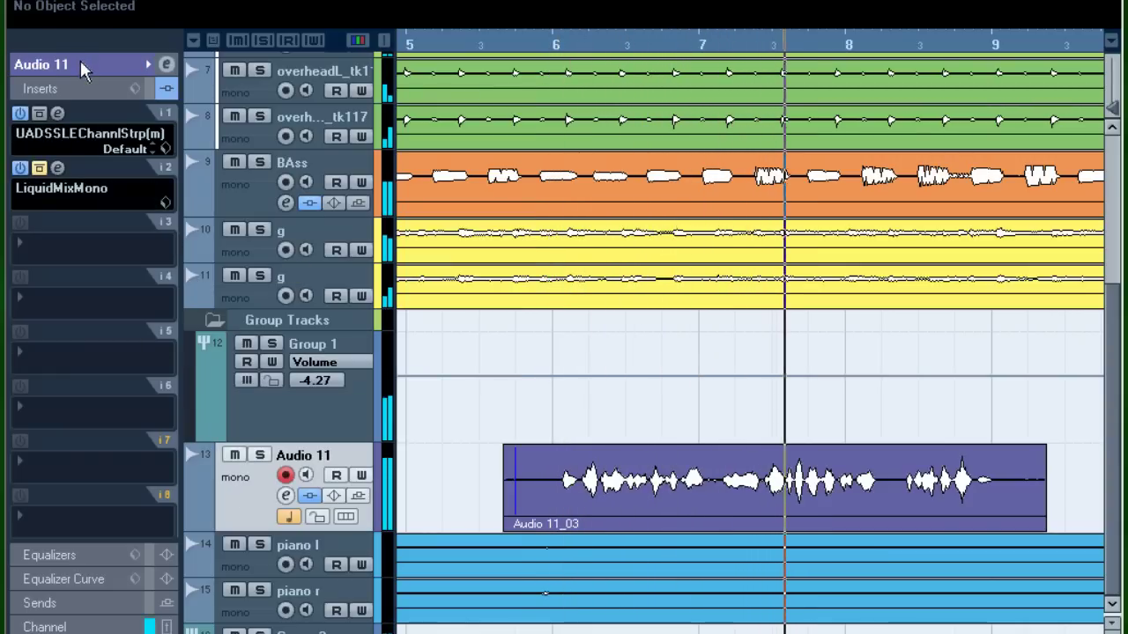
{"action": "left_click", "coordinate": [80, 62]}
{"action": "key", "text": "space"}
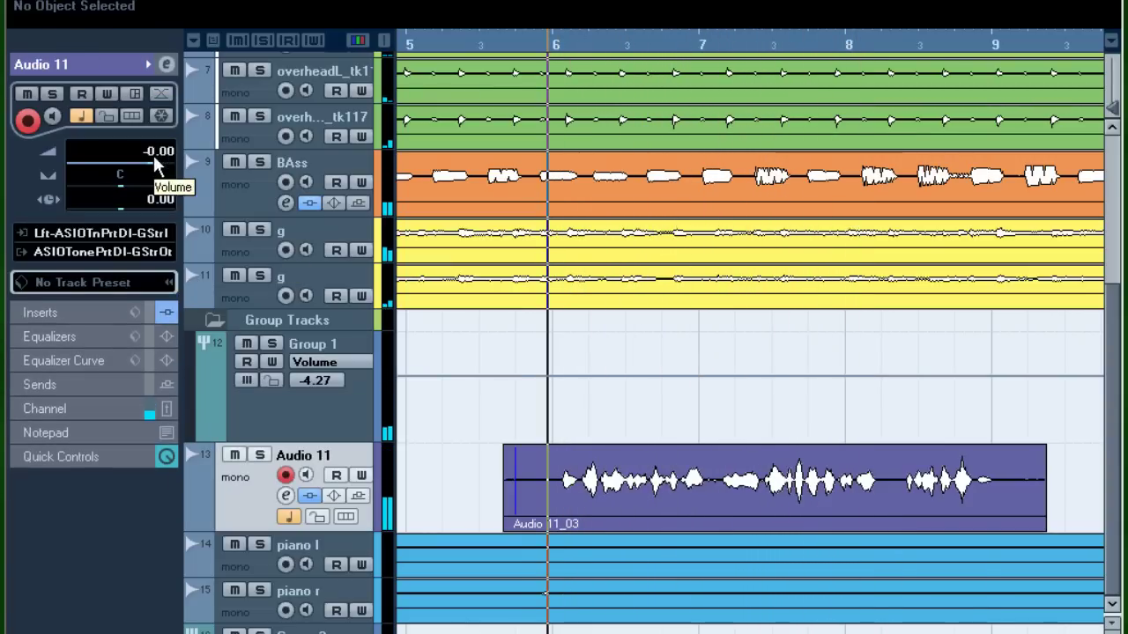
{"action": "left_click", "coordinate": [97, 312]}
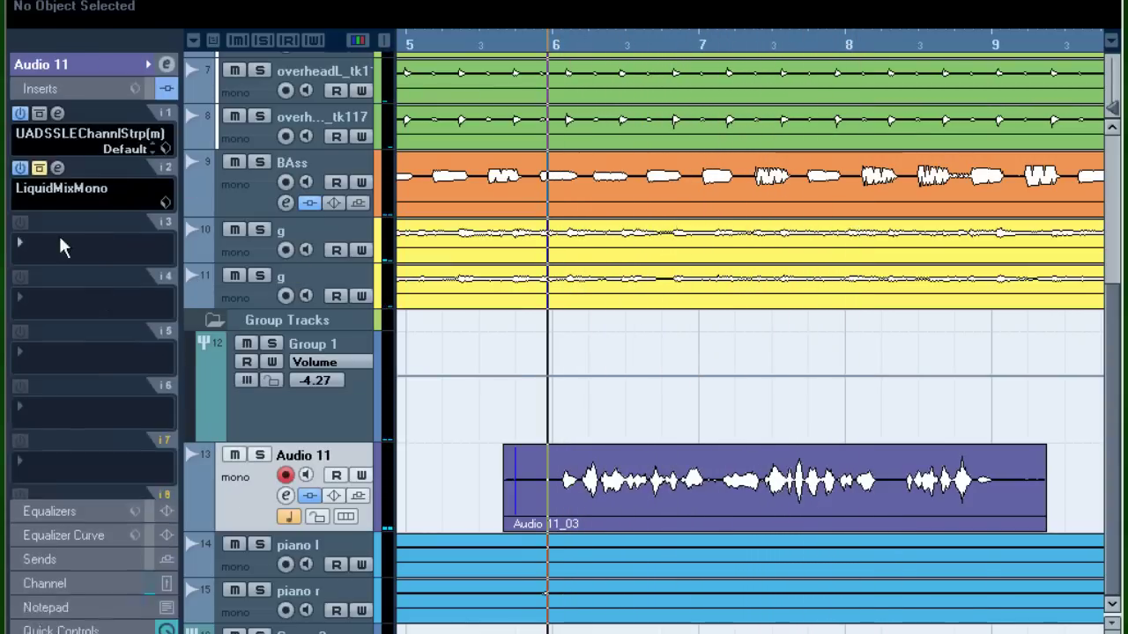
{"action": "left_click", "coordinate": [56, 114]}
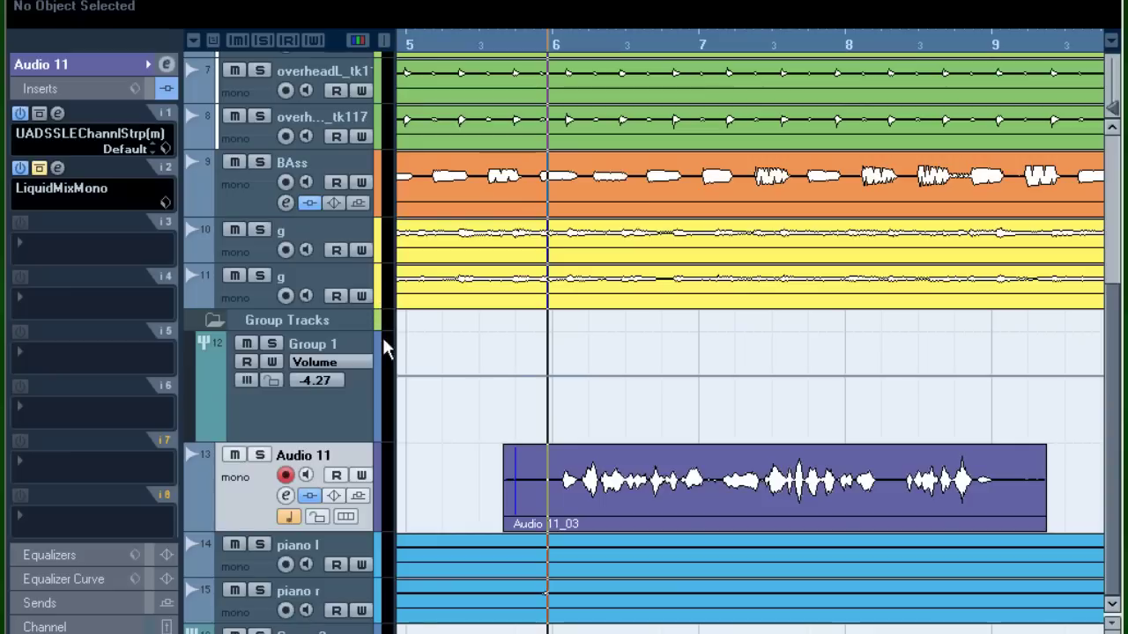
Step: Open Group 1's GlissEQ, review its filter curve and close it
{"action": "left_click", "coordinate": [370, 340]}
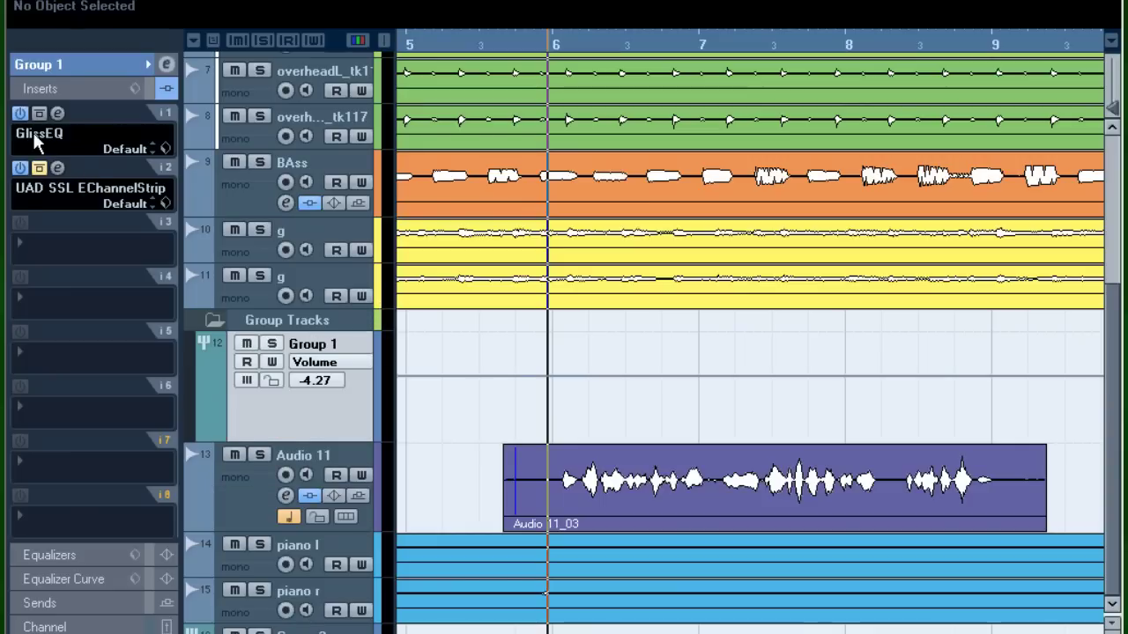
{"action": "left_click", "coordinate": [58, 114]}
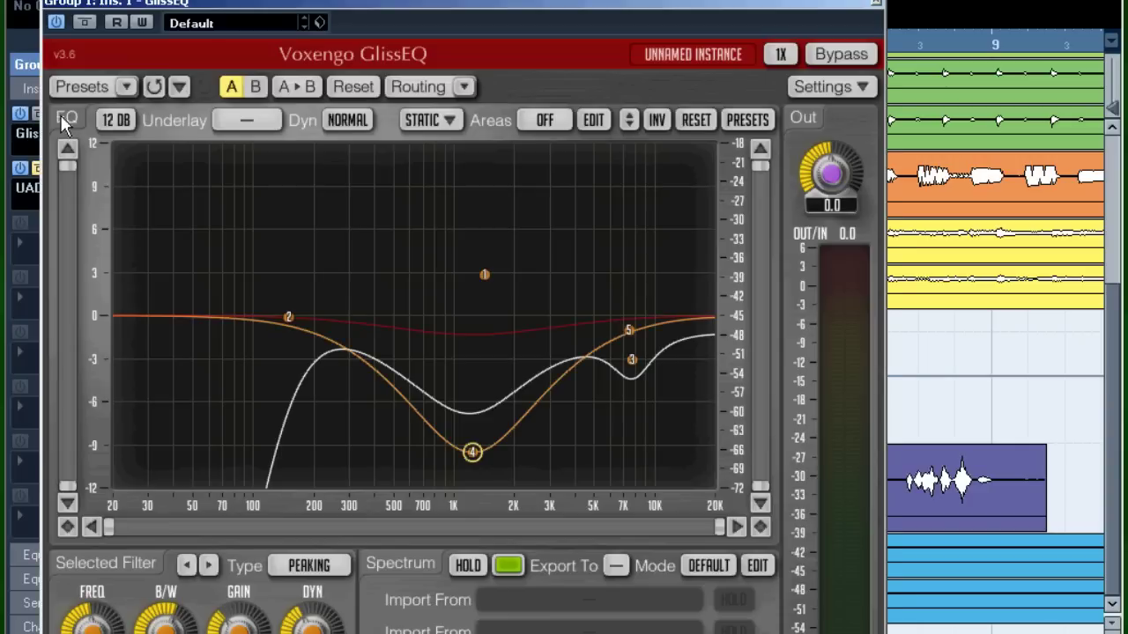
{"action": "left_click", "coordinate": [879, 7]}
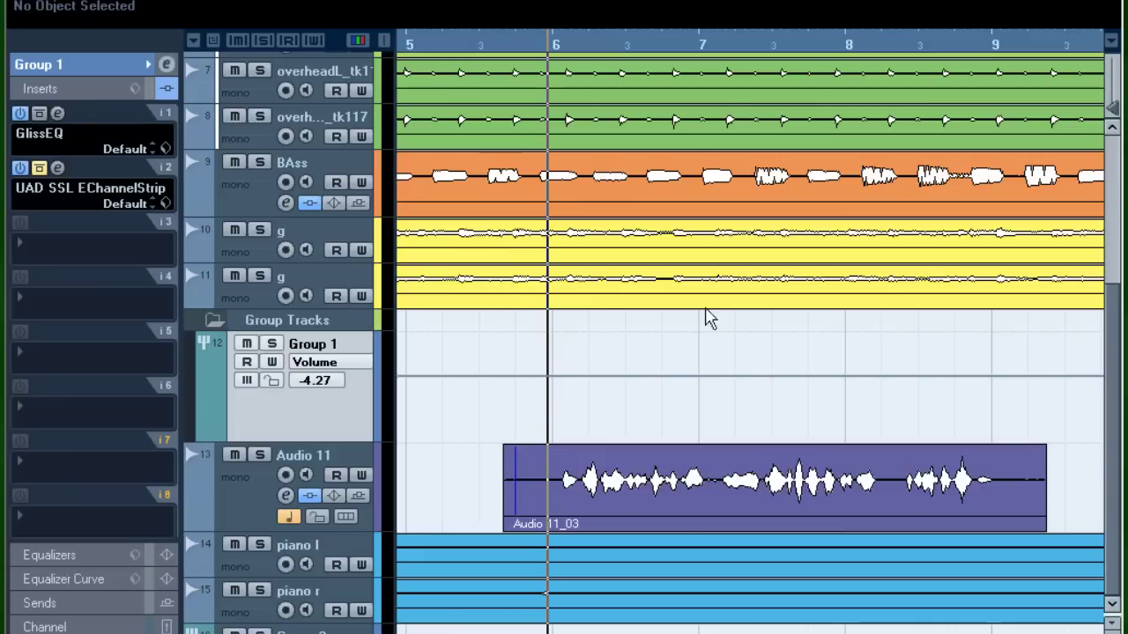
Step: Look over the whole track list and zoom the arrangement out to span about bars 1 to 21
{"action": "scroll", "coordinate": [705, 211], "scroll_direction": "up", "scroll_amount": 5}
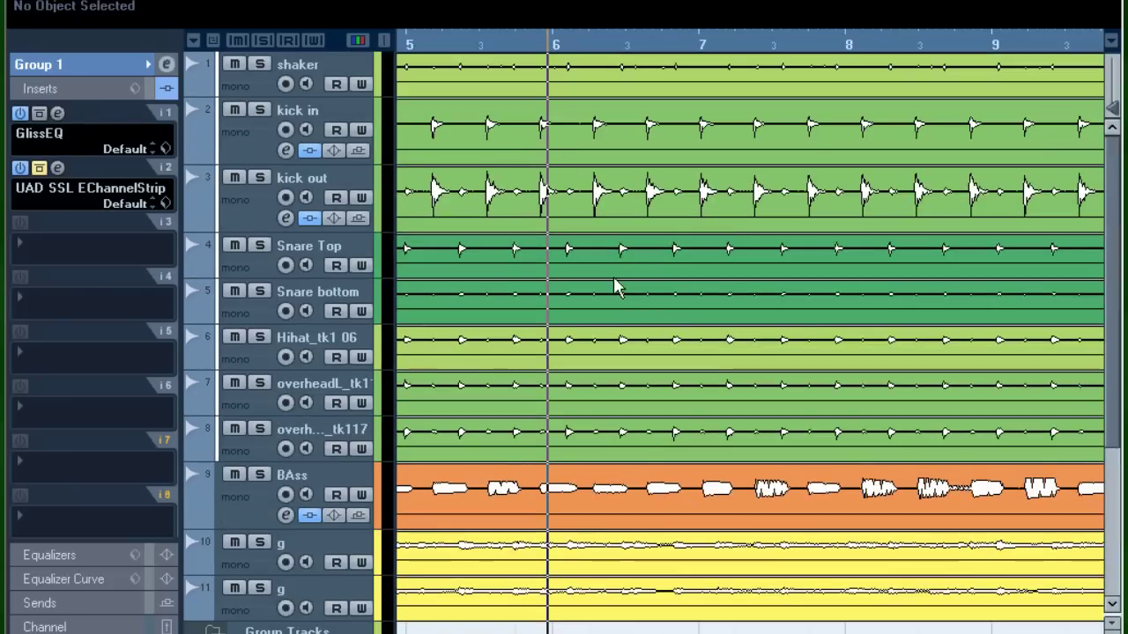
{"action": "scroll", "coordinate": [711, 320], "scroll_direction": "down", "scroll_amount": 5}
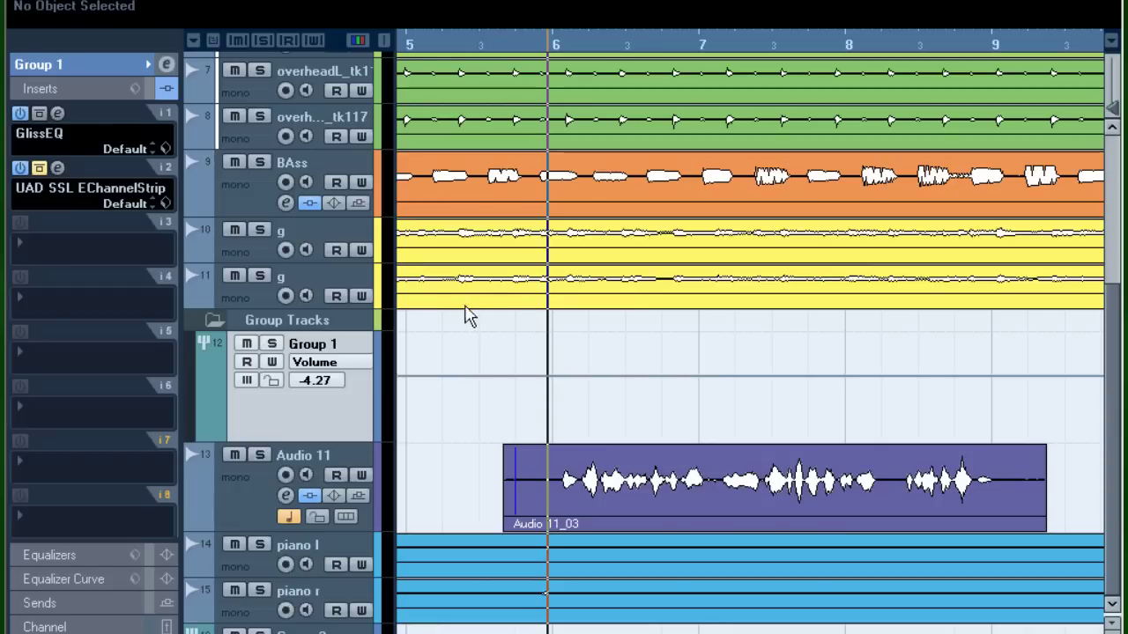
{"action": "key", "text": "g"}
{"action": "key", "text": "g"}
{"action": "key", "text": "g"}
{"action": "key", "text": "g"}
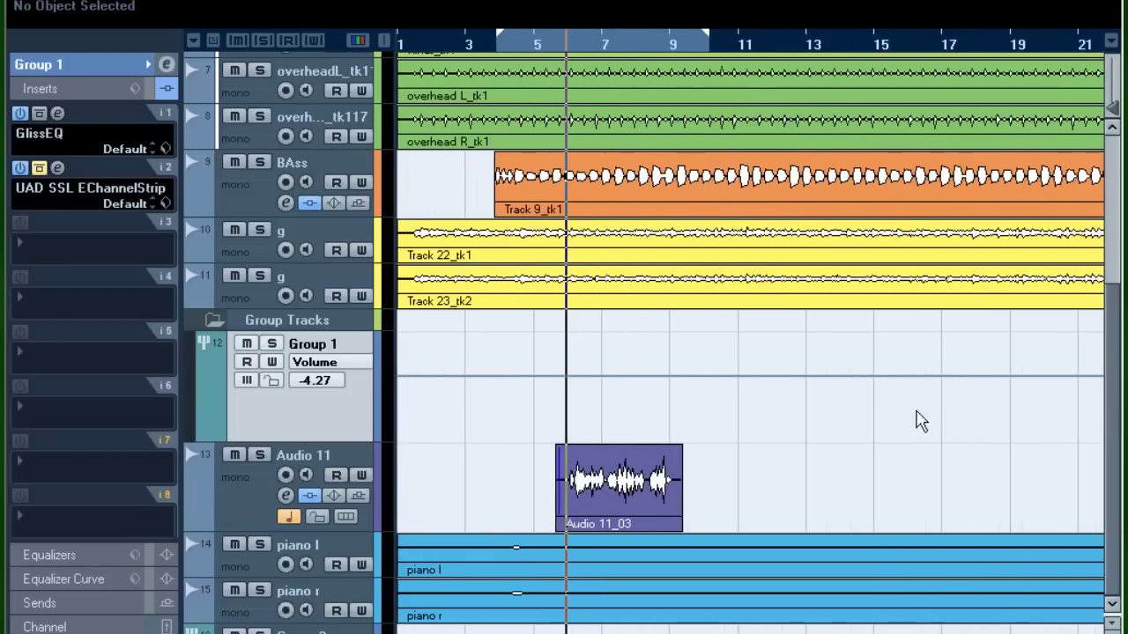
{"action": "scroll", "coordinate": [677, 299], "scroll_direction": "up", "scroll_amount": 5}
{"action": "scroll", "coordinate": [675, 313], "scroll_direction": "down", "scroll_amount": 5}
{"action": "scroll", "coordinate": [626, 306], "scroll_direction": "up", "scroll_amount": 5}
{"action": "scroll", "coordinate": [599, 313], "scroll_direction": "down", "scroll_amount": 5}
Step: Open Audio 11's SSL channel strip and boost its HMF gain strongly
{"action": "key", "text": "Down"}
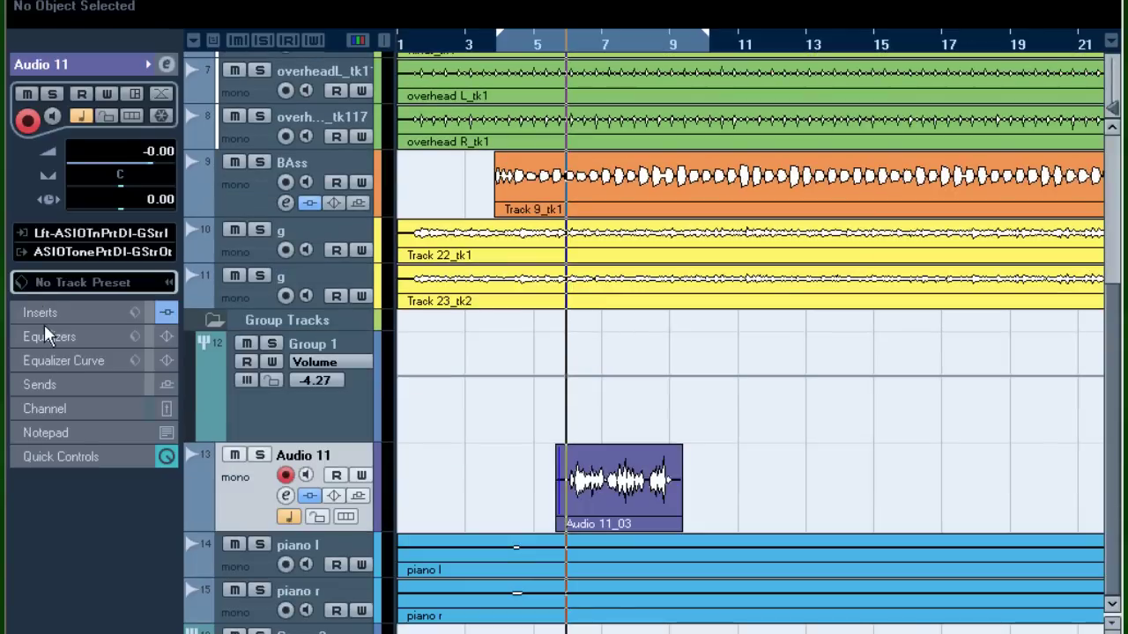
{"action": "left_click", "coordinate": [42, 315]}
{"action": "left_click", "coordinate": [59, 113]}
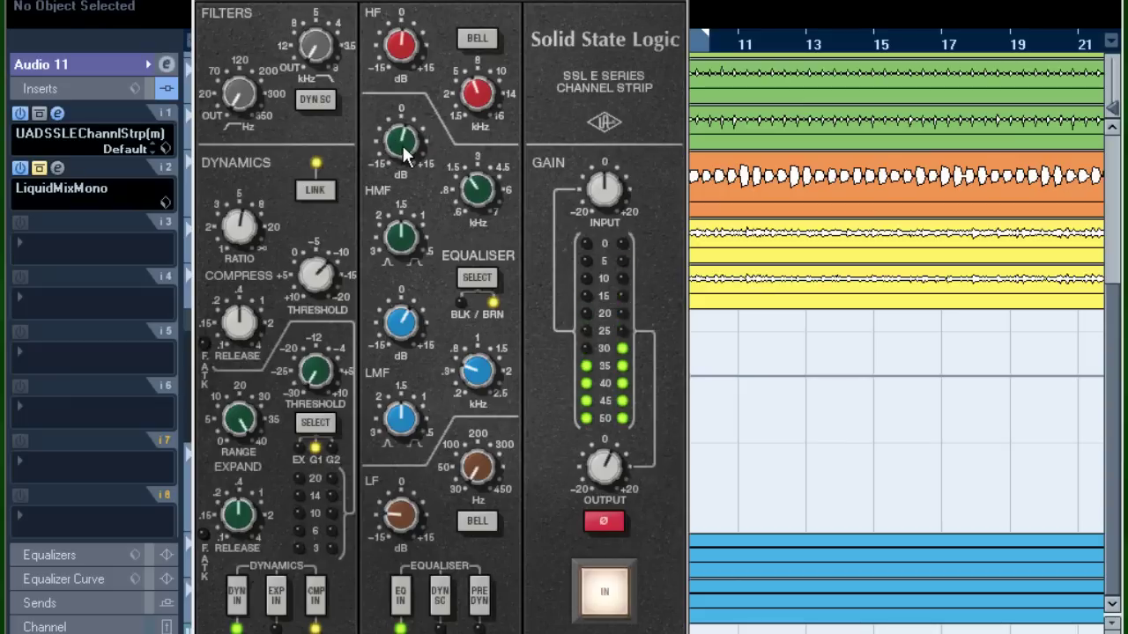
{"action": "left_click_drag", "start_coordinate": [406, 151], "coordinate": [405, 116]}
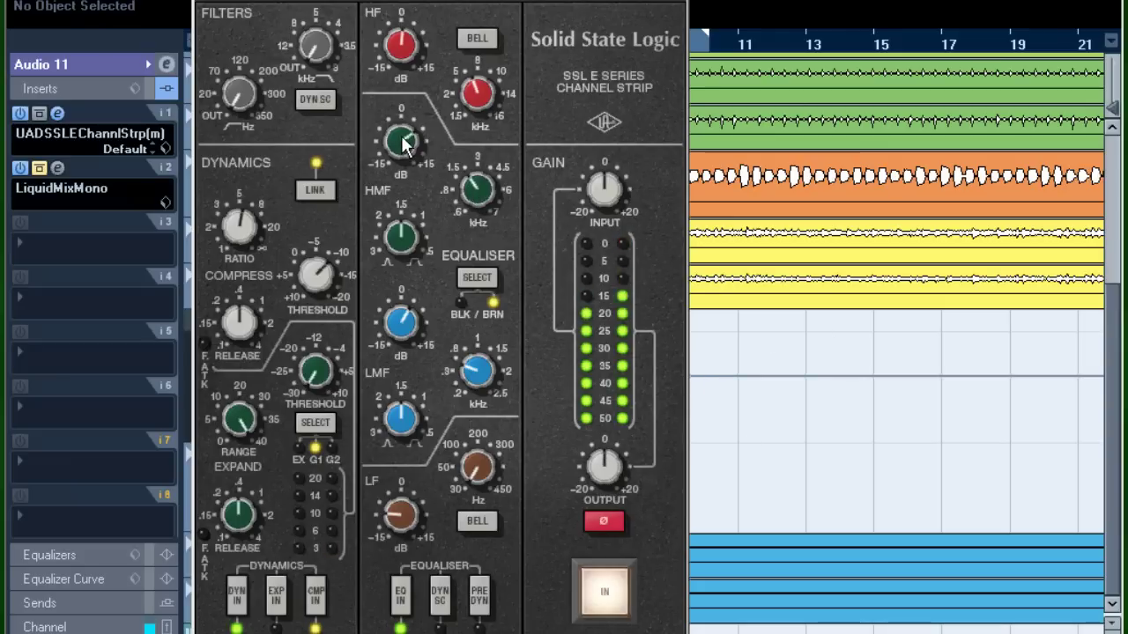
Step: Lower Audio 11's HMF gain to slightly below 0 dB, set the compressor threshold between -10 and -15, and close the strip
{"action": "left_click_drag", "start_coordinate": [398, 145], "coordinate": [401, 176]}
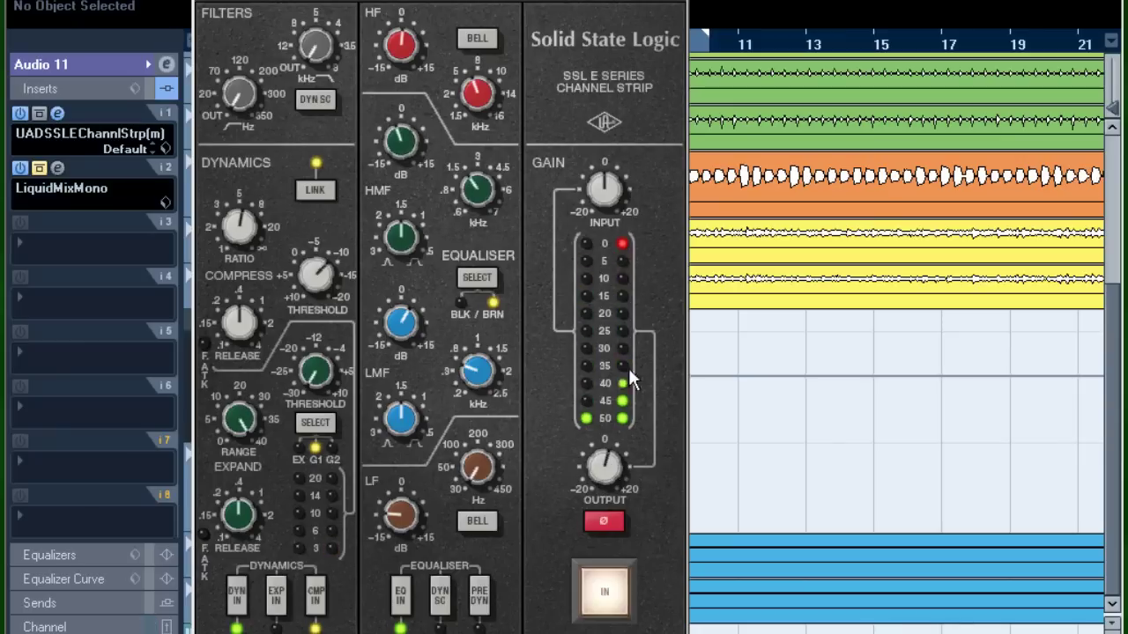
{"action": "left_click_drag", "start_coordinate": [309, 276], "coordinate": [308, 275]}
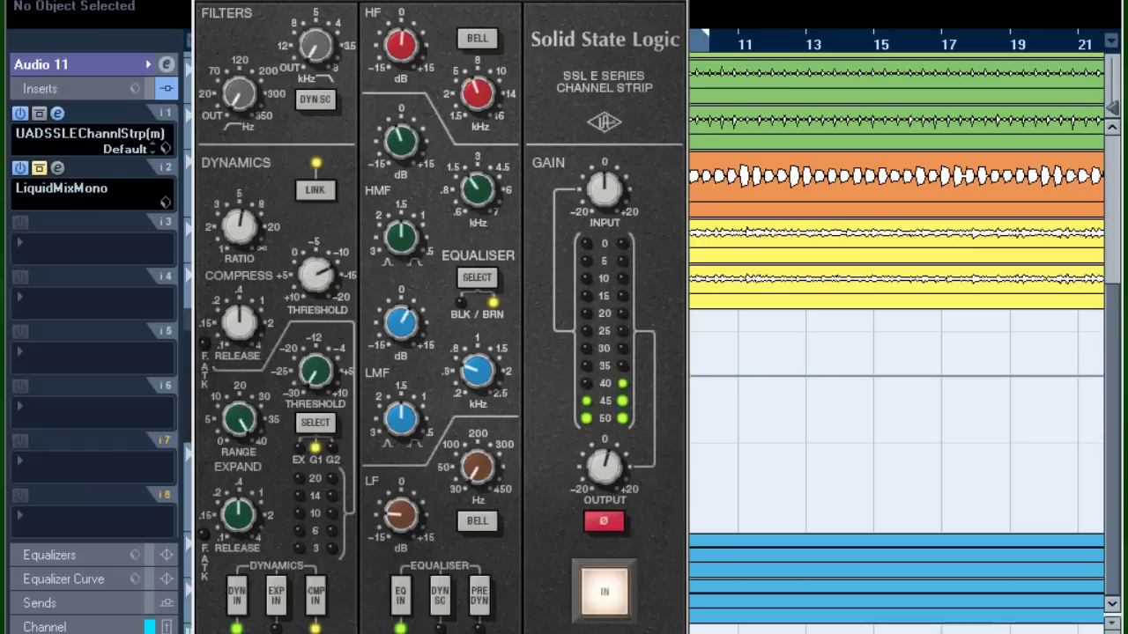
{"action": "key", "text": "Escape"}
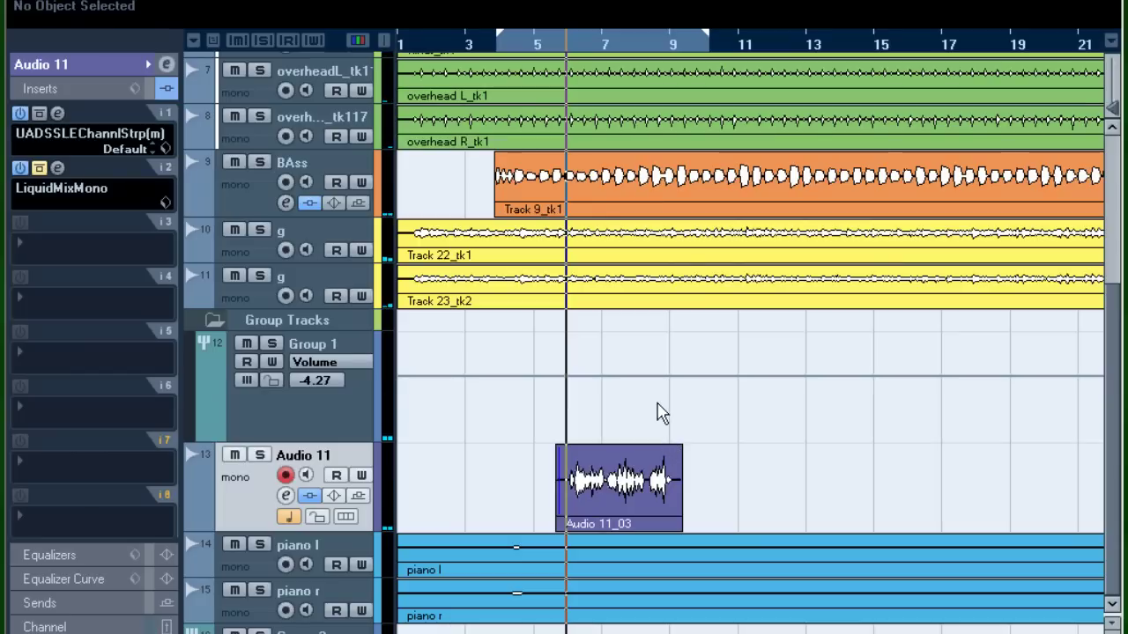